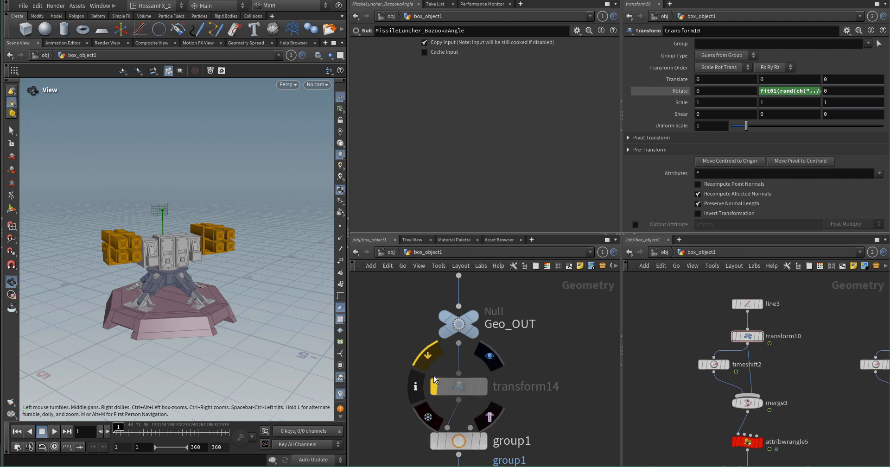
# - Play the turret animation while viewing it from several angles, stop it and return to the first frame
pyautogui.moveTo(199, 278); pyautogui.dragTo(227, 283)
pyautogui.moveTo(196, 326); pyautogui.dragTo(237, 277)
pyautogui.scroll(5, 157, 280)
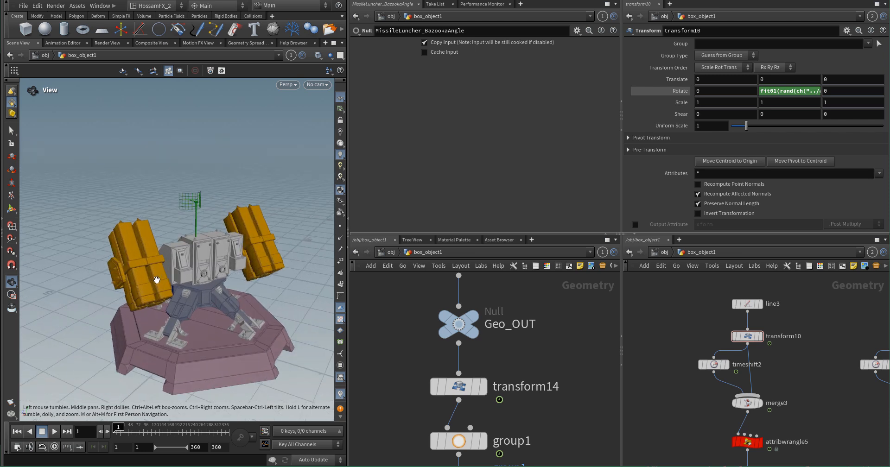
pyautogui.moveTo(137, 300); pyautogui.dragTo(164, 273)
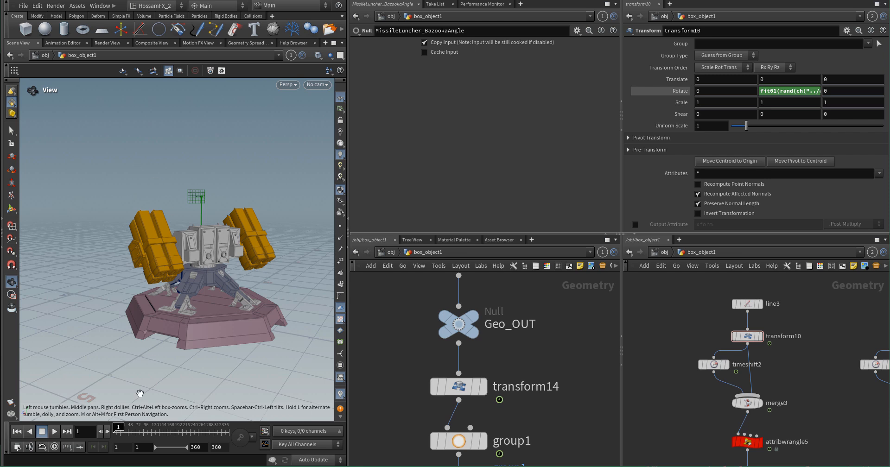
pyautogui.click(55, 431)
pyautogui.scroll(-8, 180, 312)
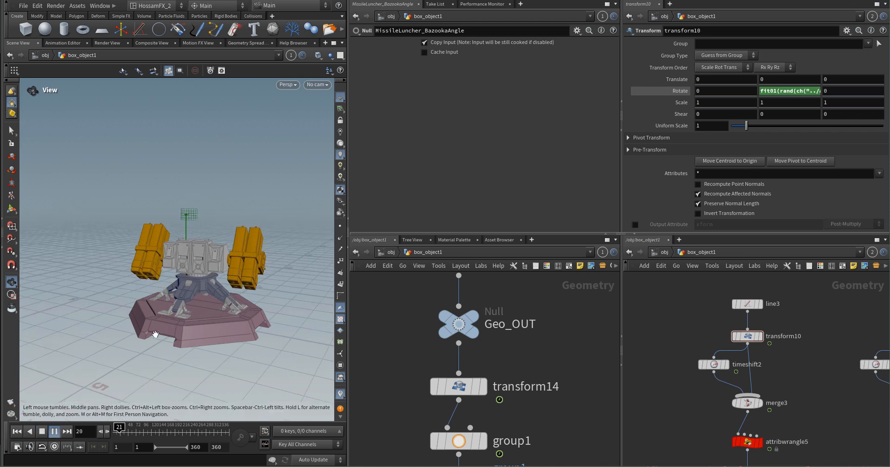
pyautogui.moveTo(179, 312); pyautogui.dragTo(164, 312)
pyautogui.scroll(5, 168, 291)
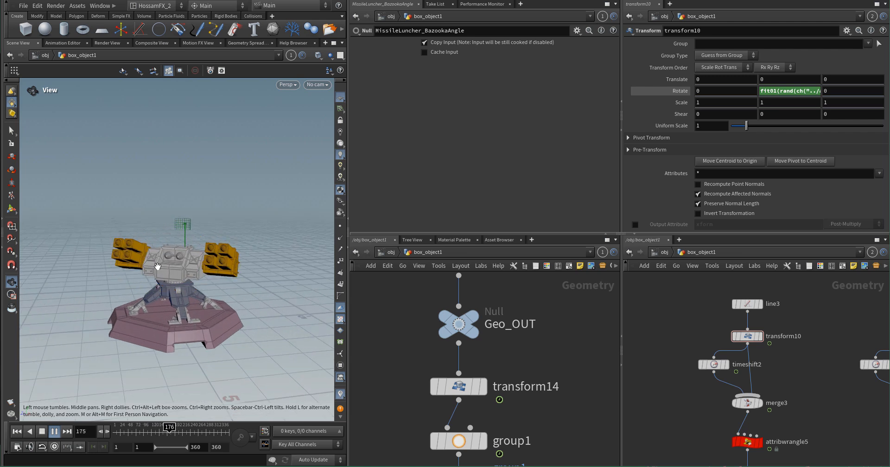
pyautogui.click(40, 433)
pyautogui.click(18, 432)
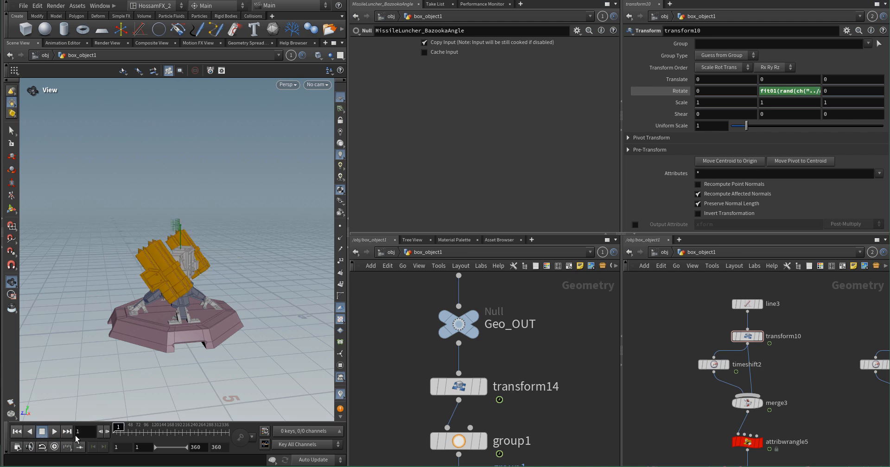
# - Display the output of the group1 node in the turret's network
pyautogui.scroll(-5, 419, 343)
pyautogui.middleClick(437, 308)
pyautogui.moveTo(424, 378); pyautogui.dragTo(444, 331, button='middle')
pyautogui.scroll(1, 443, 331)
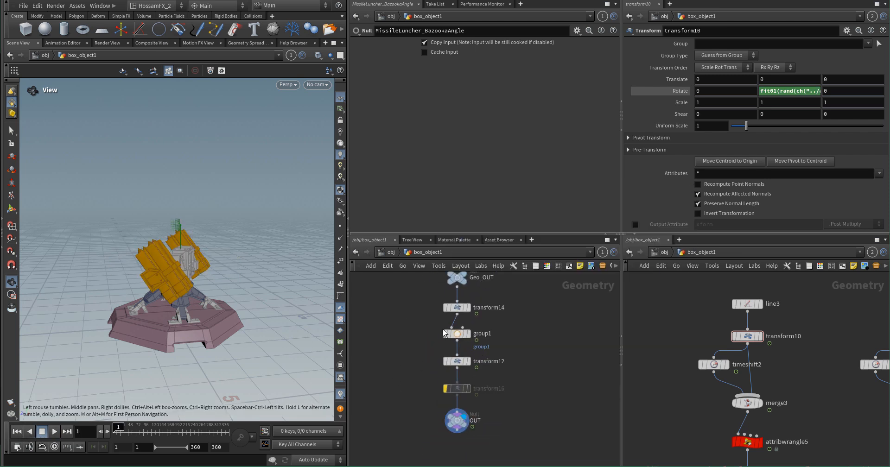
pyautogui.scroll(5, 444, 333)
pyautogui.click(529, 308)
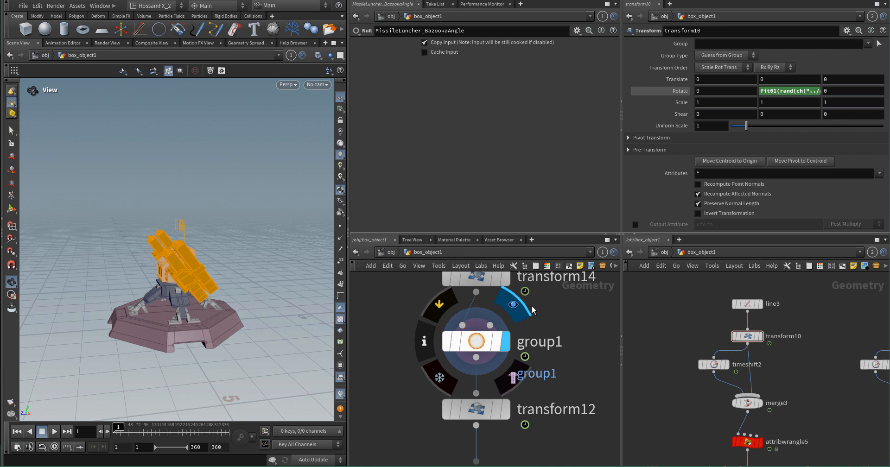
# - Display transform14, show its parameters, and play the animation to review the launchers' tilt before stopping playback
pyautogui.moveTo(533, 309); pyautogui.dragTo(527, 369, button='middle')
pyautogui.click(507, 298)
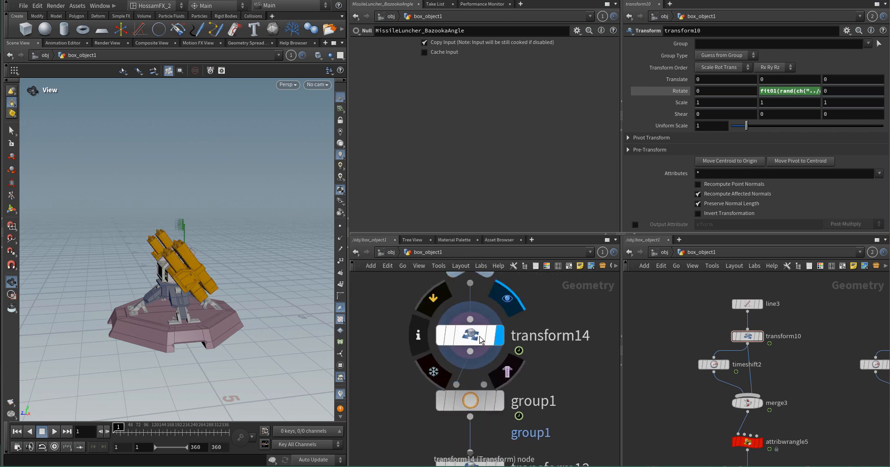
pyautogui.click(480, 339)
pyautogui.moveTo(252, 278); pyautogui.dragTo(184, 304)
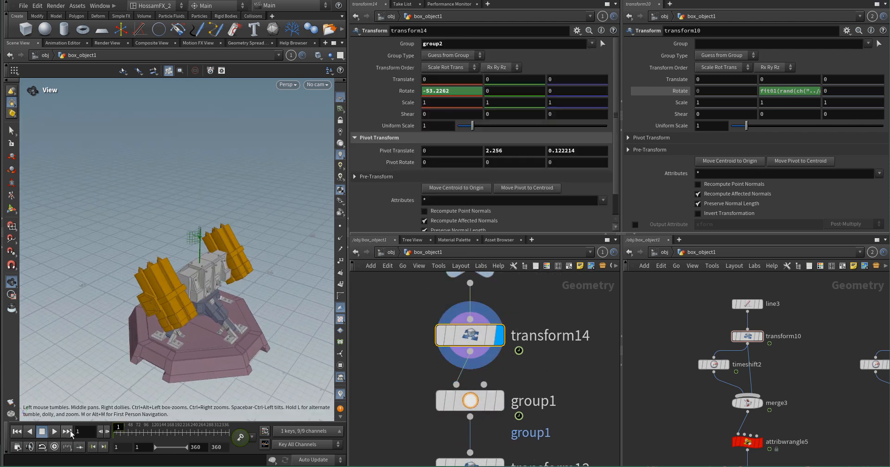
pyautogui.click(54, 432)
pyautogui.moveTo(177, 338); pyautogui.dragTo(176, 309)
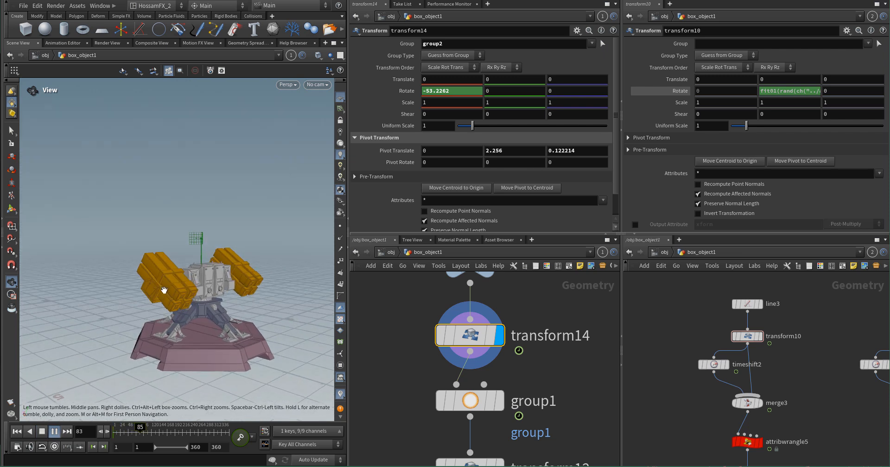
pyautogui.click(42, 431)
# - Display transform12, show its parameters, play the animation to review the turret's spin, and return to the first frame
pyautogui.scroll(-7, 457, 368)
pyautogui.moveTo(491, 380); pyautogui.dragTo(506, 341, button='middle')
pyautogui.scroll(4, 475, 372)
pyautogui.scroll(4, 484, 313)
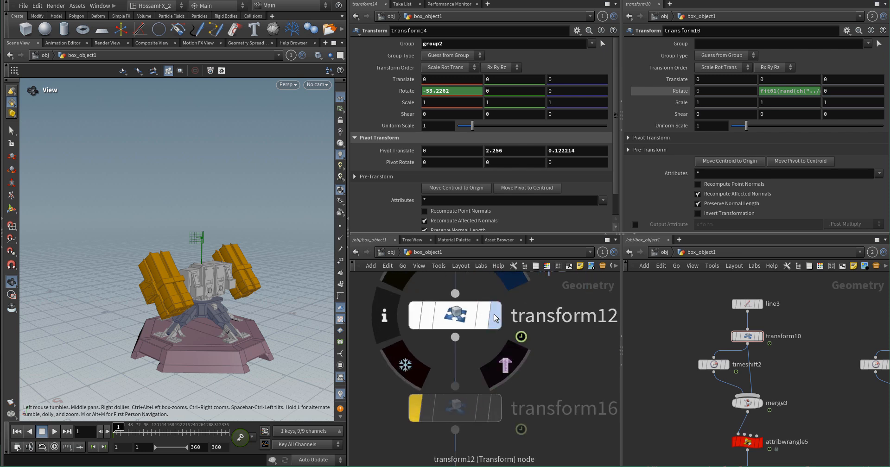
pyautogui.click(495, 316)
pyautogui.click(452, 315)
pyautogui.moveTo(170, 264); pyautogui.dragTo(80, 380)
pyautogui.click(55, 432)
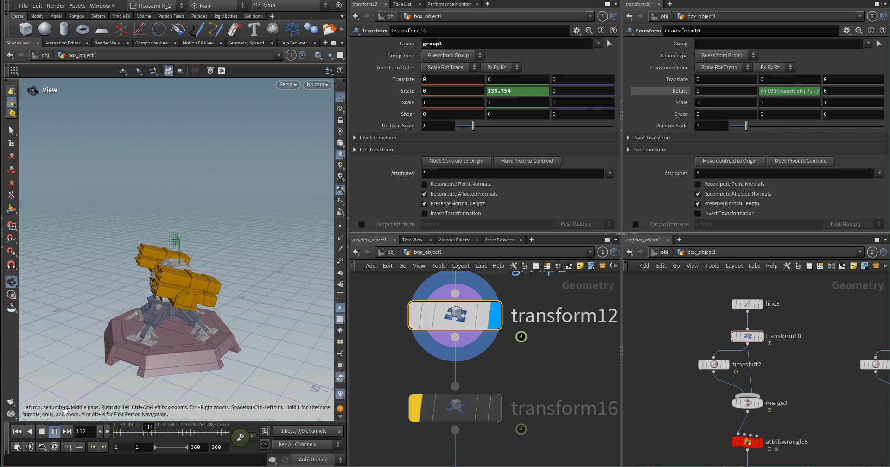
pyautogui.click(42, 432)
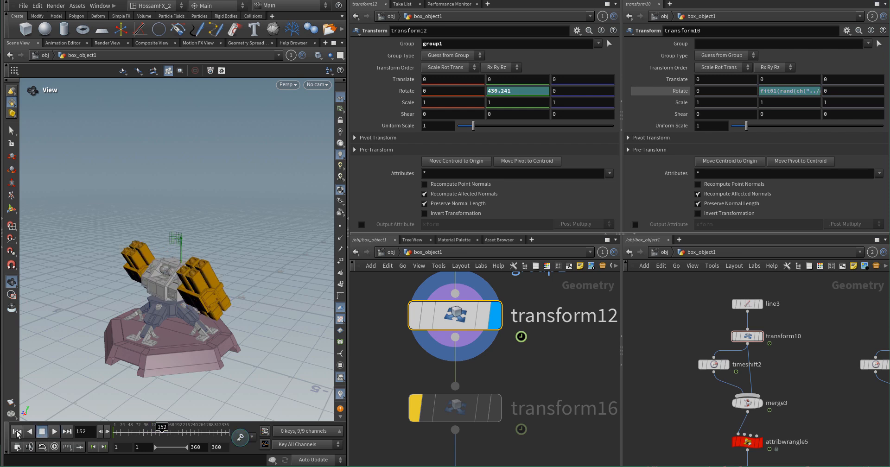
pyautogui.click(17, 431)
# - At object level, hide box_object1, display box_object2 and enter its geometry network
pyautogui.click(390, 253)
pyautogui.scroll(-4, 412, 313)
pyautogui.moveTo(434, 321); pyautogui.dragTo(492, 318, button='middle')
pyautogui.scroll(4, 494, 319)
pyautogui.click(528, 308)
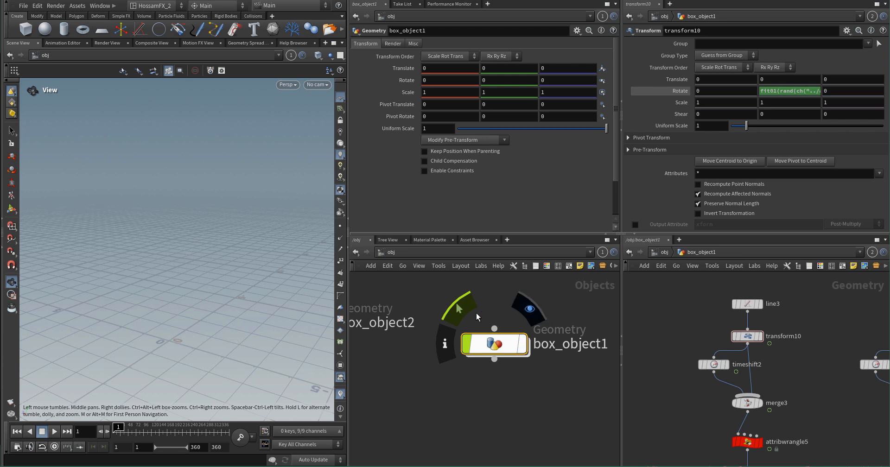
pyautogui.press('h')
pyautogui.scroll(3, 408, 330)
pyautogui.click(452, 303)
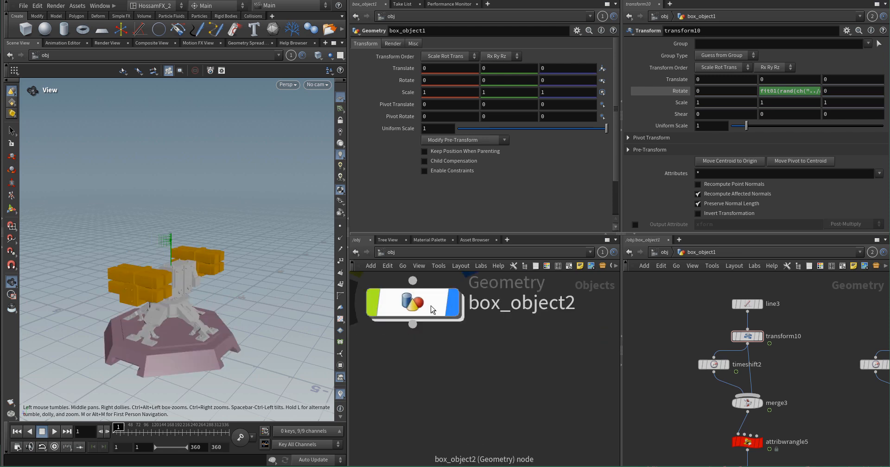
pyautogui.doubleClick(417, 305)
# - Examine the unanimated turret and the node chain around Geo_OUT inside box_object2
pyautogui.scroll(-4, 451, 320)
pyautogui.moveTo(446, 320); pyautogui.dragTo(461, 339, button='middle')
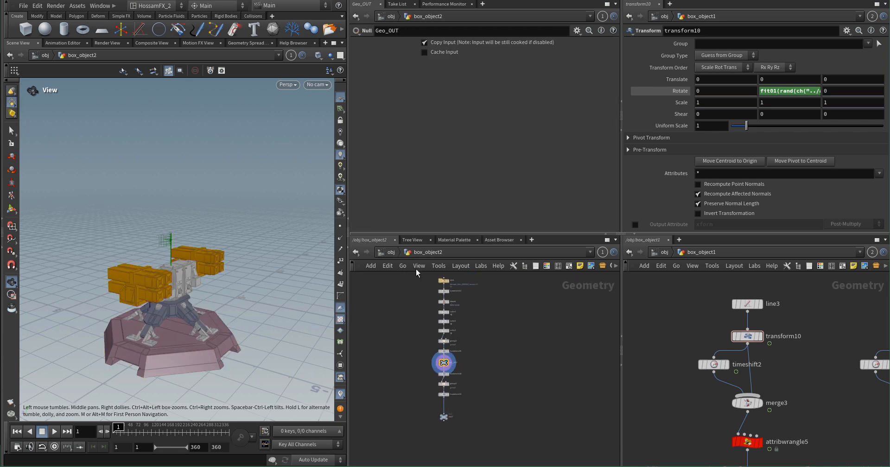
pyautogui.scroll(6, 444, 366)
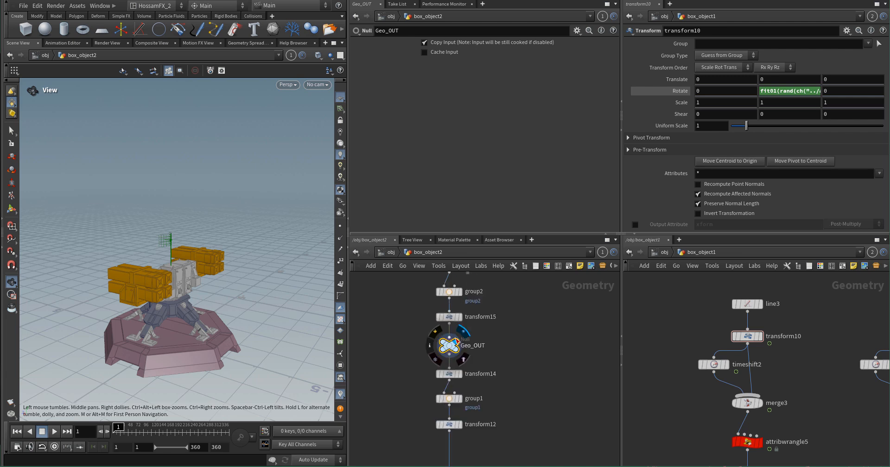
pyautogui.moveTo(176, 297); pyautogui.dragTo(220, 309)
pyautogui.scroll(5, 184, 300)
pyautogui.scroll(-8, 185, 300)
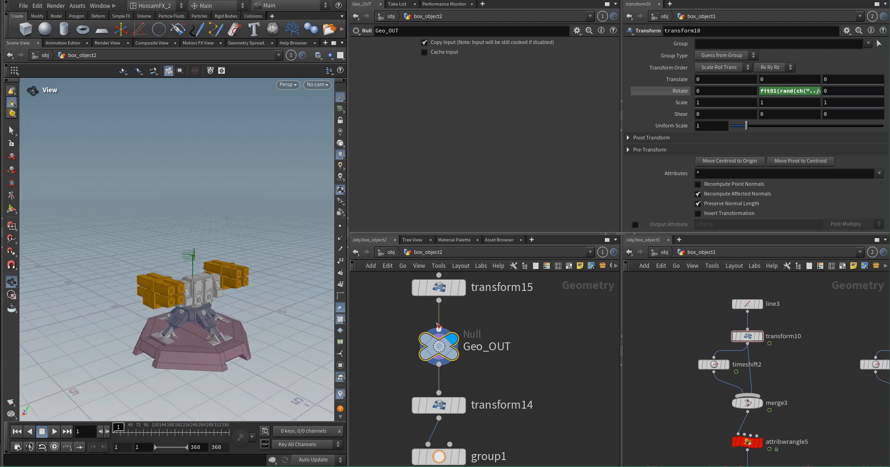
pyautogui.scroll(-5, 517, 314)
pyautogui.scroll(-5, 518, 314)
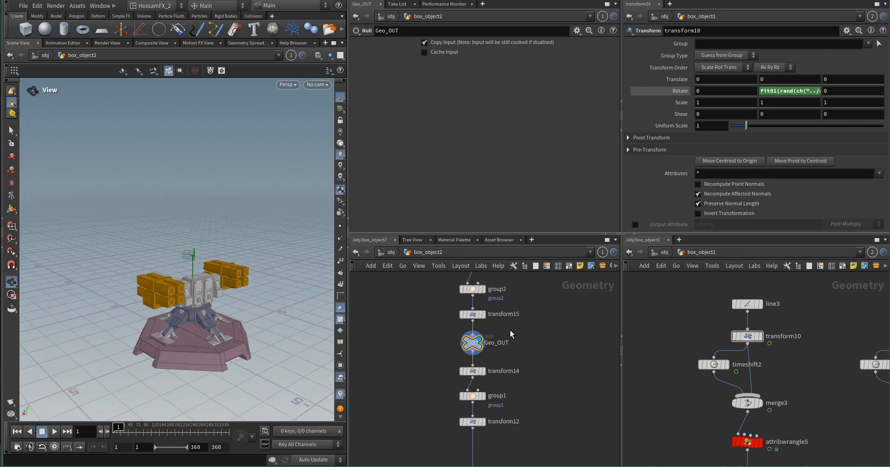
pyautogui.scroll(8, 519, 335)
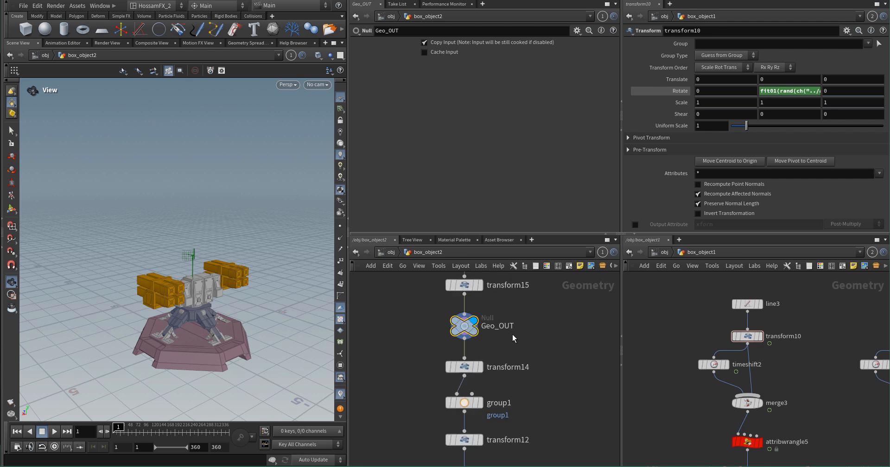
# - Display transform14 in box_object2 and review its rotation and pivot parameters against the launchers
pyautogui.scroll(1, 477, 362)
pyautogui.click(500, 318)
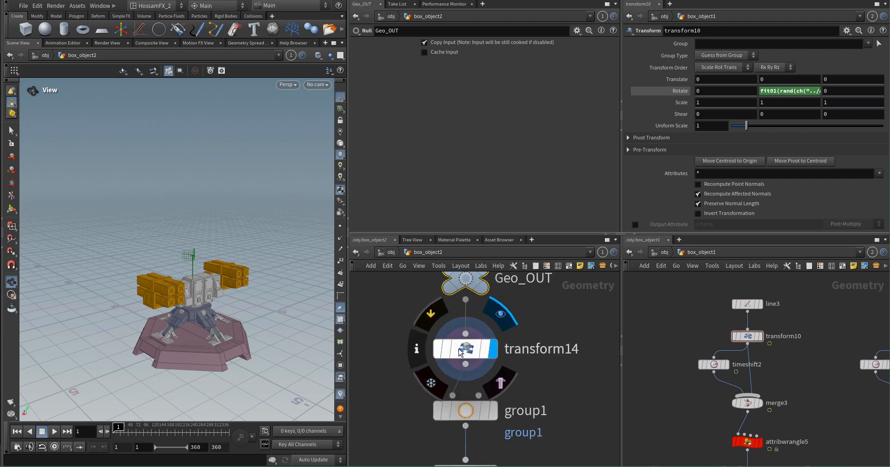
pyautogui.click(465, 348)
pyautogui.moveTo(405, 307); pyautogui.dragTo(425, 323, button='middle')
pyautogui.scroll(-3, 405, 329)
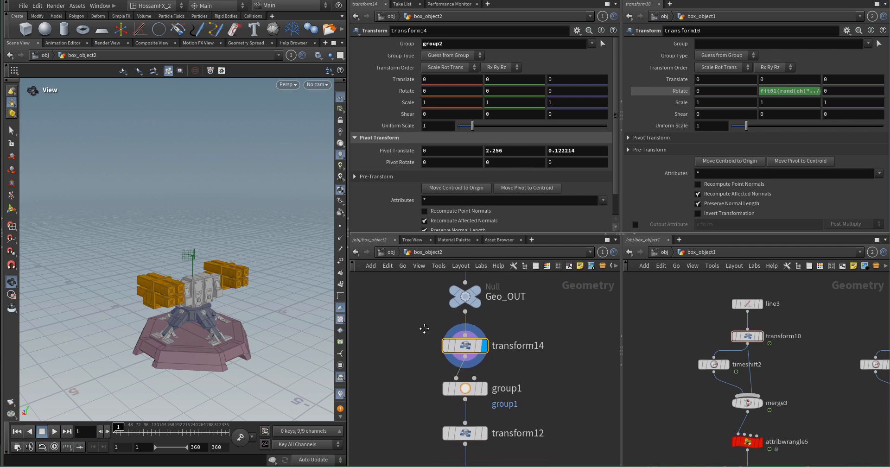
pyautogui.moveTo(248, 327); pyautogui.dragTo(243, 322)
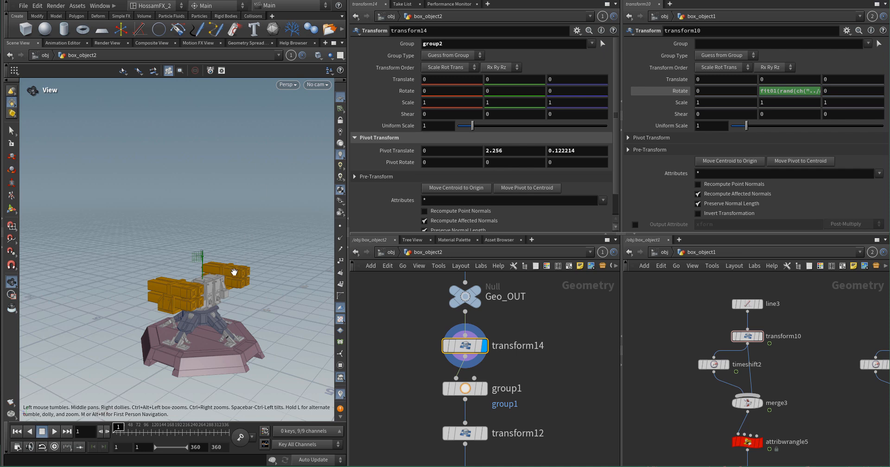
pyautogui.scroll(3, 234, 272)
pyautogui.moveTo(422, 90)
pyautogui.mouseDown(button='middle')
pyautogui.moveTo(424, 79)
pyautogui.moveTo(408, 69)
pyautogui.moveTo(431, 70)
pyautogui.moveTo(271, 73)
pyautogui.moveTo(412, 68)
pyautogui.moveTo(423, 96)
pyautogui.mouseUp(button='middle')
pyautogui.scroll(-4, 394, 369)
pyautogui.moveTo(393, 369); pyautogui.dragTo(422, 297, button='middle')
pyautogui.scroll(5, 452, 330)
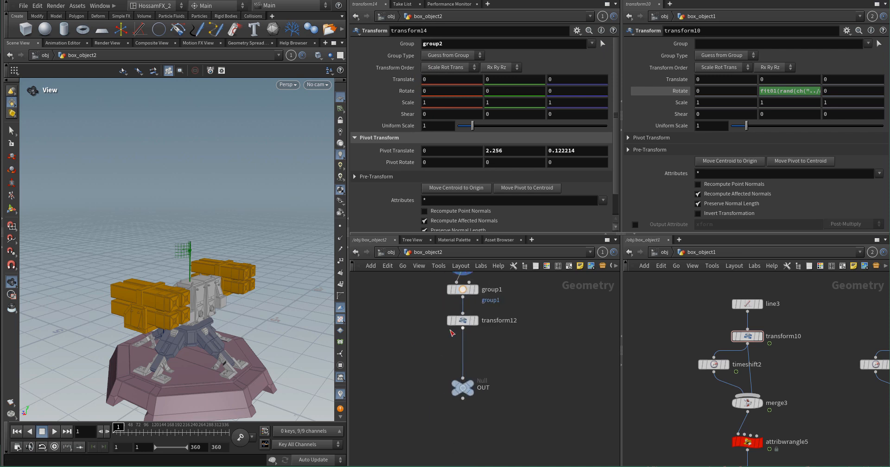
# - Display transform12 in box_object2 and review its rotation parameters for group1
pyautogui.click(469, 318)
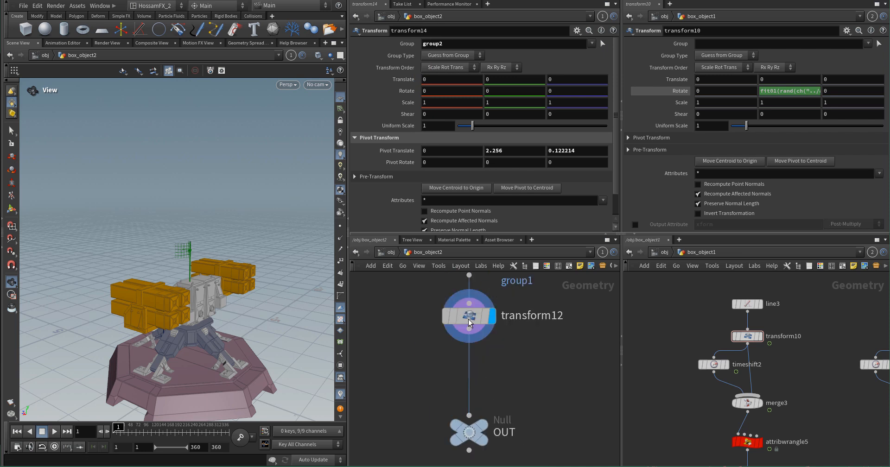
pyautogui.moveTo(520, 296); pyautogui.dragTo(516, 313, button='middle')
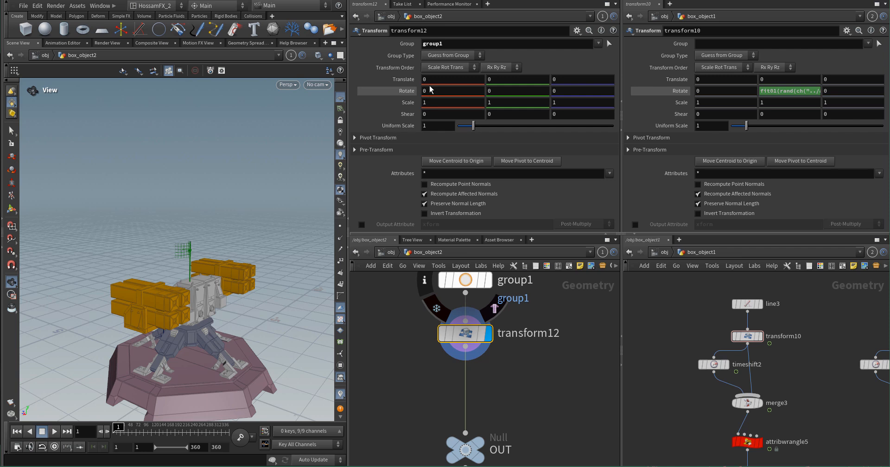
pyautogui.moveTo(495, 88); pyautogui.dragTo(494, 69, button='middle')
pyautogui.scroll(-10, 496, 361)
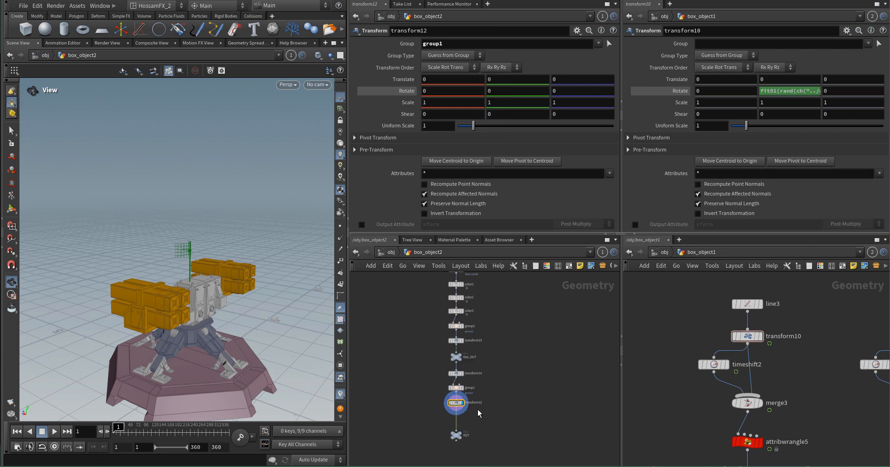
# - Display the Geo_OUT null and make room beside the upper part of the node chain
pyautogui.scroll(5, 455, 358)
pyautogui.click(459, 356)
pyautogui.scroll(-5, 457, 359)
pyautogui.moveTo(532, 332); pyautogui.dragTo(492, 364, button='middle')
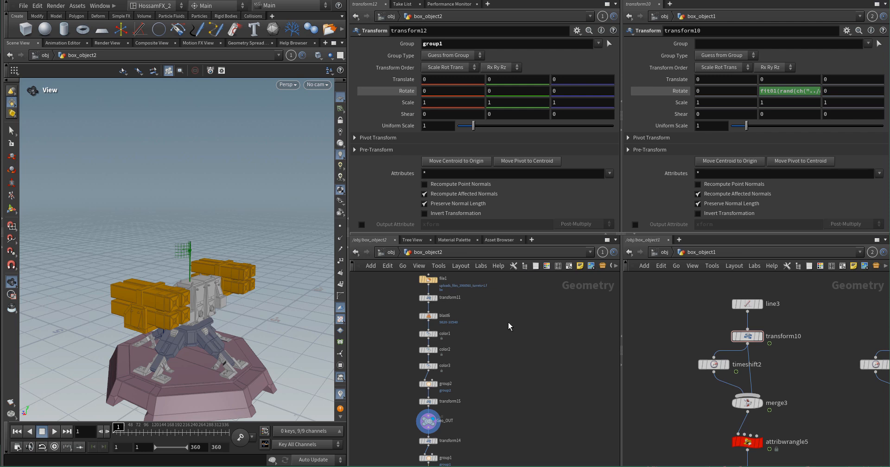
# - Add a Line node in the empty area beside the turret's node chain
pyautogui.press('Tab')
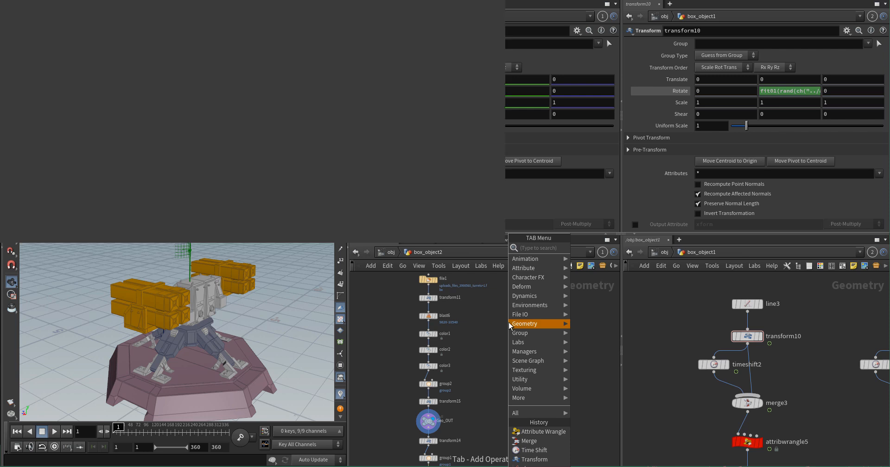
pyautogui.write('line')
pyautogui.press('Return')
pyautogui.press('Return')
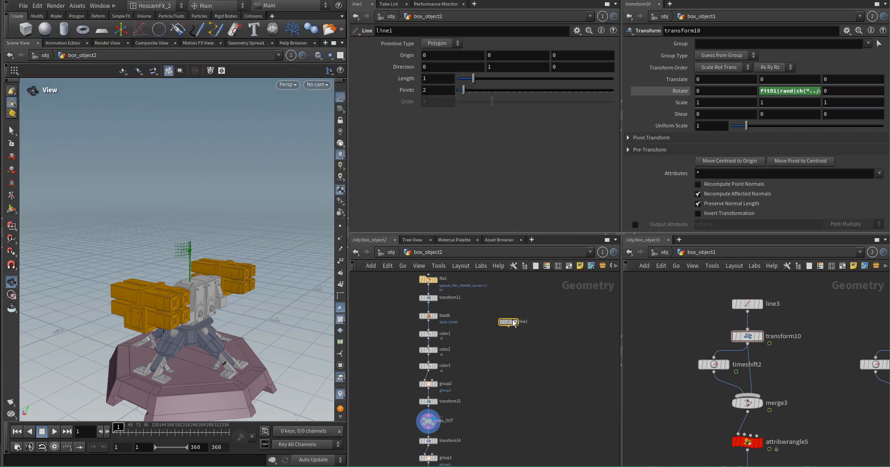
pyautogui.click(539, 299)
# - Set the new line's direction to 0, 0, 1 and compare it with the turret's forward axis
pyautogui.click(561, 68)
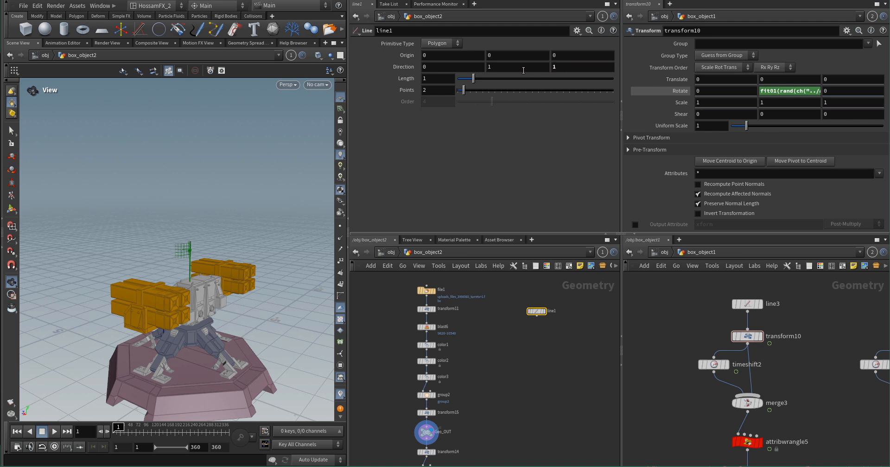
pyautogui.moveTo(167, 278); pyautogui.dragTo(197, 284)
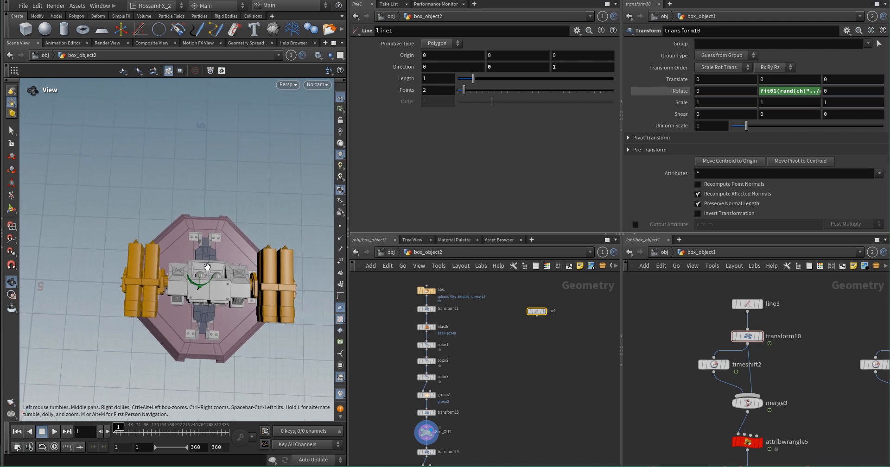
pyautogui.moveTo(206, 317); pyautogui.dragTo(209, 283)
# - Display the line1 node and show its points and point numbers in the viewport
pyautogui.scroll(5, 541, 308)
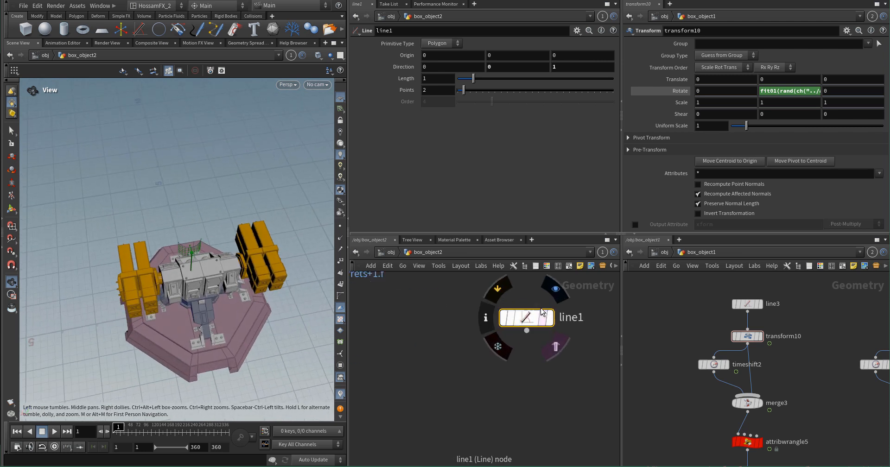
pyautogui.click(554, 292)
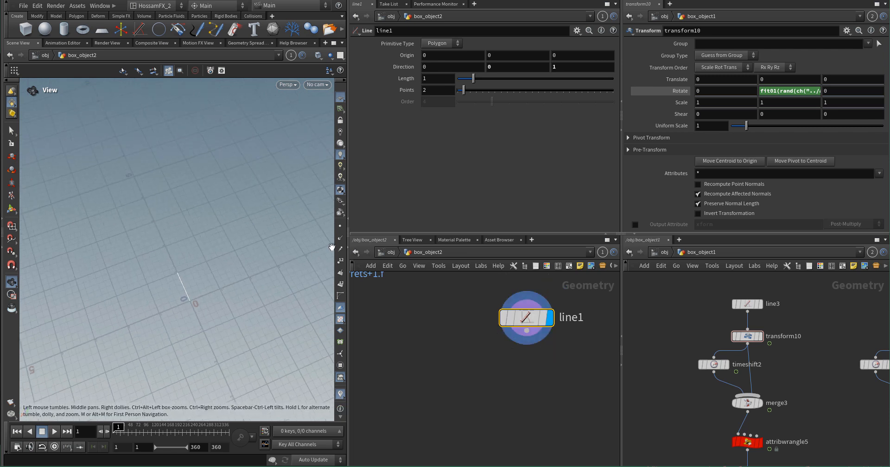
pyautogui.click(340, 227)
pyautogui.scroll(5, 183, 286)
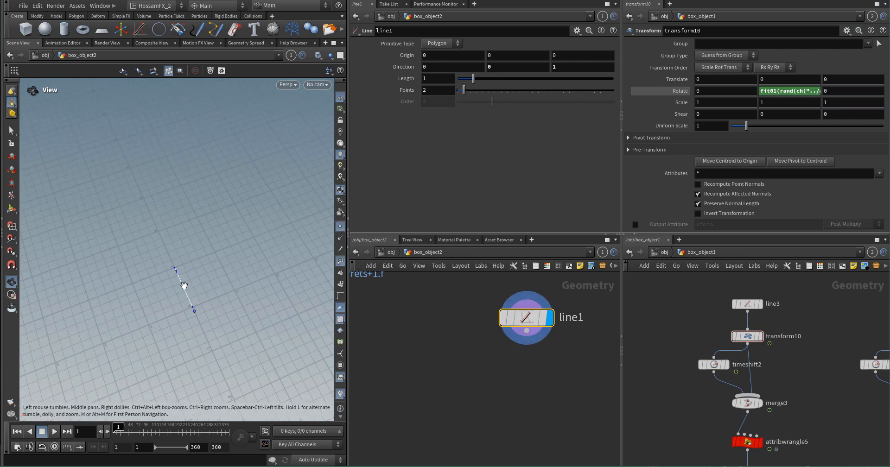
# - Switch the viewport background to the Dark color scheme in the display options and reframe the line
pyautogui.moveTo(183, 287)
pyautogui.mouseDown()
pyautogui.moveTo(181, 274)
pyautogui.moveTo(191, 274)
pyautogui.mouseUp()
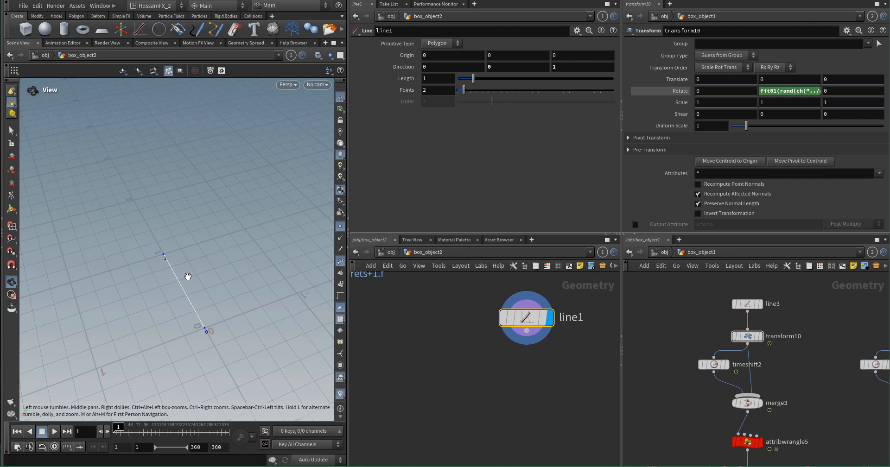
pyautogui.press('d')
pyautogui.click(250, 182)
pyautogui.click(93, 199)
pyautogui.click(82, 204)
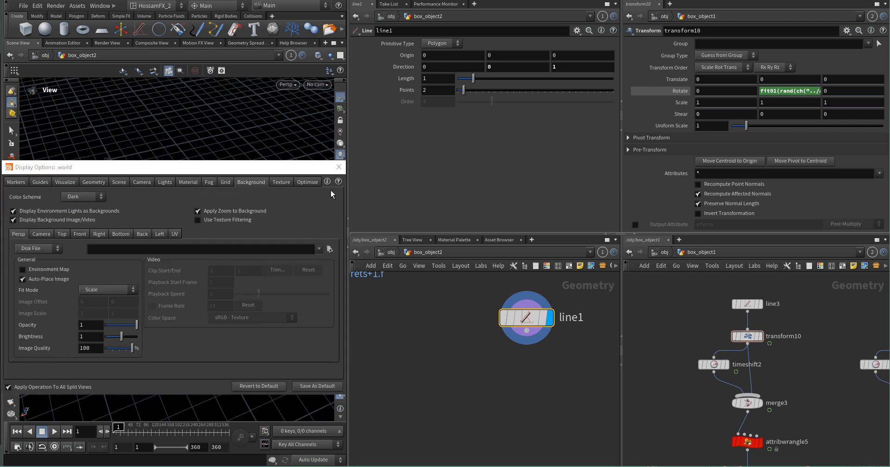
pyautogui.click(338, 167)
pyautogui.moveTo(146, 249); pyautogui.dragTo(185, 289)
# - Add a Transform node connected below line1 and display it
pyautogui.scroll(-4, 403, 365)
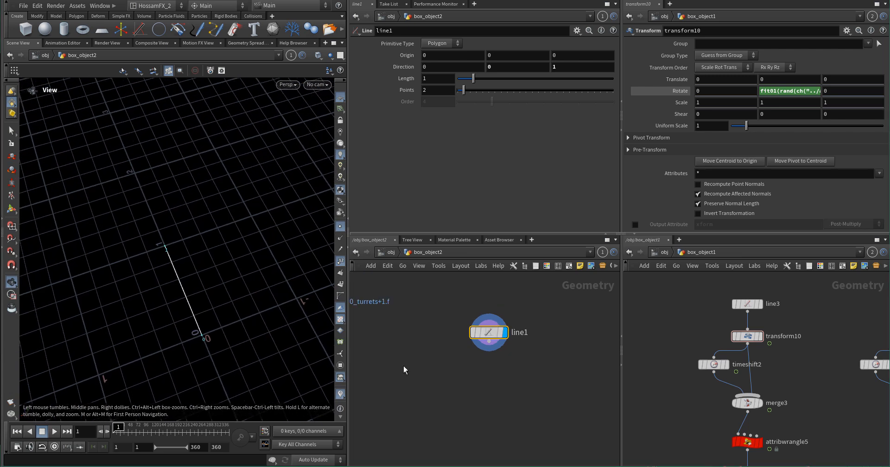
pyautogui.scroll(5, 476, 324)
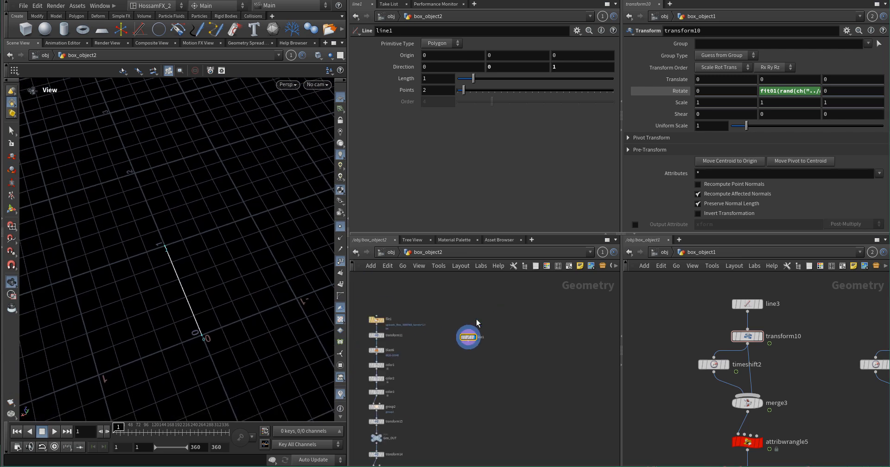
pyautogui.scroll(4, 458, 369)
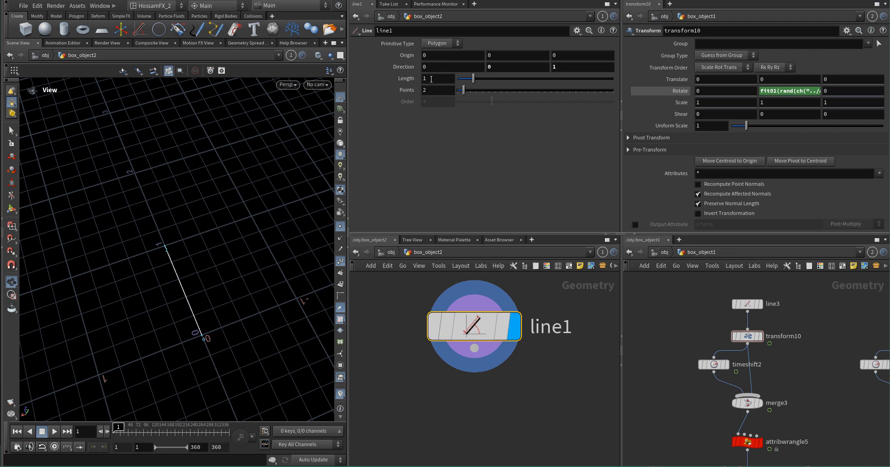
pyautogui.scroll(-2, 425, 351)
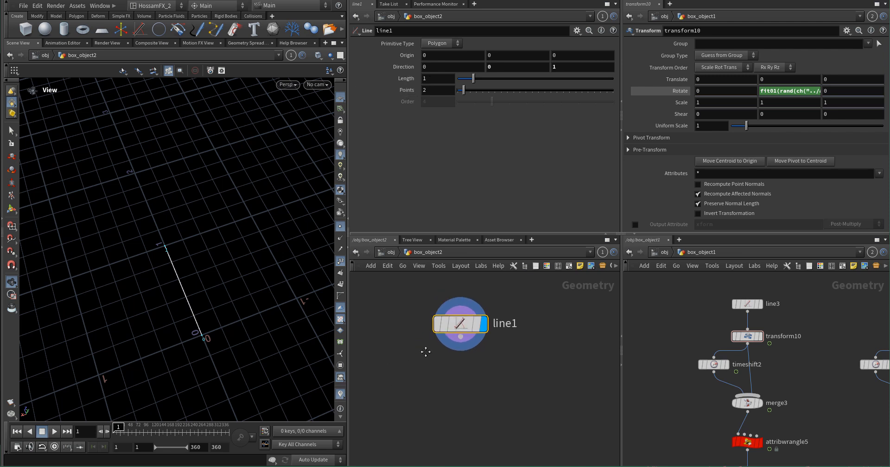
pyautogui.scroll(3, 472, 336)
pyautogui.press('Tab')
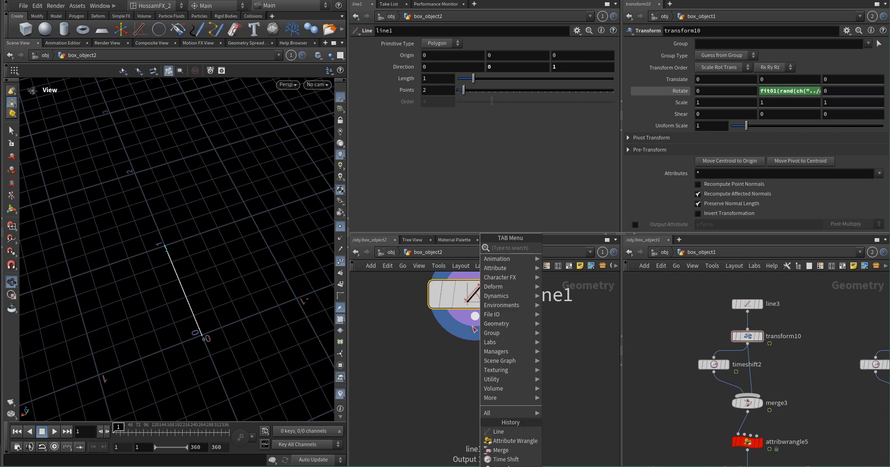
pyautogui.write('tra')
pyautogui.press('Down')
pyautogui.press('Down')
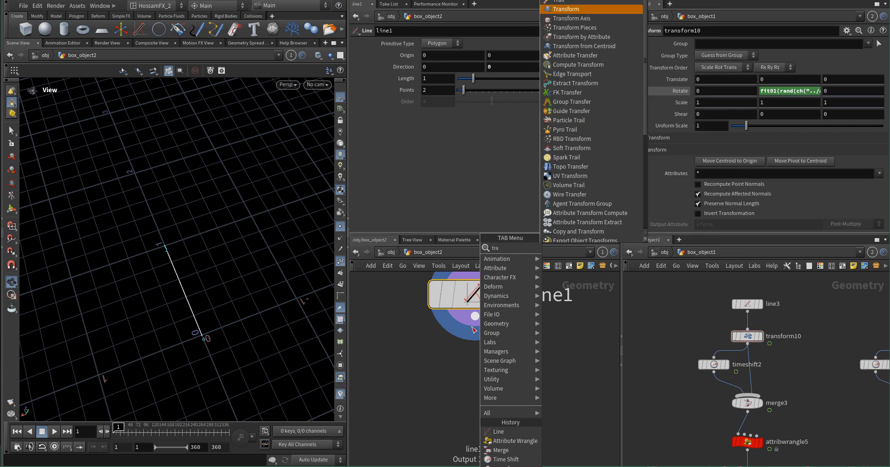
pyautogui.press('Return')
pyautogui.press('Return')
pyautogui.click(510, 401)
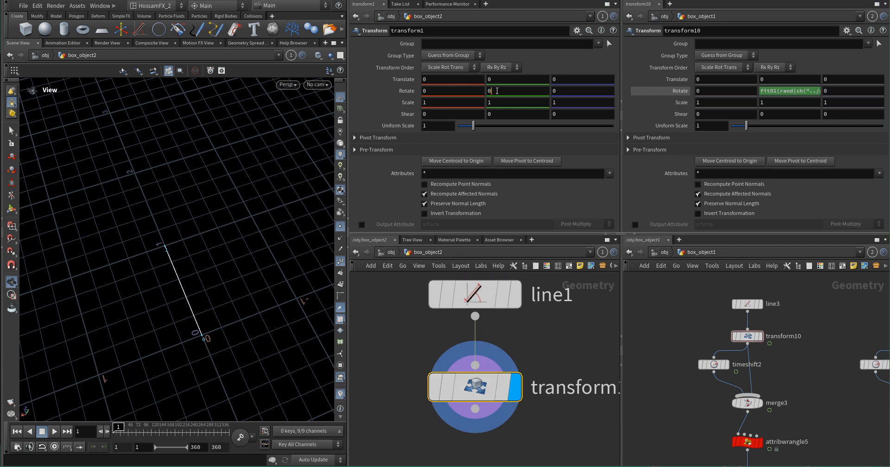
pyautogui.write('fit')
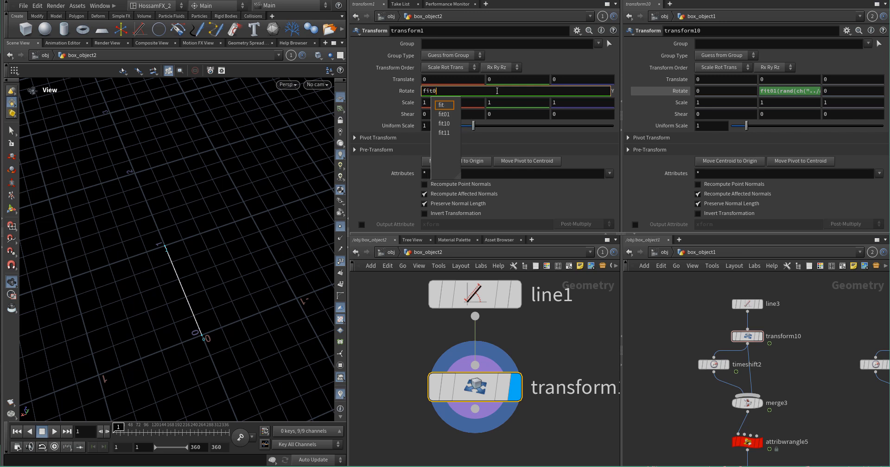
pyautogui.write('01()')
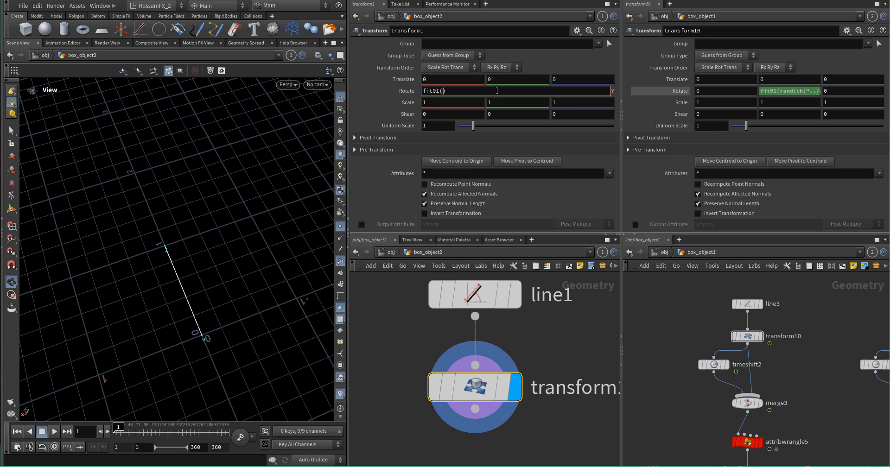
pyautogui.write('rand')
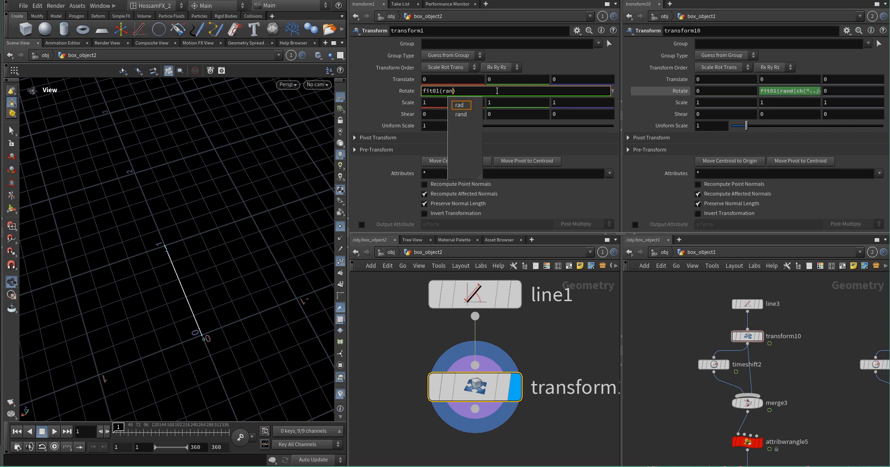
pyautogui.write('(')
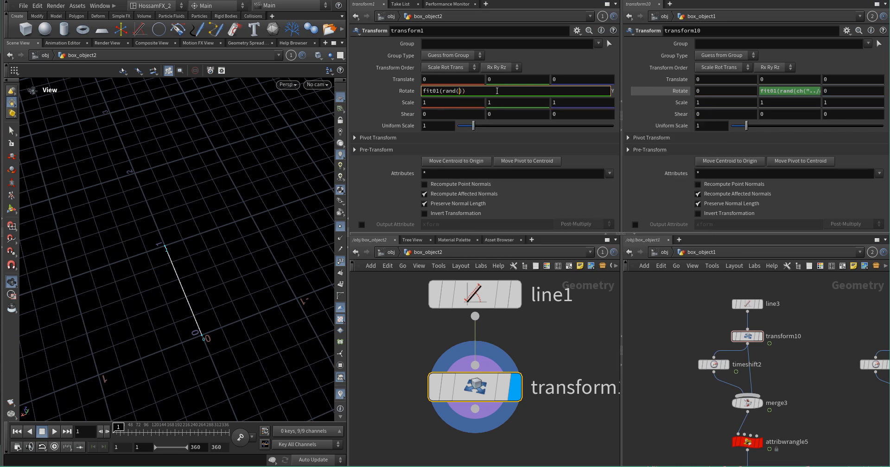
pyautogui.write('@F')
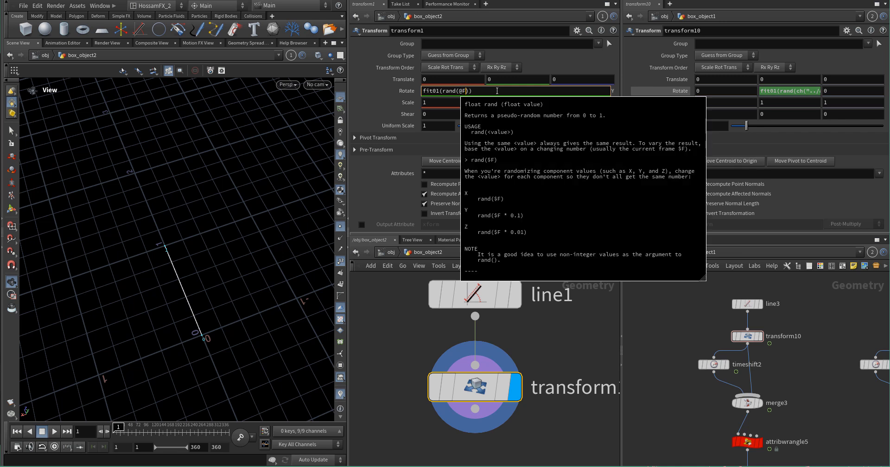
pyautogui.write('rame')
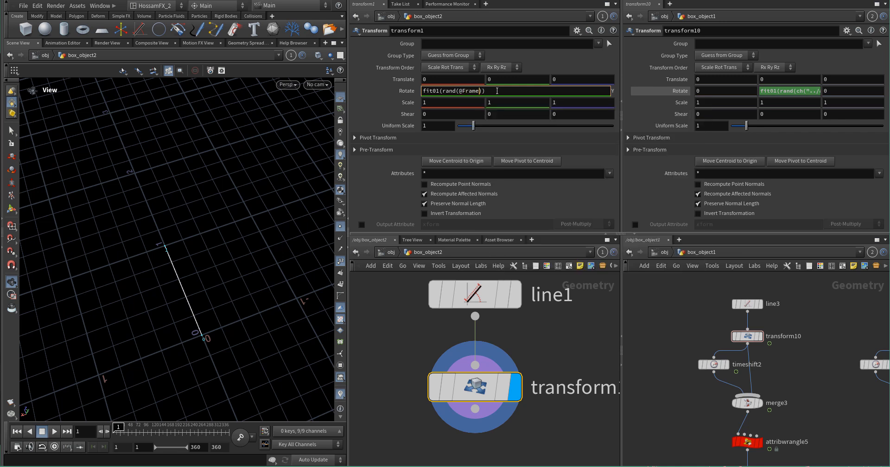
pyautogui.press('Right')
pyautogui.press('Right')
pyautogui.click(485, 91)
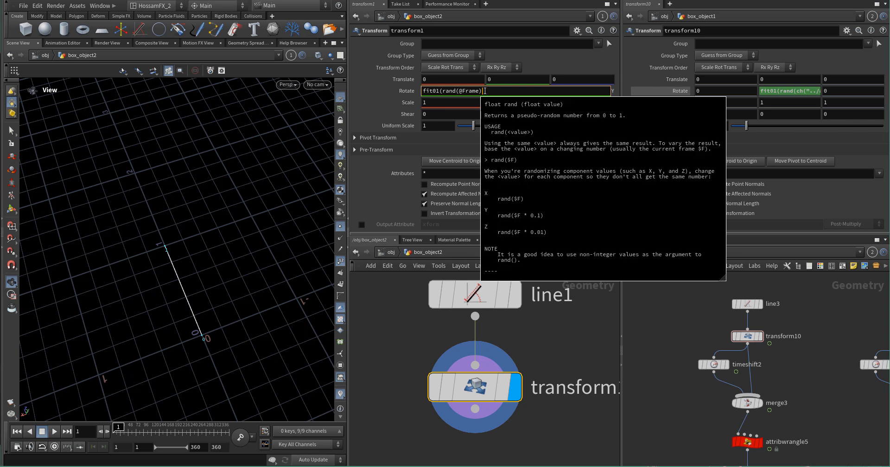
pyautogui.moveTo(442, 92); pyautogui.dragTo(422, 91)
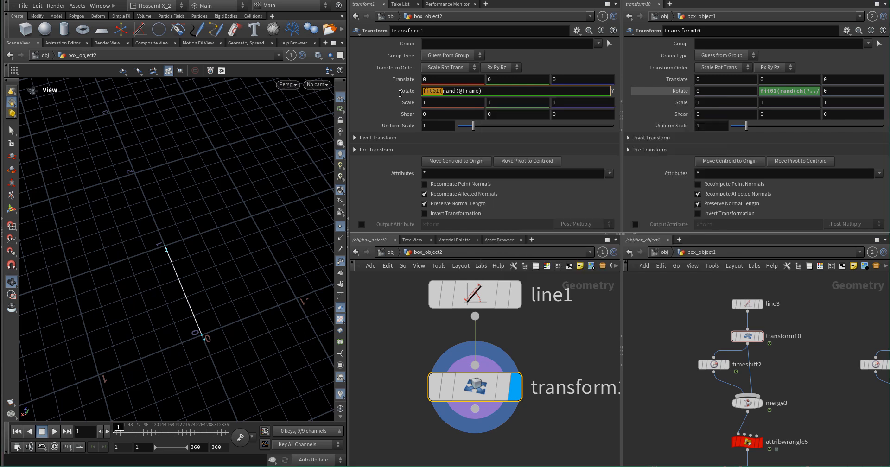
pyautogui.press('BackSpace')
pyautogui.press('Return')
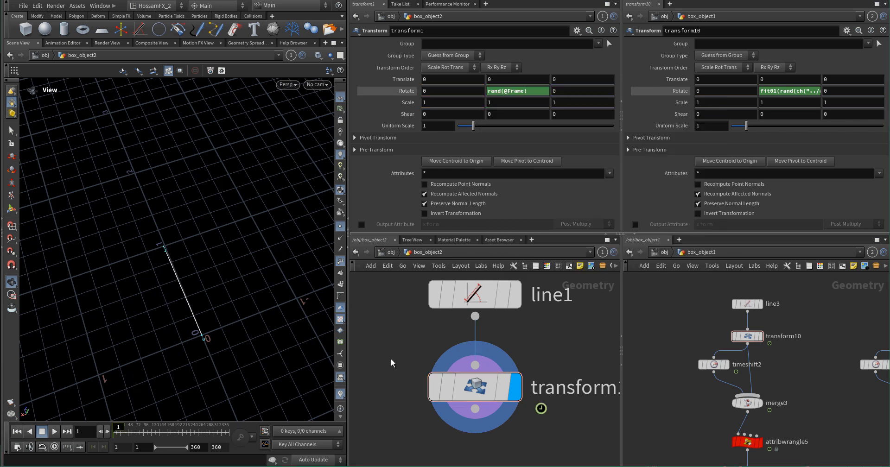
# - Play the animation with the evaluated rotation value shown, enable Live Parameter Display during Playback, and stop playback
pyautogui.click(56, 433)
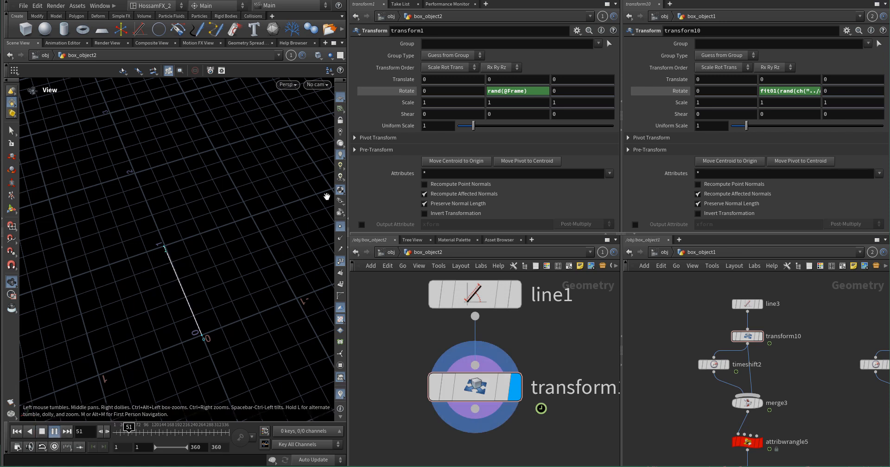
pyautogui.click(408, 91)
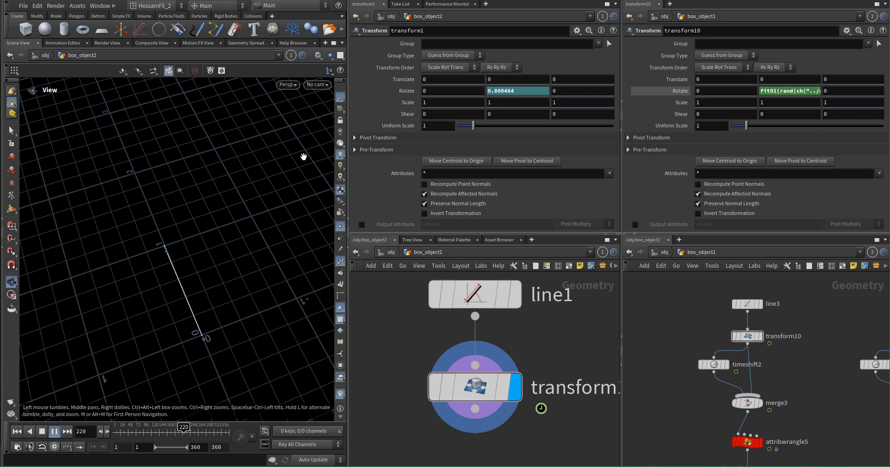
pyautogui.click(38, 6)
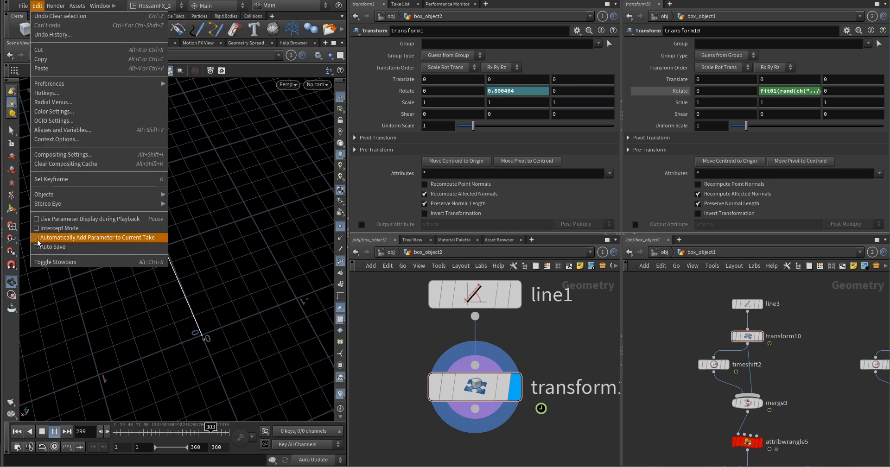
pyautogui.click(41, 217)
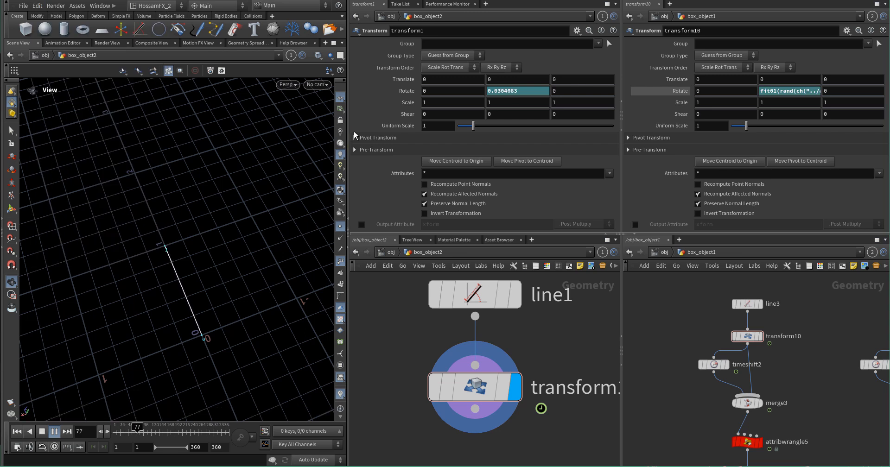
pyautogui.click(42, 431)
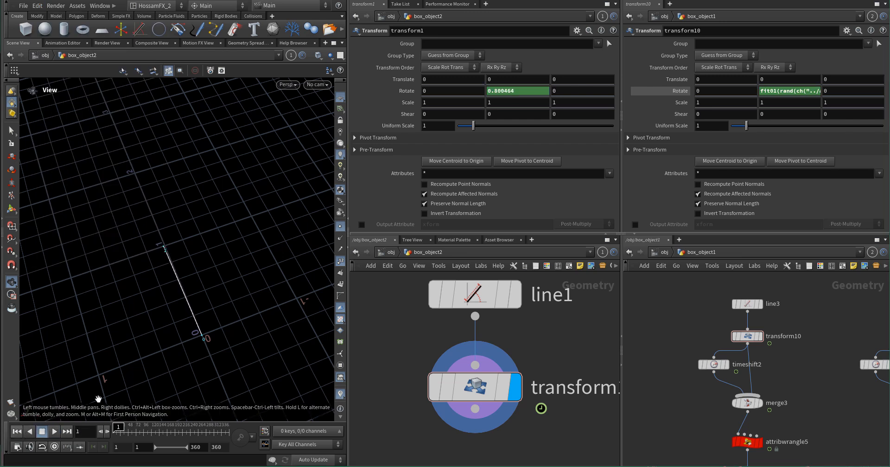
pyautogui.click(486, 91)
pyautogui.write('fit')
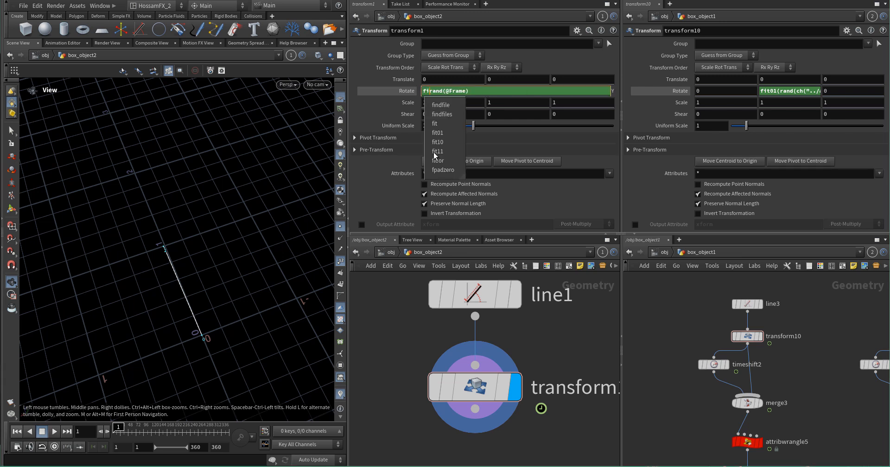
pyautogui.write('01(')
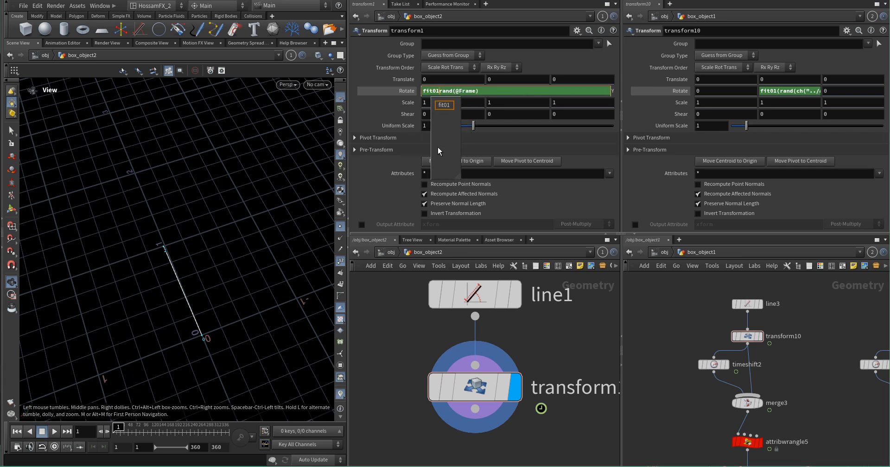
pyautogui.press('End')
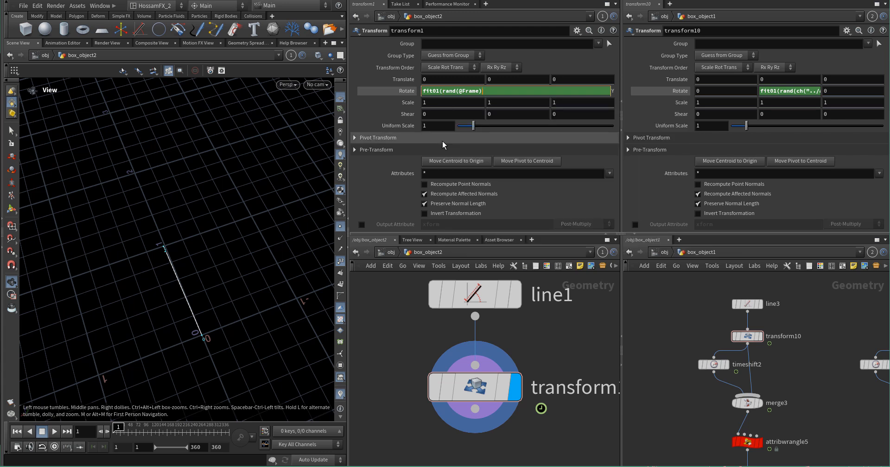
pyautogui.write(', -')
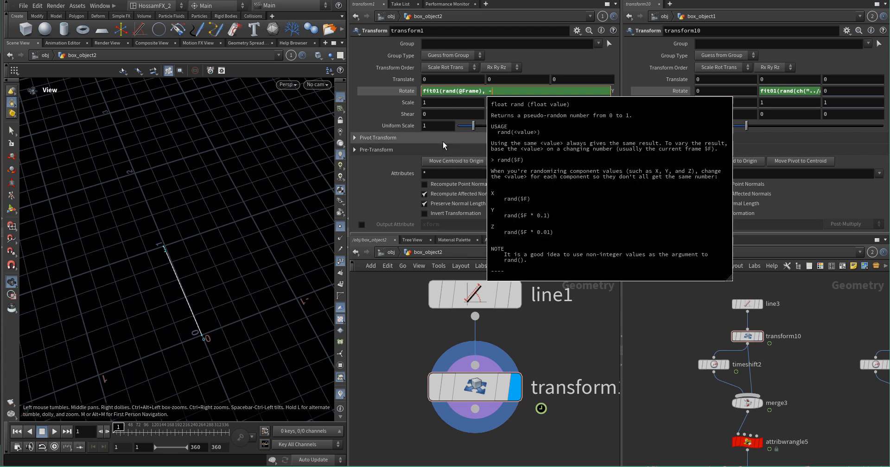
pyautogui.write('90, 90)')
pyautogui.press('Return')
pyautogui.click(500, 91)
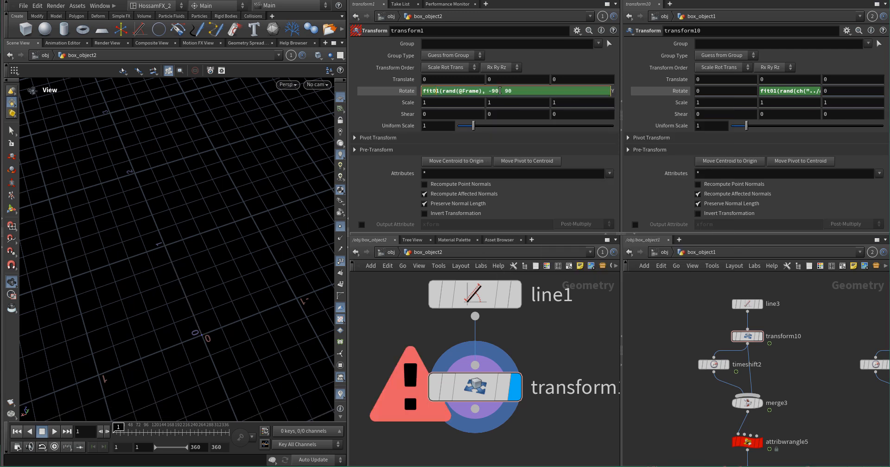
pyautogui.write(')')
pyautogui.press('Return')
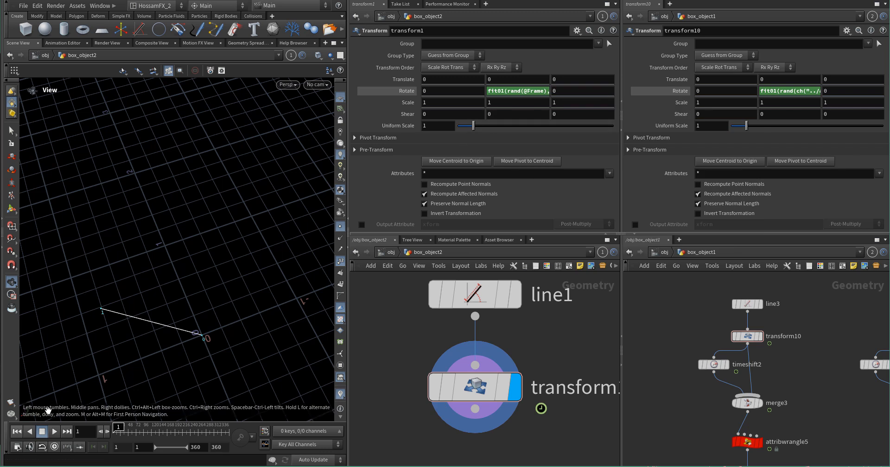
# - Play the animation to check the line's random rotation, and return to the first frame
pyautogui.click(53, 432)
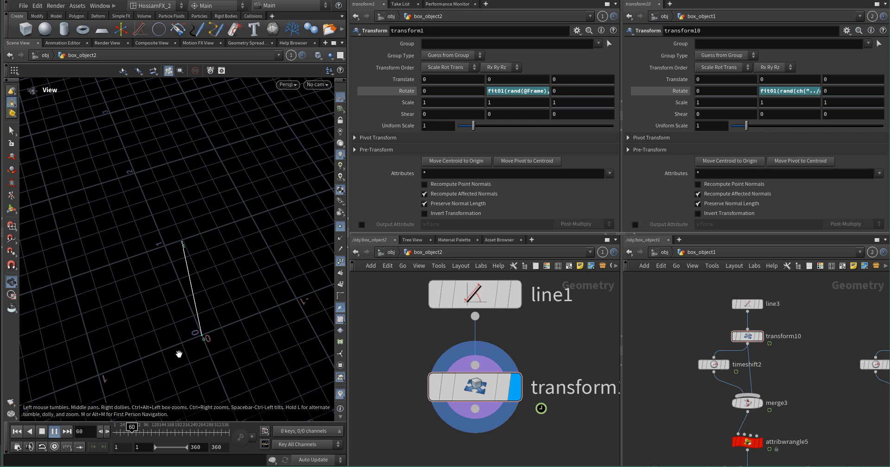
pyautogui.click(42, 431)
pyautogui.click(16, 432)
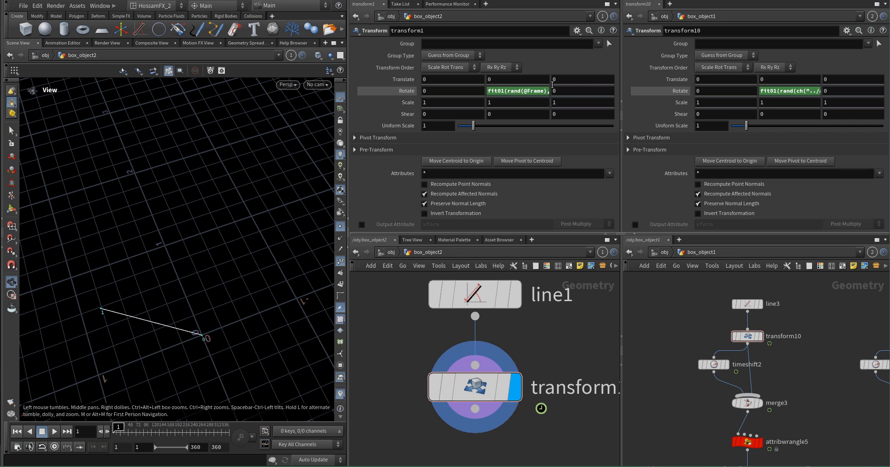
pyautogui.click(524, 91)
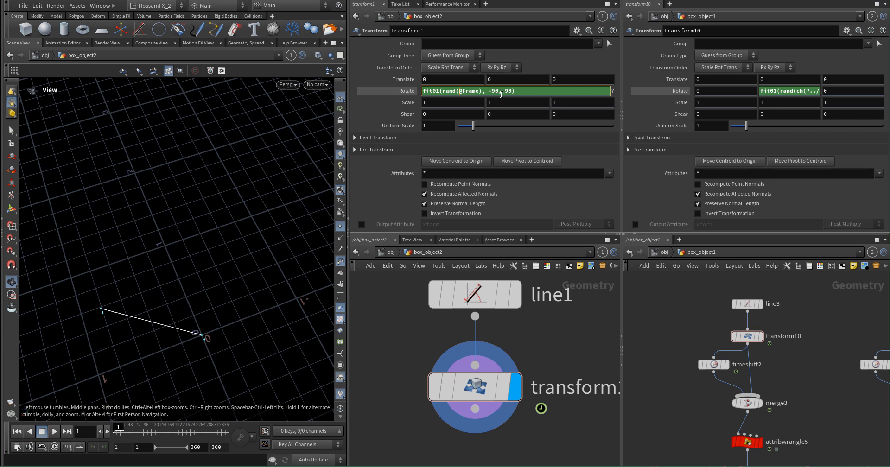
pyautogui.click(401, 346)
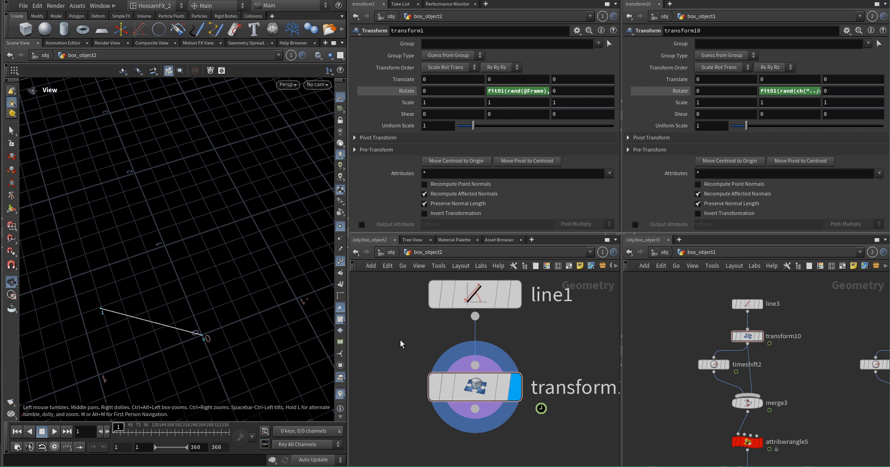
pyautogui.click(523, 91)
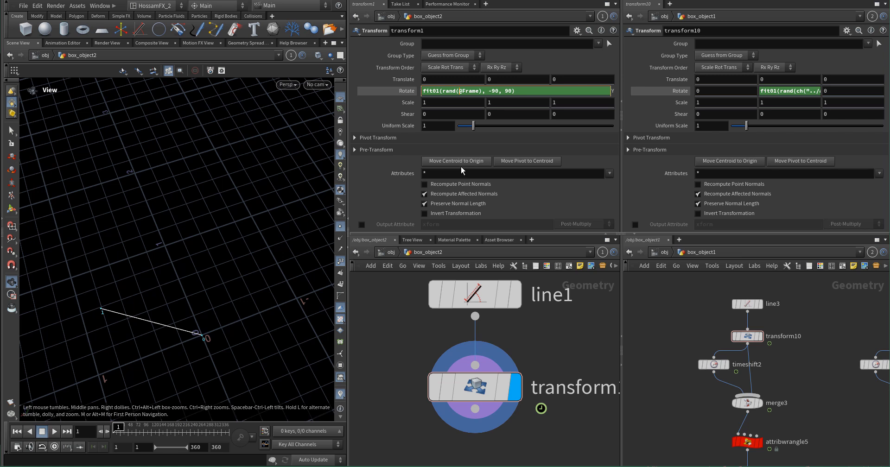
pyautogui.write('ceil')
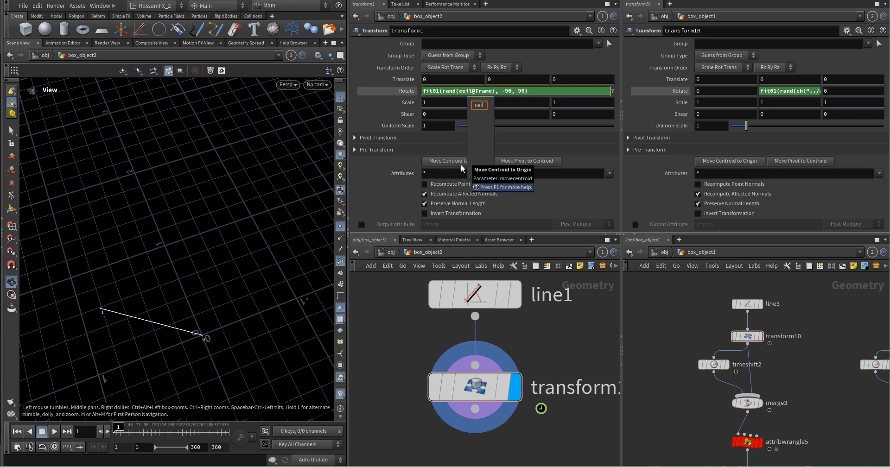
pyautogui.write('(@Frame')
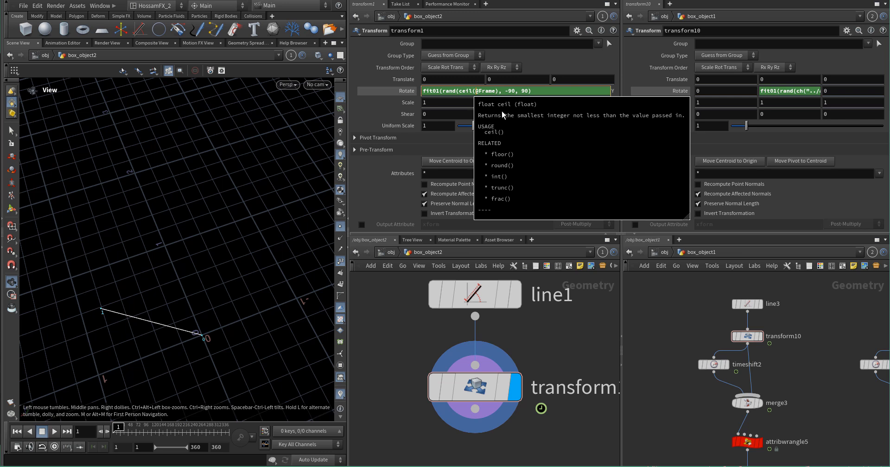
pyautogui.write('))')
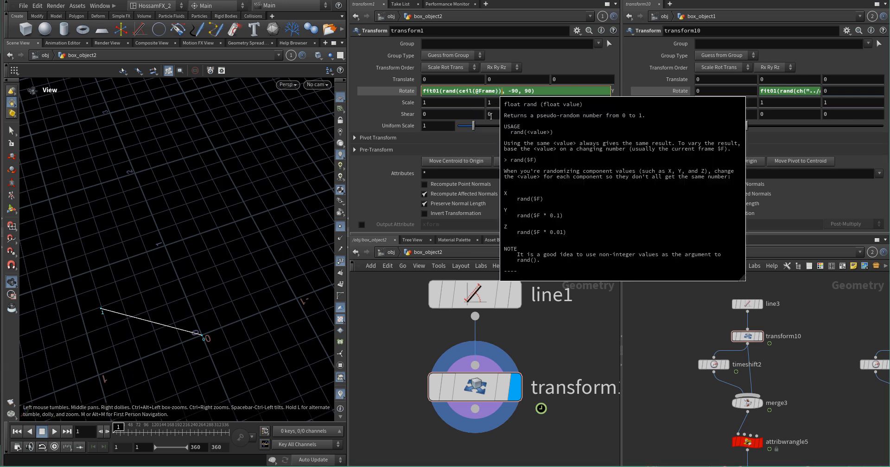
pyautogui.press('Return')
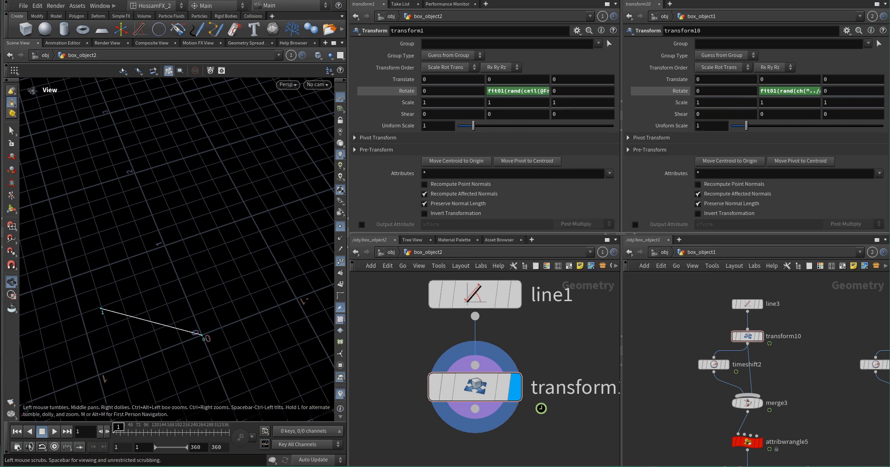
pyautogui.click(54, 431)
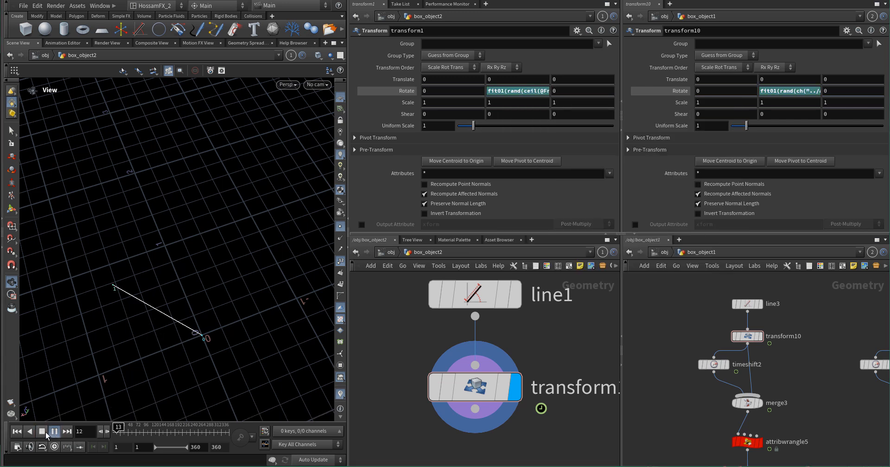
pyautogui.click(17, 431)
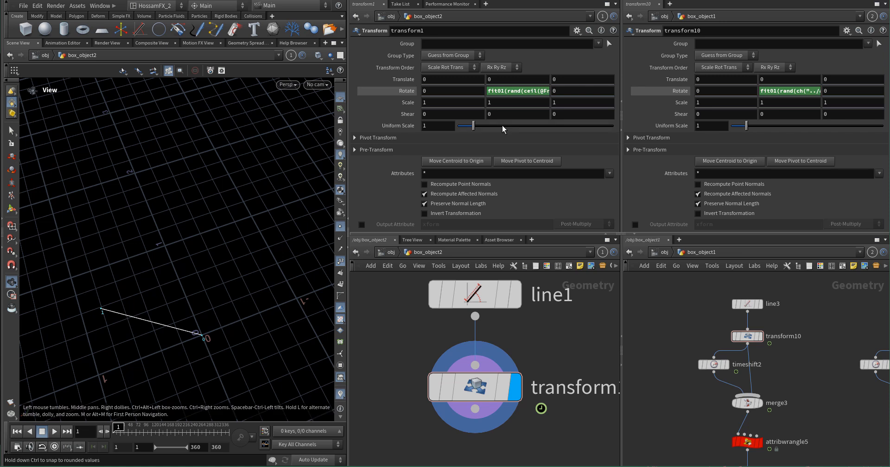
pyautogui.click(529, 93)
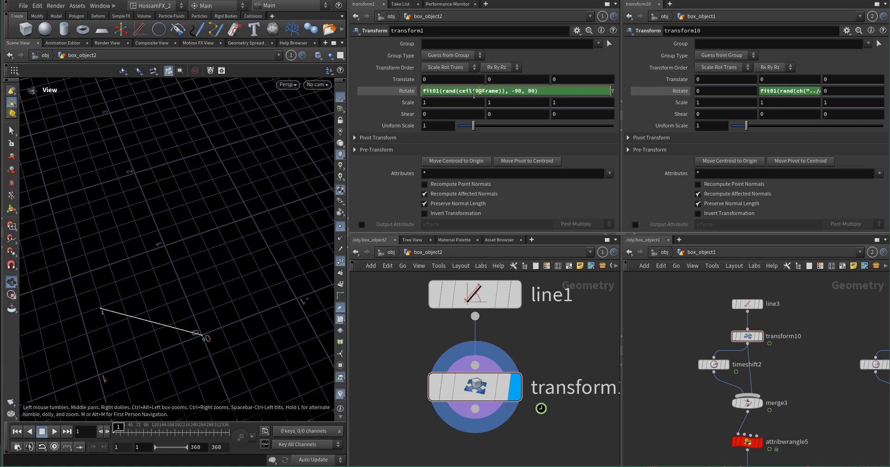
pyautogui.write('0.1*')
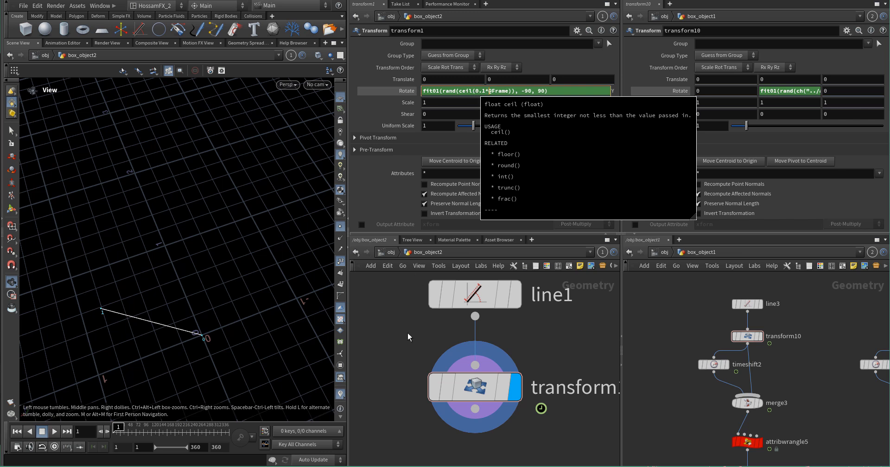
pyautogui.press('Return')
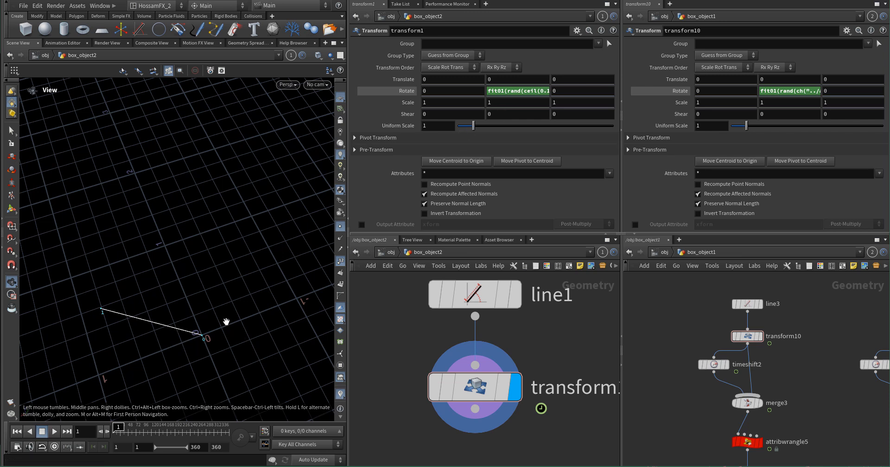
pyautogui.click(54, 432)
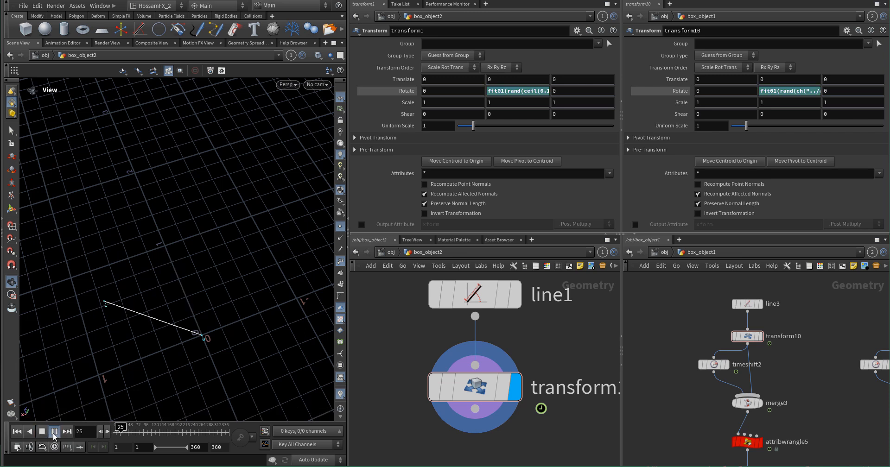
pyautogui.click(42, 432)
pyautogui.click(16, 431)
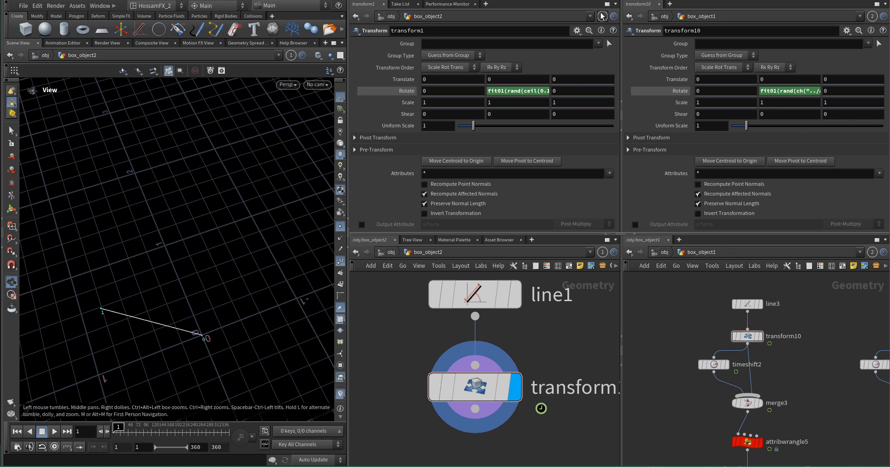
# - Set the frame multiplier in transform1's Y rotation expression to 0.05, and play the animation to check the timing
pyautogui.click(539, 90)
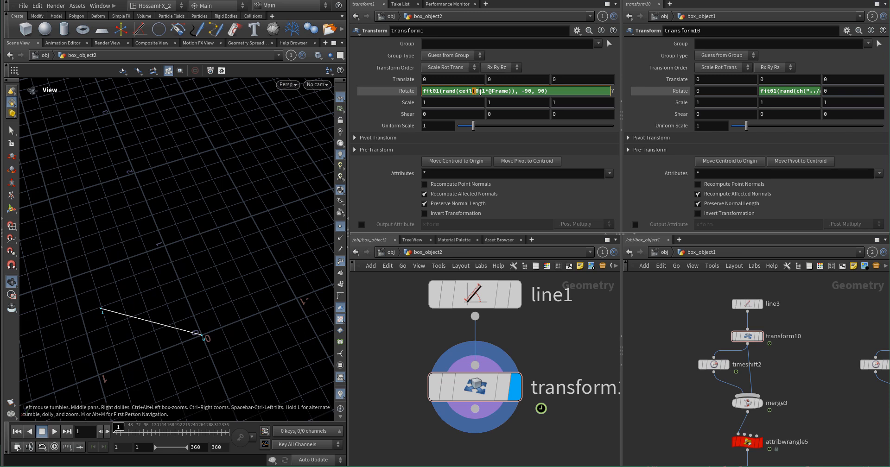
pyautogui.press('BackSpace')
pyautogui.write('05')
pyautogui.press('Return')
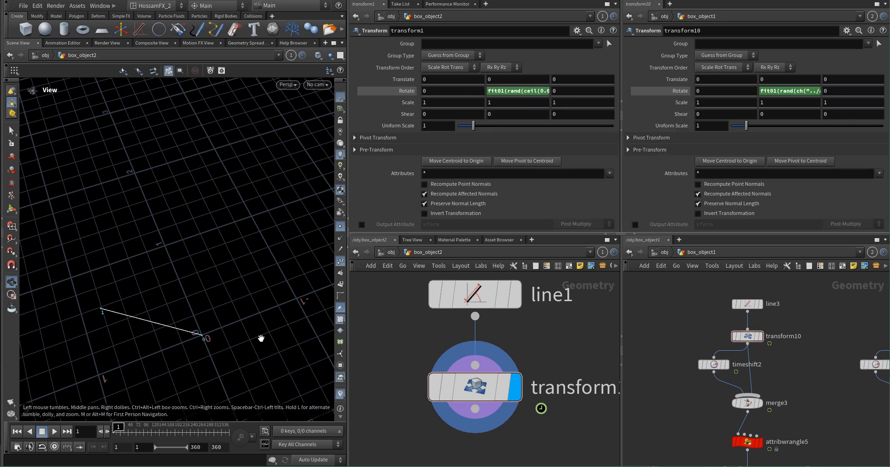
pyautogui.click(52, 434)
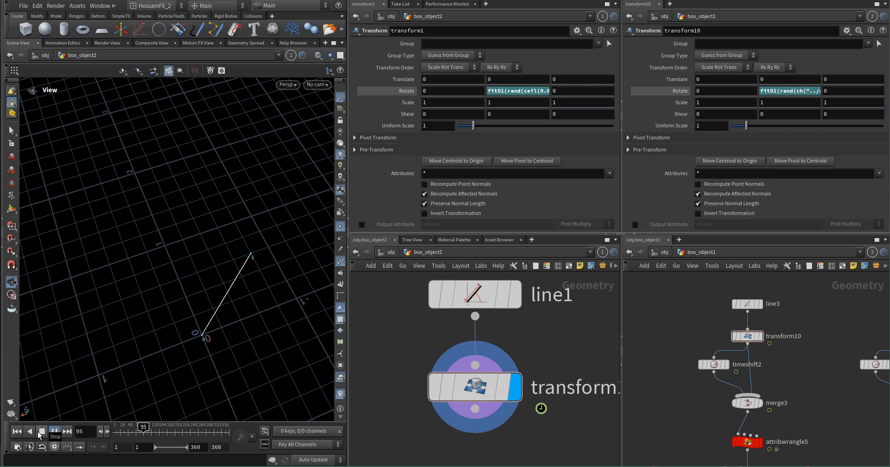
pyautogui.click(38, 432)
pyautogui.click(17, 432)
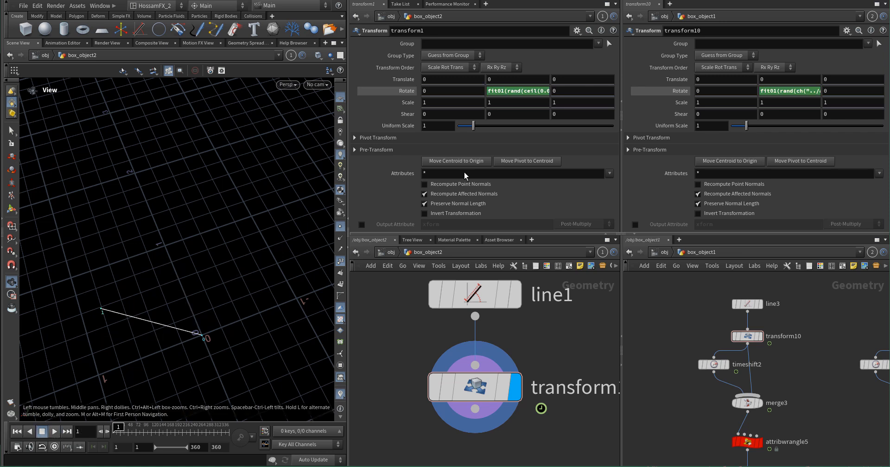
# - Set the frame multiplier in transform1's Y rotation expression to 0.025, play the animation, and return to the first frame
pyautogui.click(528, 91)
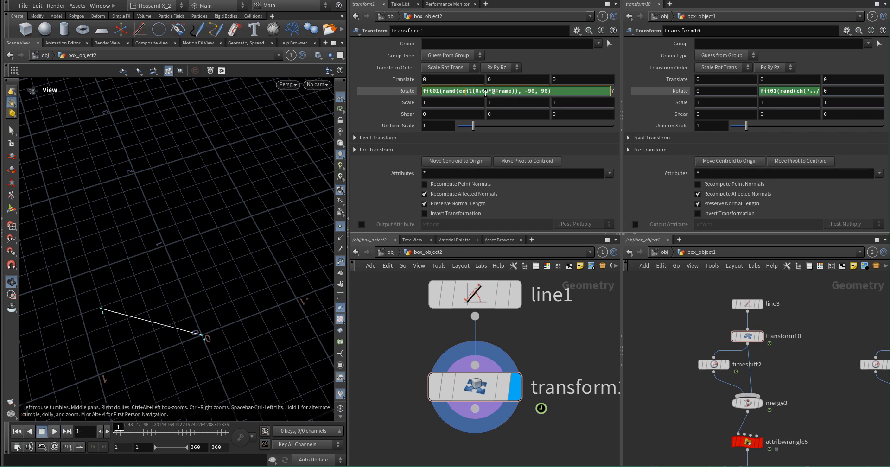
pyautogui.press('Return')
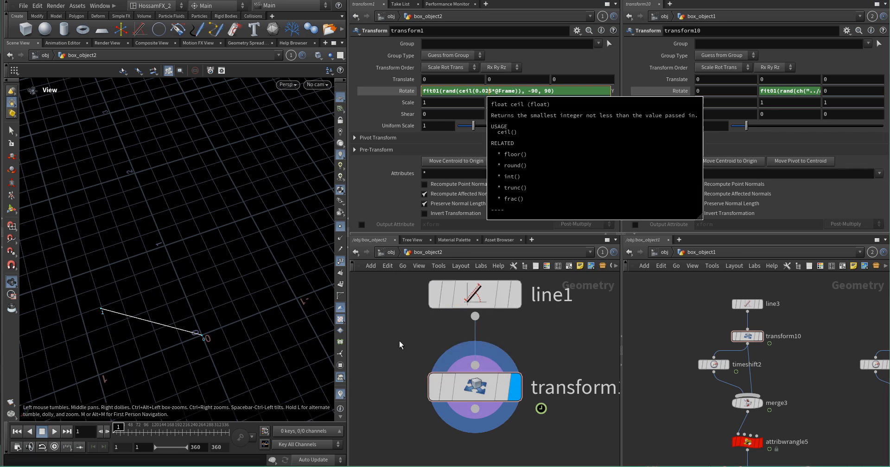
pyautogui.press('Up')
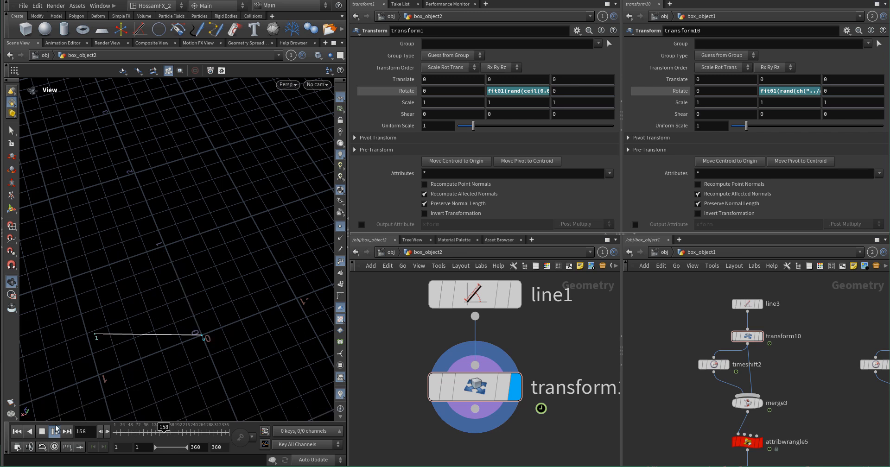
pyautogui.click(41, 431)
pyautogui.click(17, 431)
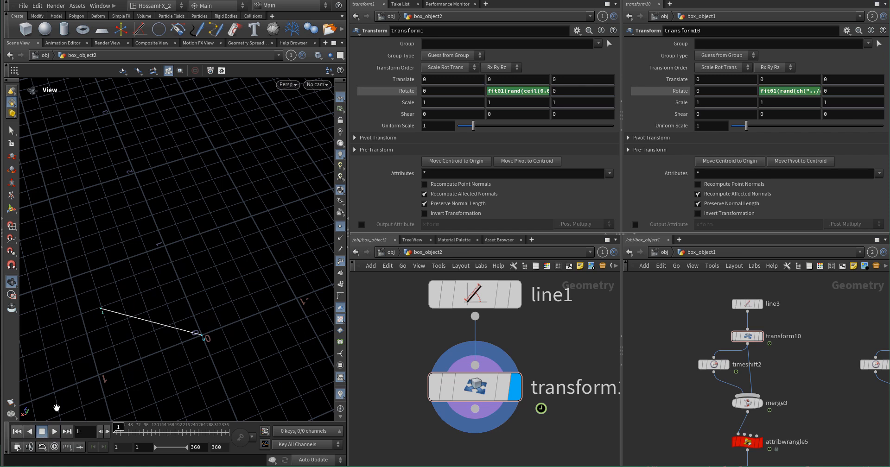
# - Add a seed offset of 103.25 before ceil inside transform1's rand function, and play the animation to check the new directions
pyautogui.click(523, 92)
pyautogui.write('103.25')
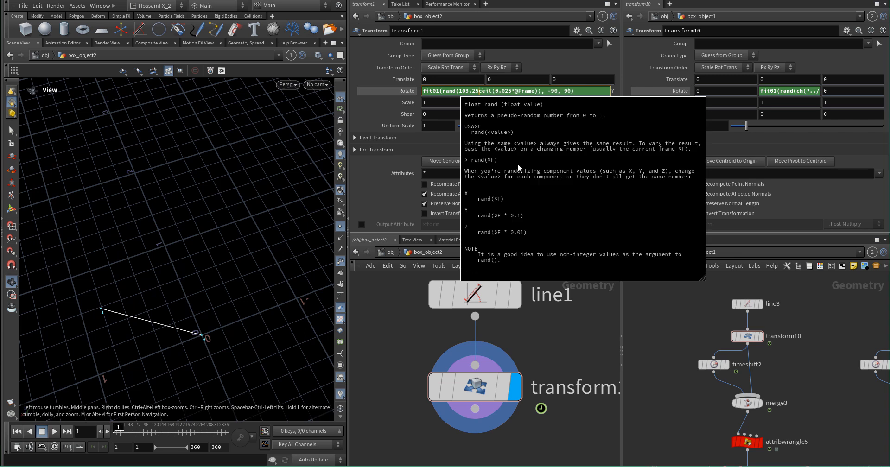
pyautogui.write(' +')
pyautogui.press('Return')
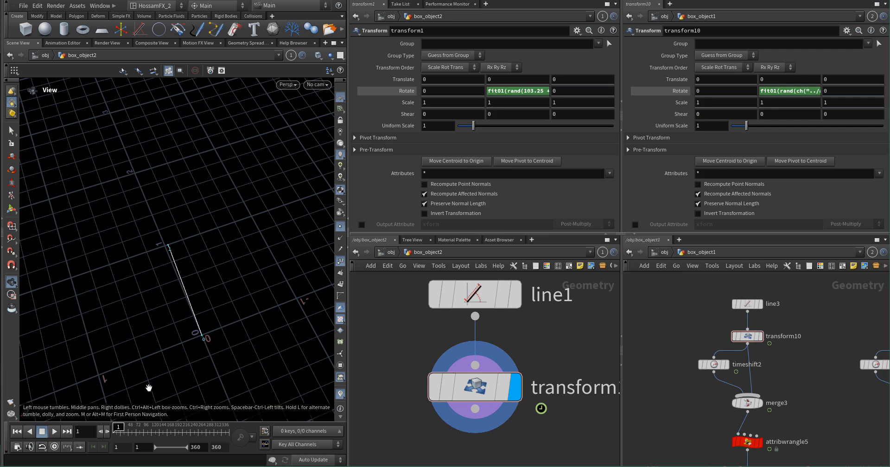
pyautogui.press('Up')
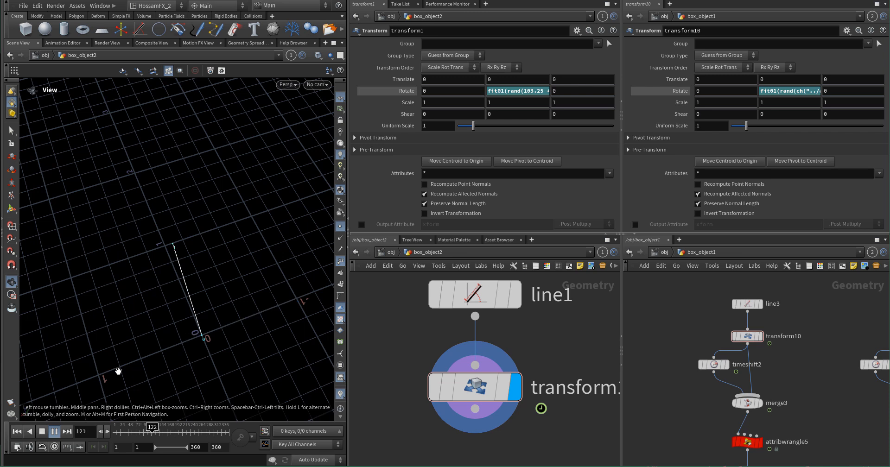
pyautogui.click(41, 431)
pyautogui.click(17, 431)
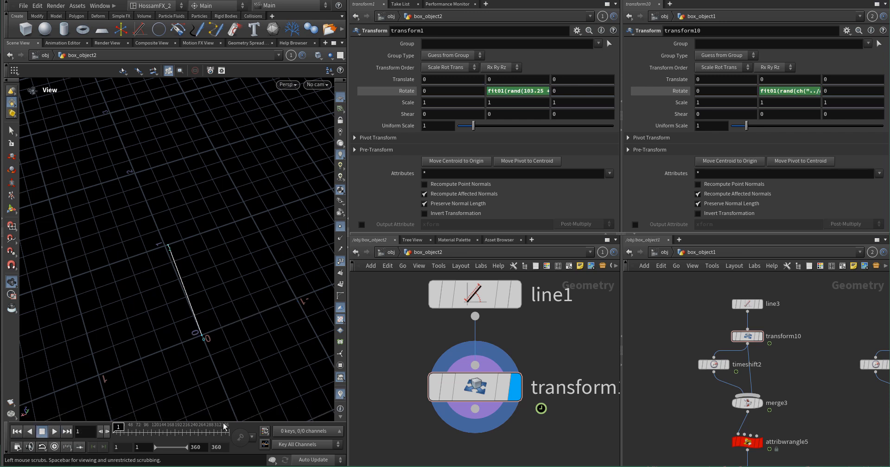
# - Add a Time Shift node fed by transform1 in the box_object2 network and display its output
pyautogui.scroll(-5, 441, 397)
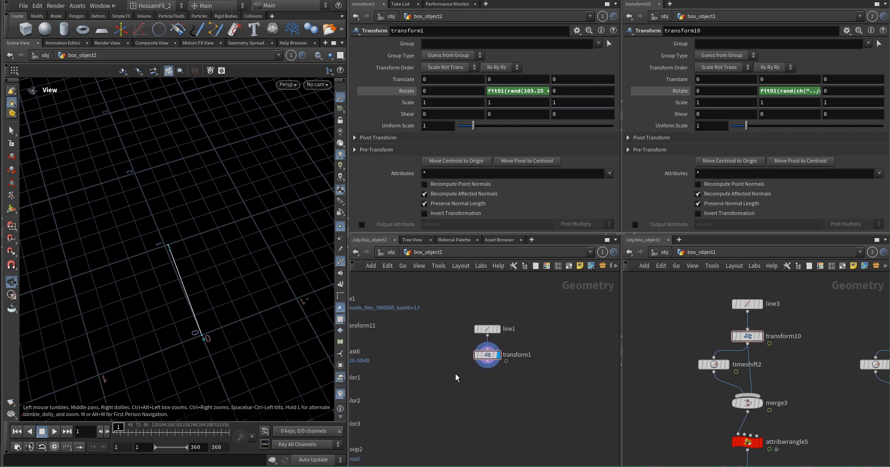
pyautogui.press('Tab')
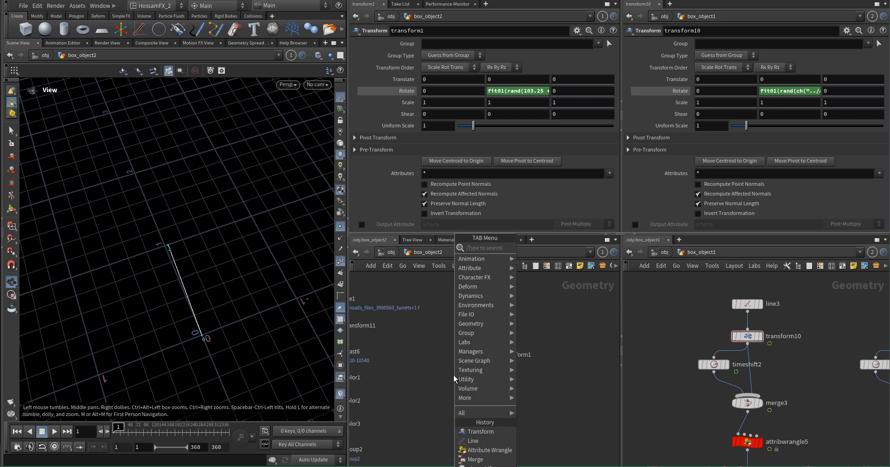
pyautogui.write('shif')
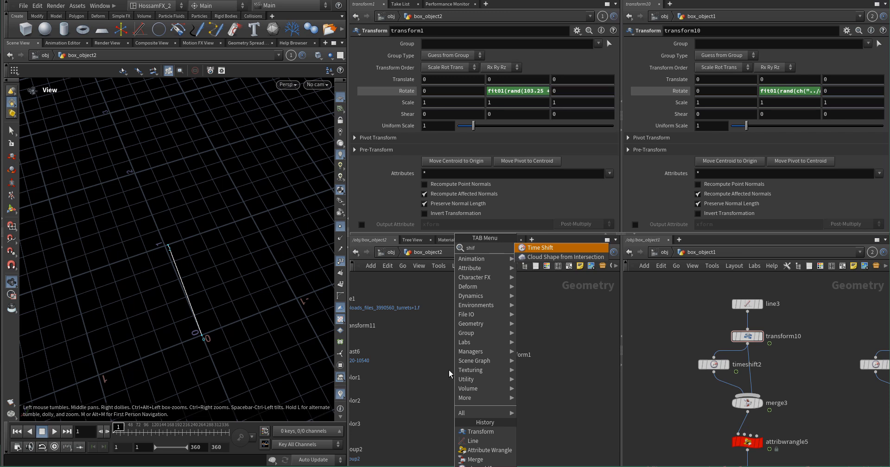
pyautogui.press('Return')
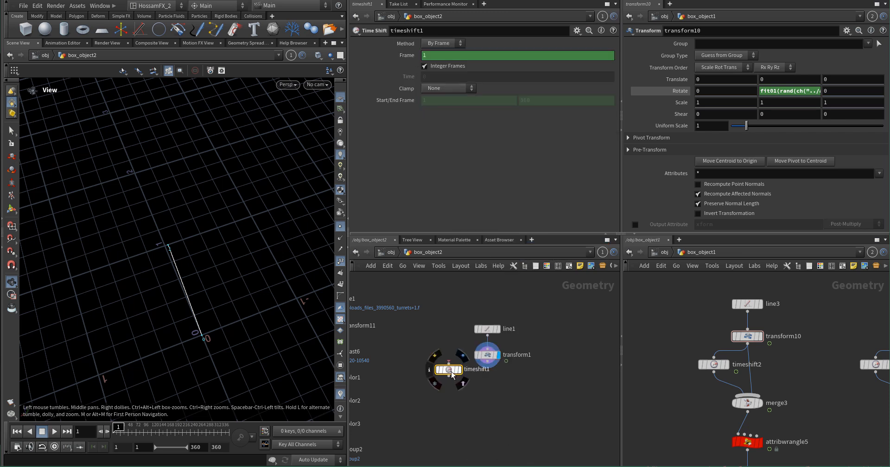
pyautogui.click(468, 392)
pyautogui.scroll(5, 491, 374)
pyautogui.moveTo(482, 348); pyautogui.dragTo(433, 405)
pyautogui.click(461, 404)
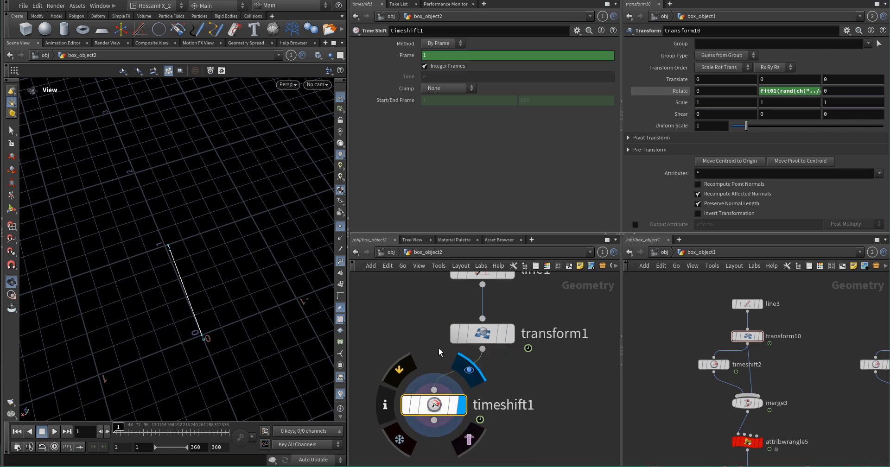
# - Set the Time Shift node's frame expression to $F + 40
pyautogui.click(408, 56)
pyautogui.click(442, 53)
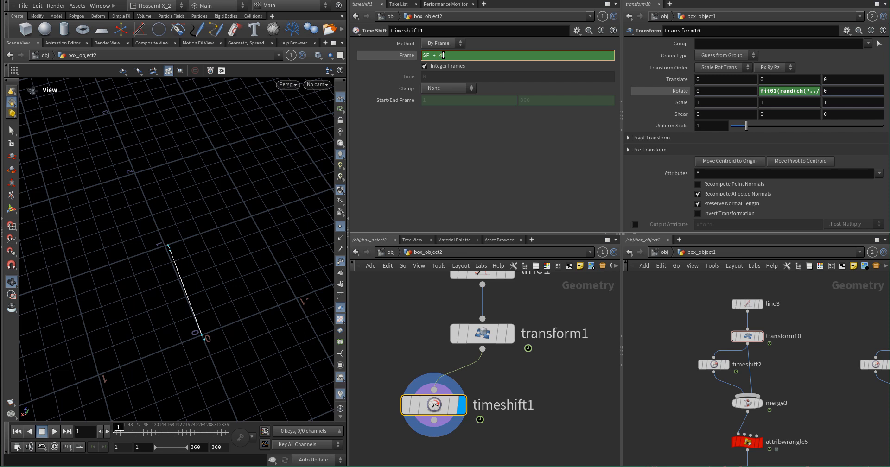
pyautogui.write('+ 40')
pyautogui.press('Return')
# - Place a Merge node below timeshift1 in the box_object2 network
pyautogui.scroll(-3, 487, 399)
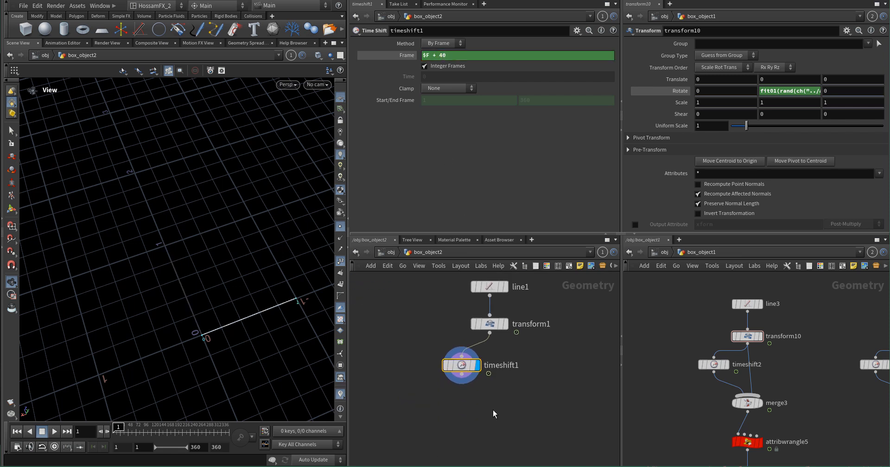
pyautogui.press('Tab')
pyautogui.write('mer')
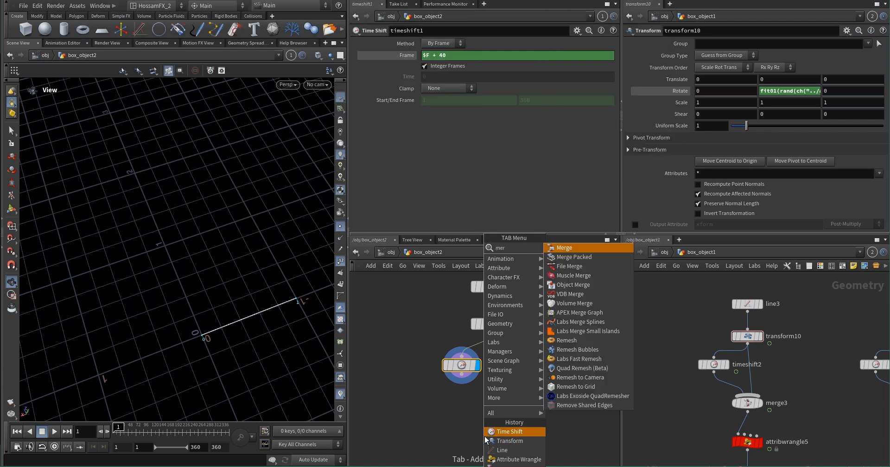
pyautogui.press('Return')
pyautogui.click(496, 415)
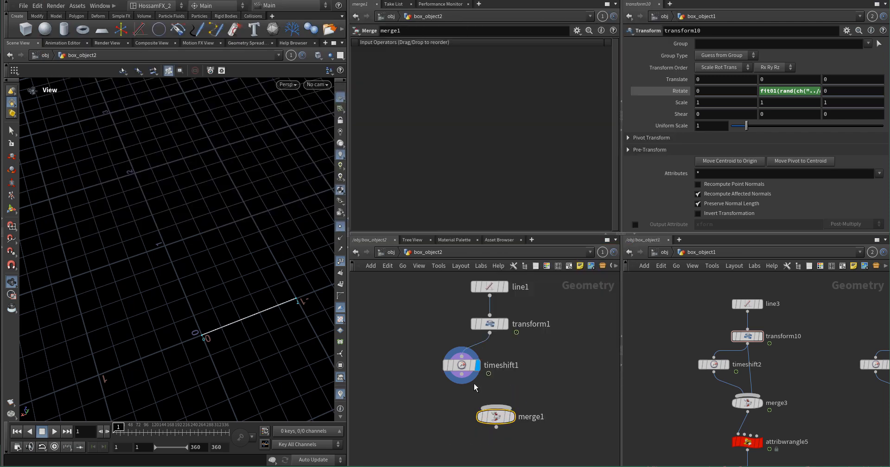
# - Connect timeshift1 and transform1 into merge1, display the merged output, and align merge1 beneath transform1
pyautogui.click(462, 376)
pyautogui.click(496, 410)
pyautogui.click(489, 332)
pyautogui.click(508, 413)
pyautogui.press('r')
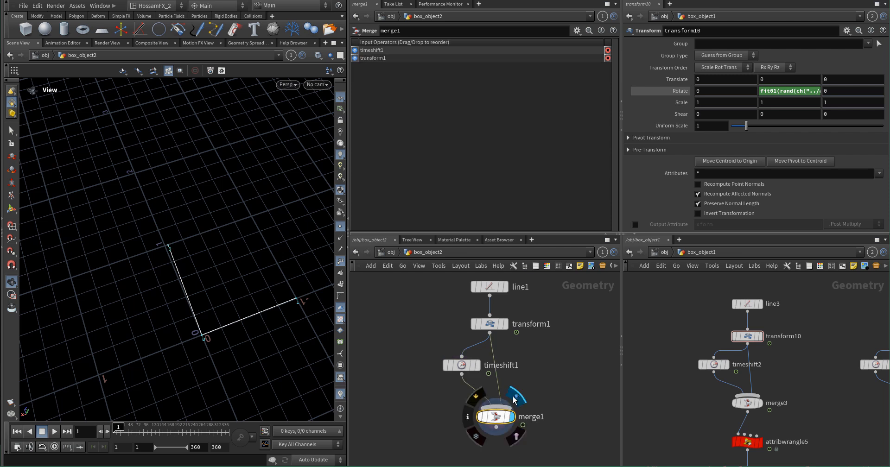
pyautogui.moveTo(499, 418); pyautogui.dragTo(493, 404)
pyautogui.moveTo(244, 381); pyautogui.dragTo(218, 361)
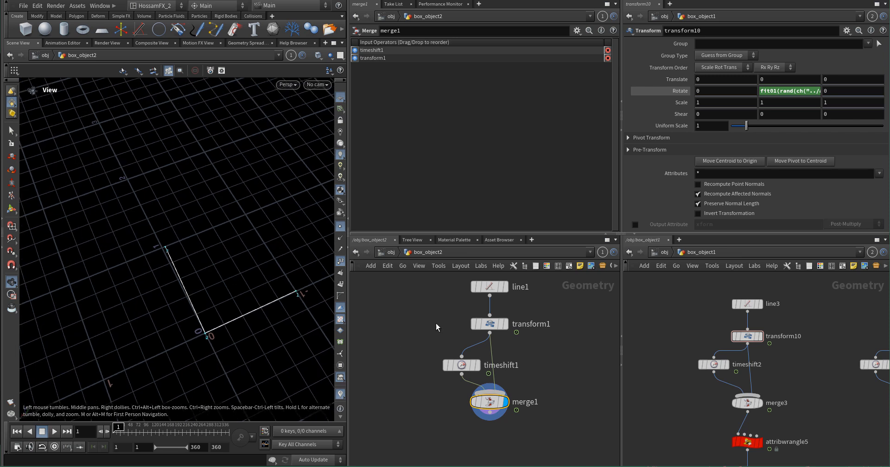
# - Change the seed offset in transform1's Y rotation expression to 103.22, play the animation, and return to the first frame
pyautogui.click(480, 325)
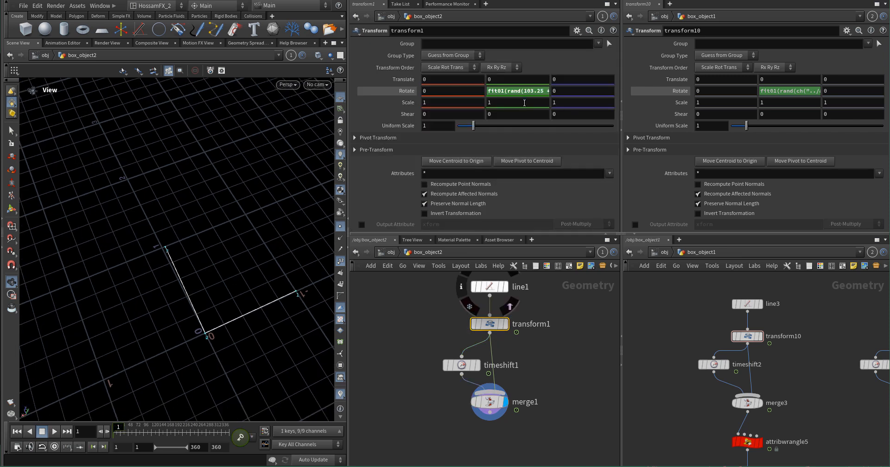
pyautogui.click(542, 88)
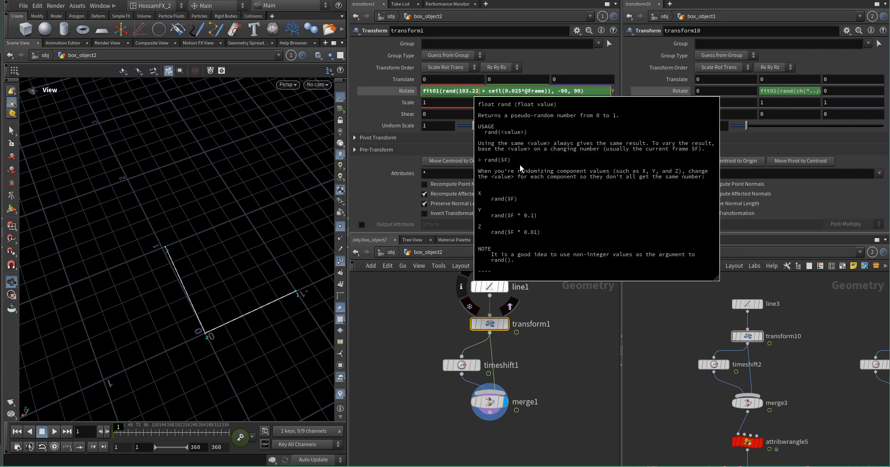
pyautogui.click(385, 354)
pyautogui.press('Up')
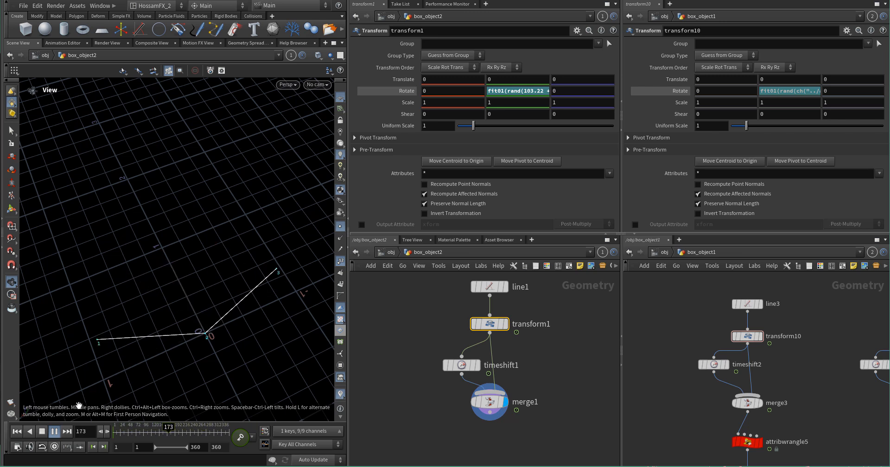
pyautogui.click(41, 431)
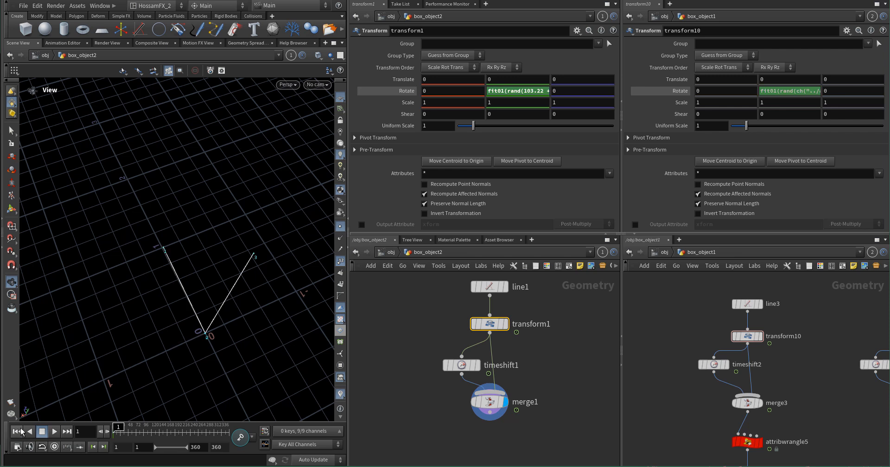
pyautogui.click(18, 432)
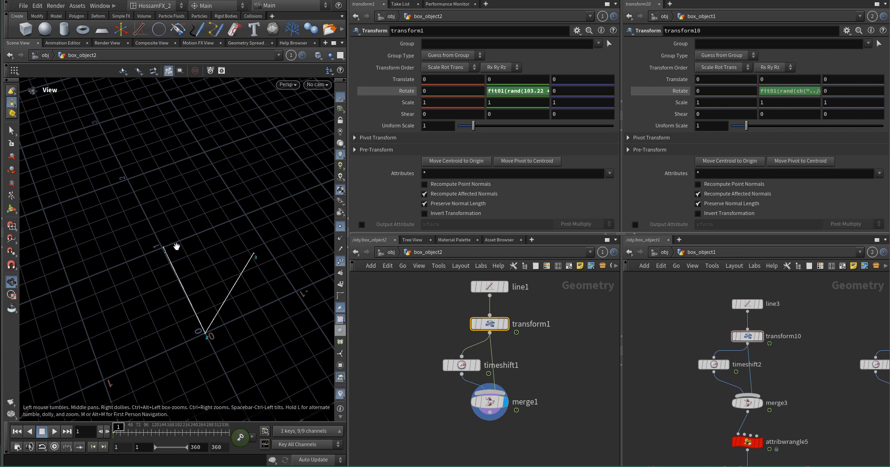
# - Examine the end points of the two merged lines at frame 1 and compare them at frame 41
pyautogui.moveTo(164, 249); pyautogui.dragTo(165, 252)
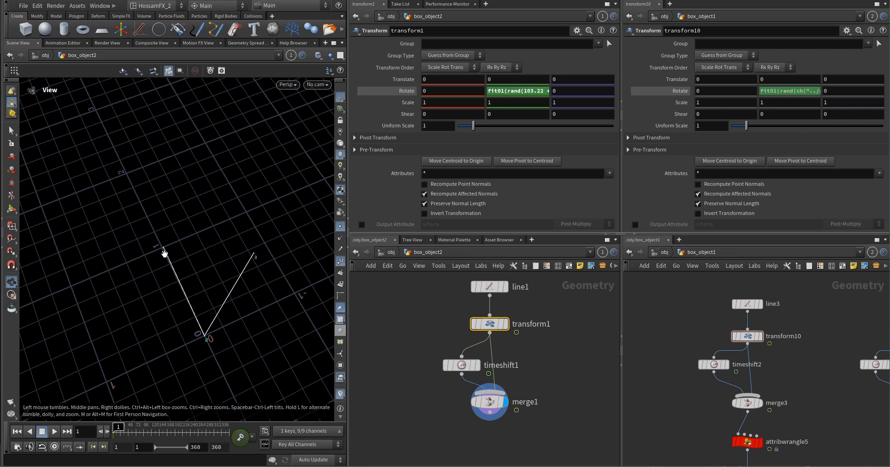
pyautogui.scroll(3, 253, 260)
pyautogui.moveTo(268, 247); pyautogui.dragTo(302, 236, button='middle')
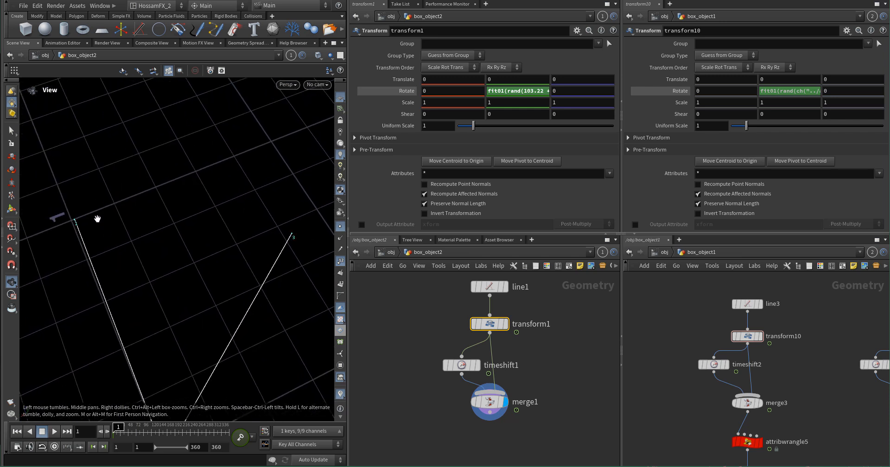
pyautogui.click(82, 433)
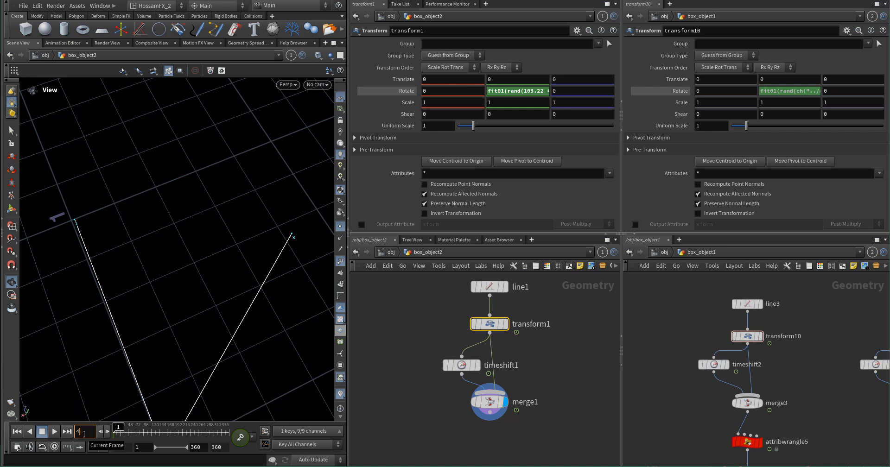
pyautogui.press('Return')
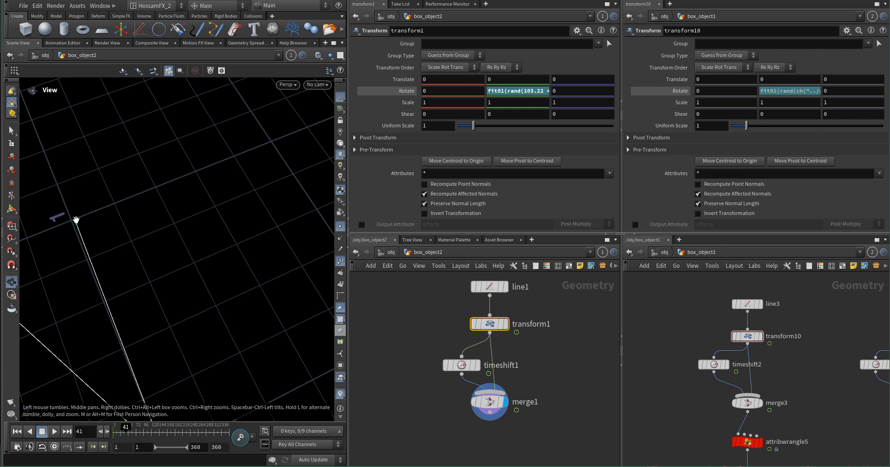
pyautogui.moveTo(76, 219); pyautogui.dragTo(92, 241)
pyautogui.moveTo(96, 251); pyautogui.dragTo(154, 217)
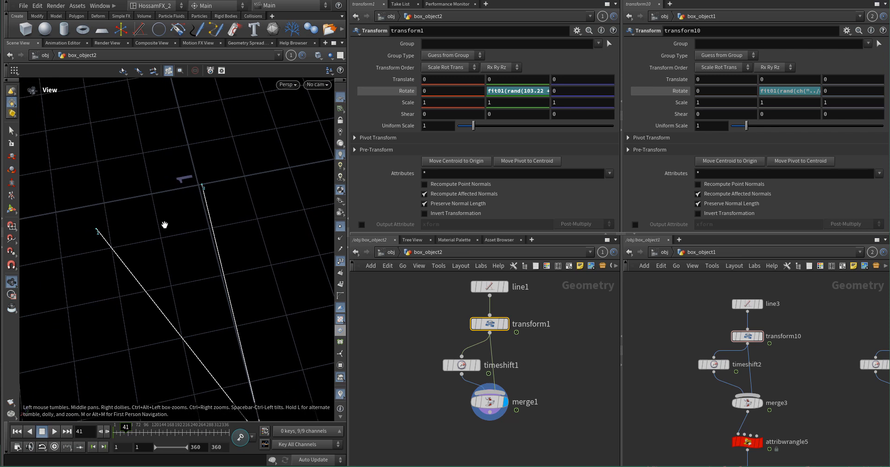
# - Go to frame 81 and examine the directions of the original and time-shifted lines
pyautogui.click(84, 431)
pyautogui.write('81')
pyautogui.press('Return')
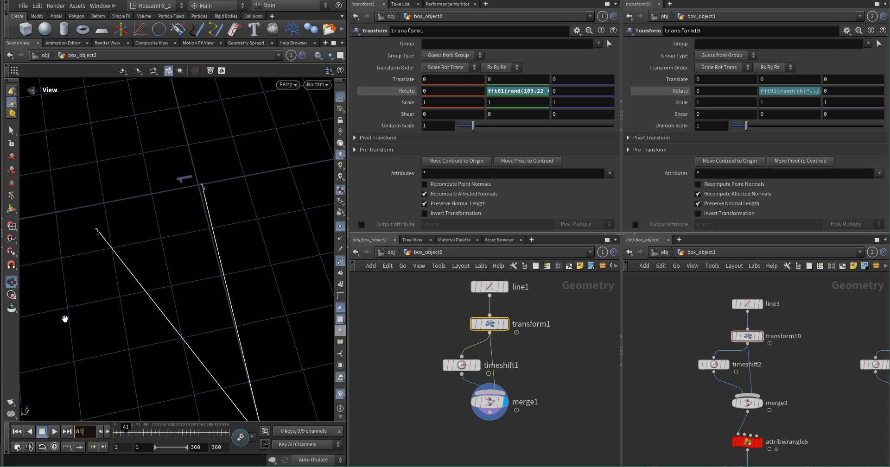
pyautogui.scroll(-2, 121, 252)
pyautogui.moveTo(126, 254); pyautogui.dragTo(97, 253, button='middle')
pyautogui.moveTo(96, 253); pyautogui.dragTo(99, 253)
# - Go to frame 121 to compare the two line directions, and return to the first frame
pyautogui.click(86, 429)
pyautogui.write('12')
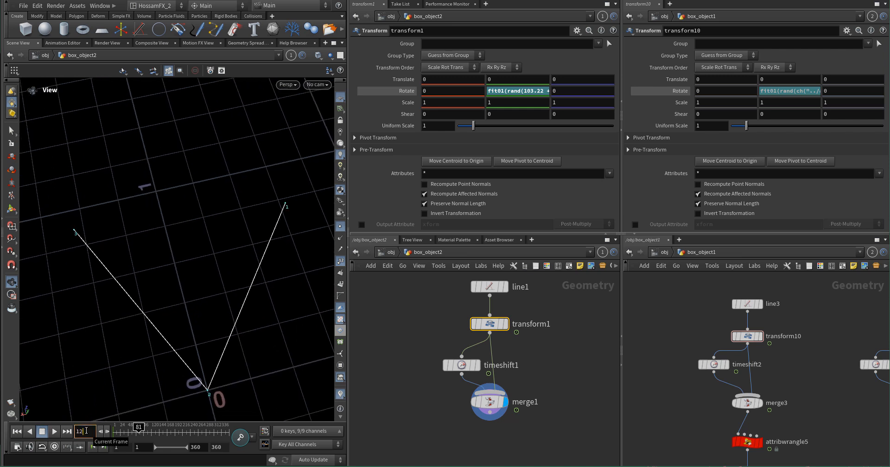
pyautogui.write('1')
pyautogui.press('Return')
pyautogui.moveTo(243, 225)
pyautogui.mouseDown()
pyautogui.moveTo(167, 197)
pyautogui.moveTo(161, 239)
pyautogui.mouseUp()
pyautogui.scroll(-3, 394, 306)
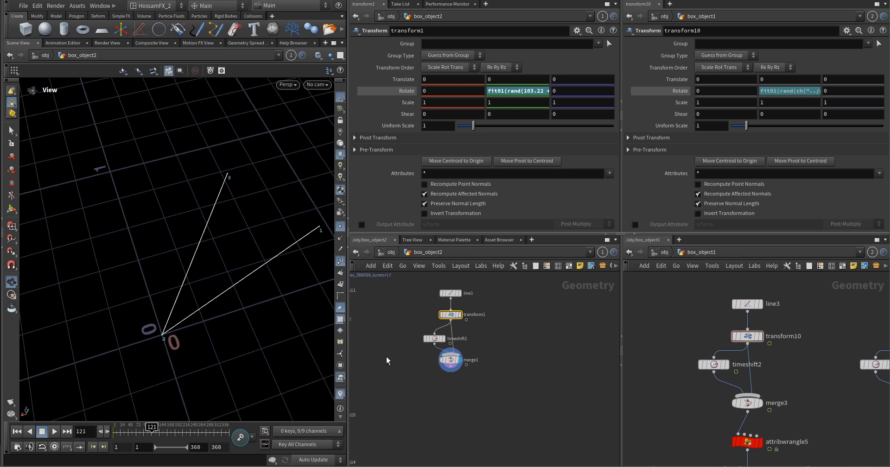
pyautogui.moveTo(213, 255); pyautogui.dragTo(229, 262)
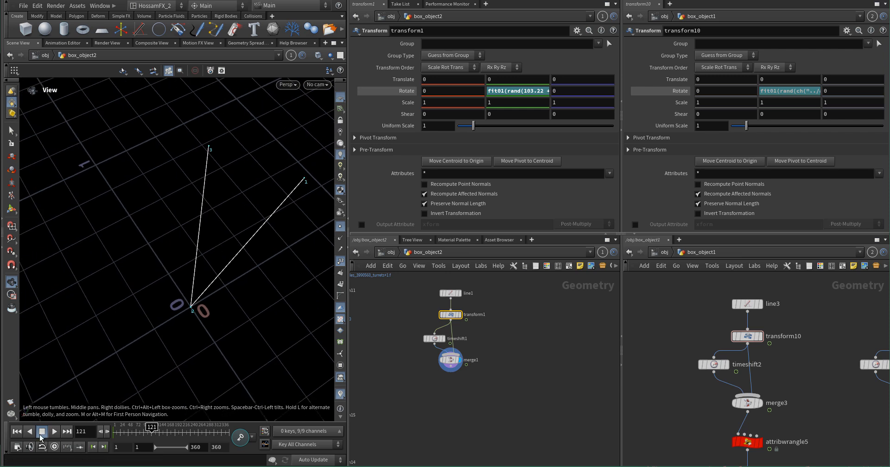
pyautogui.click(18, 432)
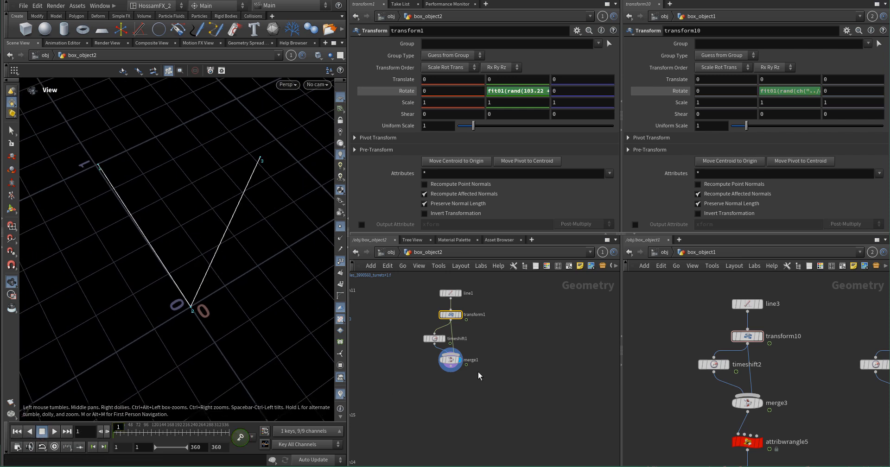
# - Add an Attribute Wrangle below merge1, feed merge1 into its first input, and display its output
pyautogui.scroll(3, 457, 381)
pyautogui.press('Tab')
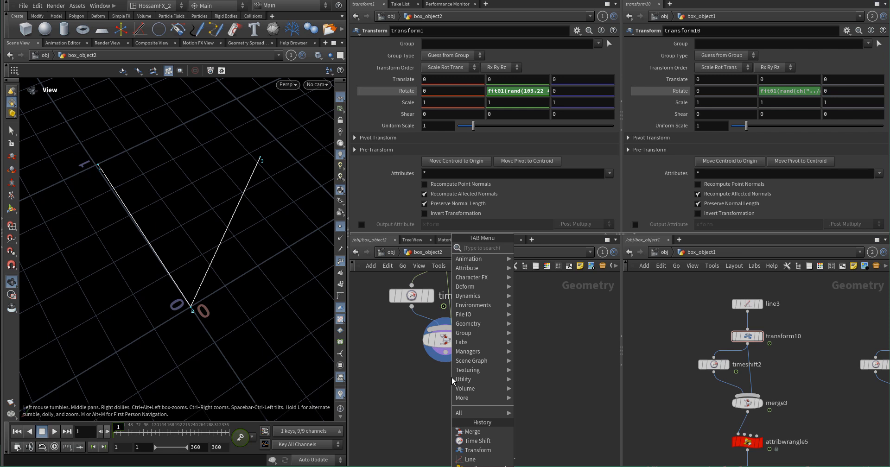
pyautogui.click(458, 466)
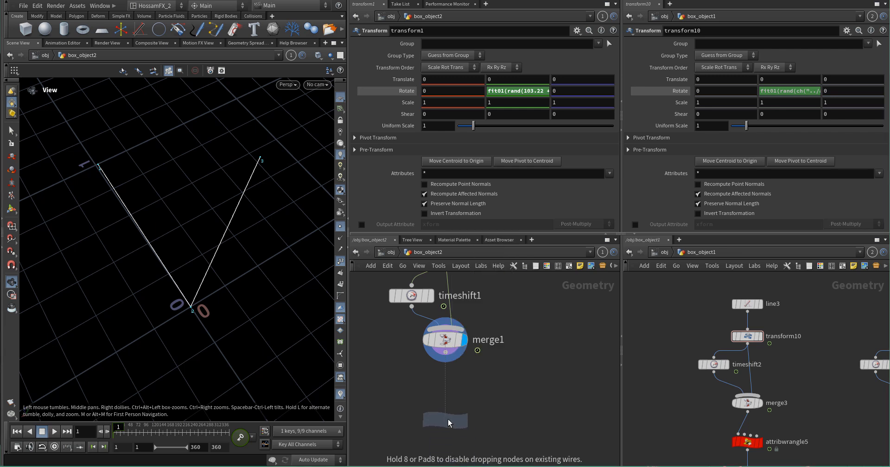
pyautogui.click(445, 400)
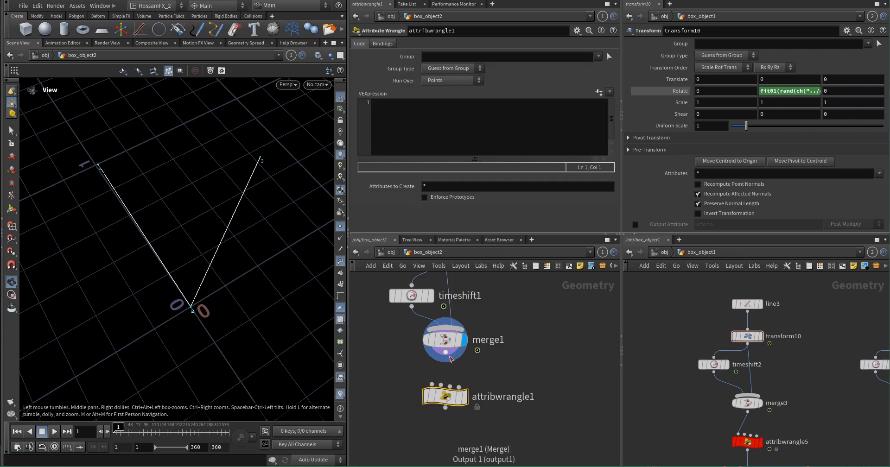
pyautogui.click(432, 384)
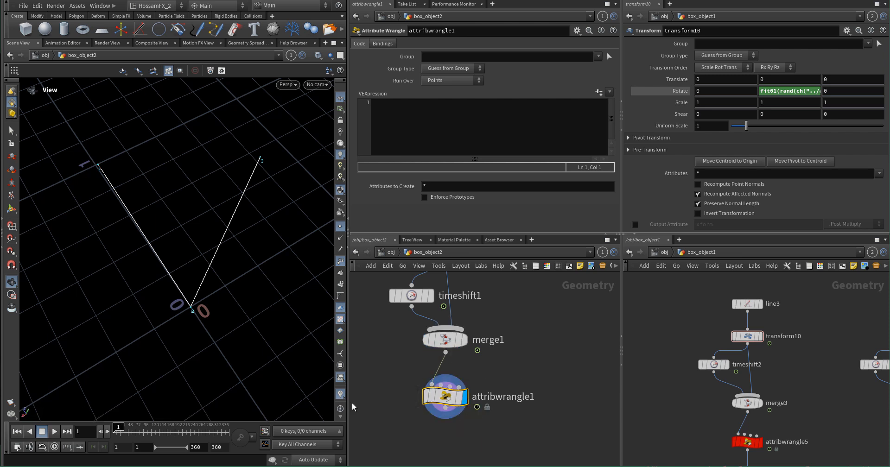
# - Play the animation to watch both lines change direction, and return to the first frame
pyautogui.click(54, 432)
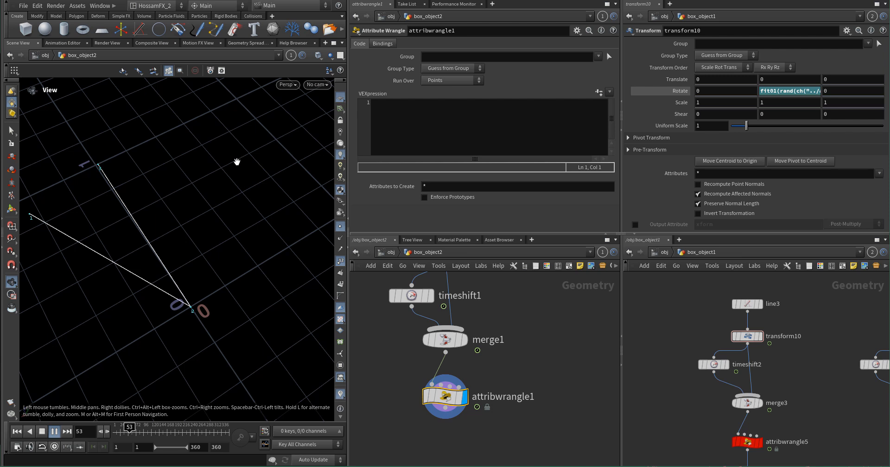
pyautogui.moveTo(153, 203); pyautogui.dragTo(285, 181, button='middle')
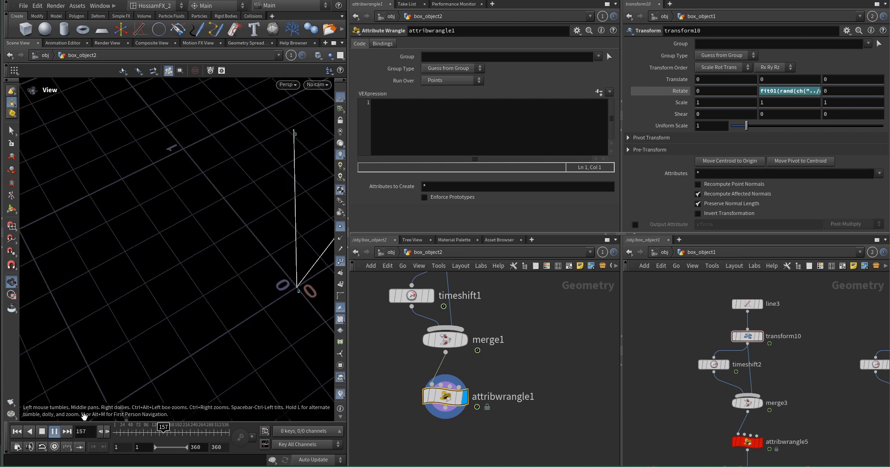
pyautogui.click(50, 432)
pyautogui.click(16, 431)
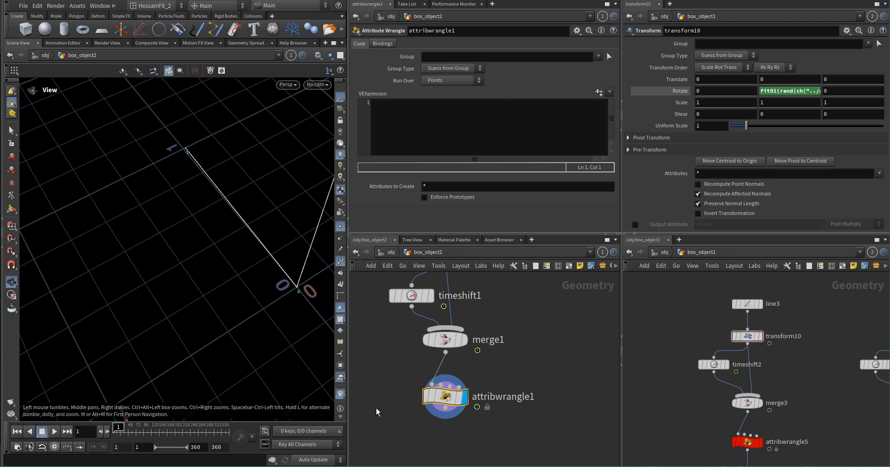
# - Restrict attribwrangle1 to point group 3 and bring both lines fully into view
pyautogui.click(438, 55)
pyautogui.write('3')
pyautogui.press('Return')
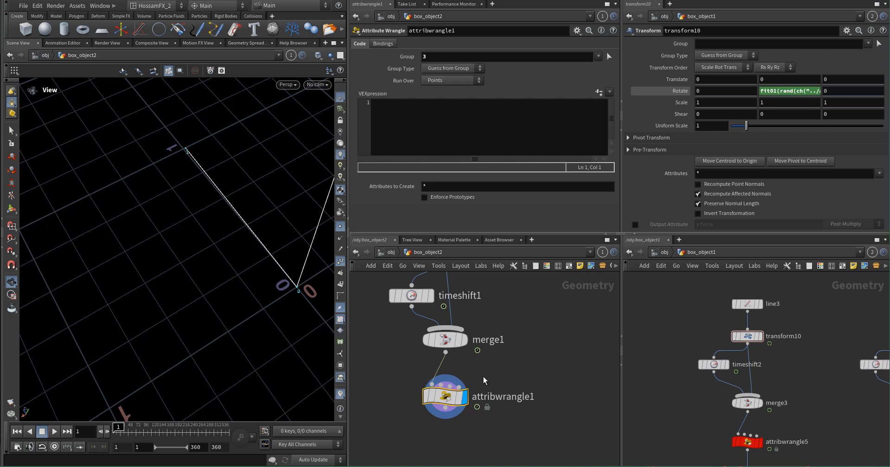
pyautogui.moveTo(483, 377); pyautogui.dragTo(470, 388, button='middle')
pyautogui.moveTo(285, 256); pyautogui.dragTo(193, 301)
# - Write the VEX line vector pos1 = point(0, "P", 1); in attribwrangle1 and apply it
pyautogui.click(389, 111)
pyautogui.write('vector ')
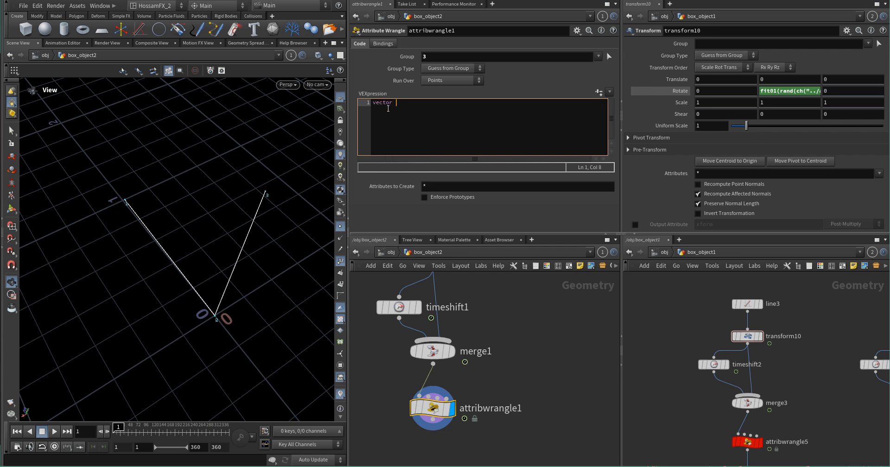
pyautogui.write('pos')
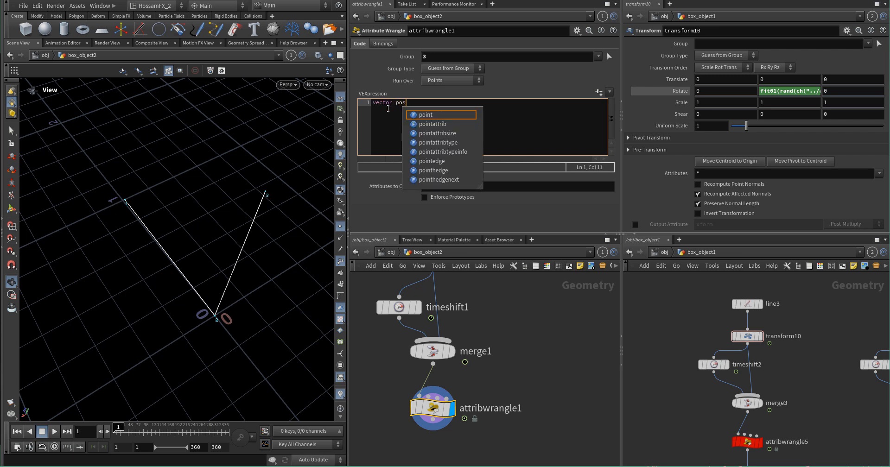
pyautogui.write('1 = poin')
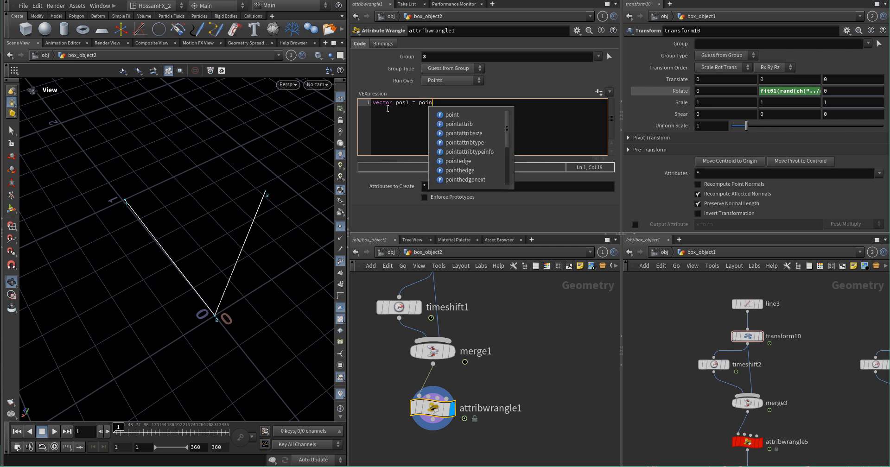
pyautogui.write('t();')
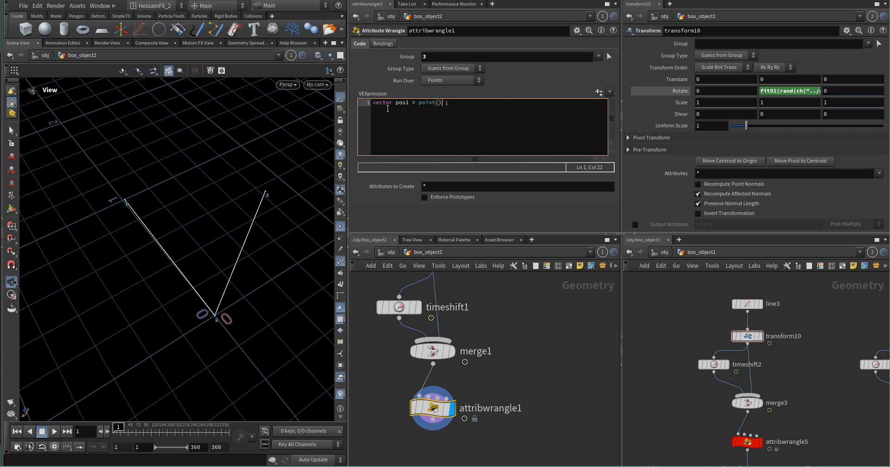
pyautogui.press('Left')
pyautogui.write('0, "P", 1')
pyautogui.click(472, 300)
# - Add a statement two lines below that multiplies @P by an empty fit function, @P *= fit();
pyautogui.click(497, 106)
pyautogui.press('Return')
pyautogui.press('Return')
pyautogui.write('@P')
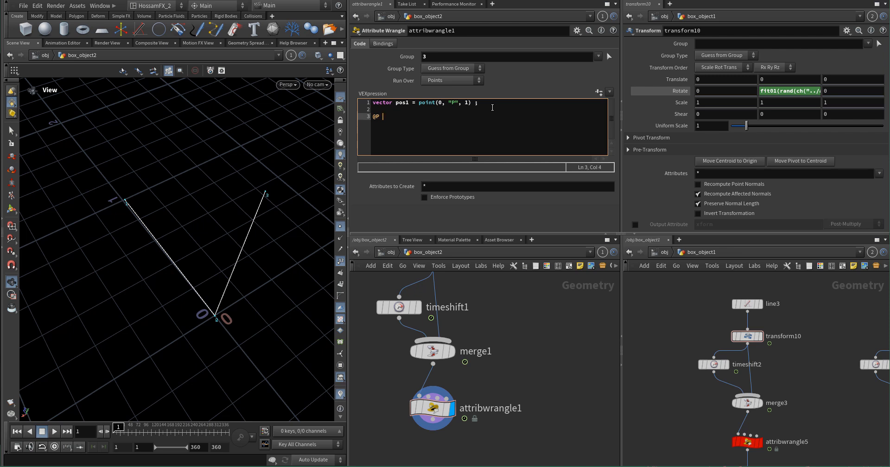
pyautogui.write('*= fi')
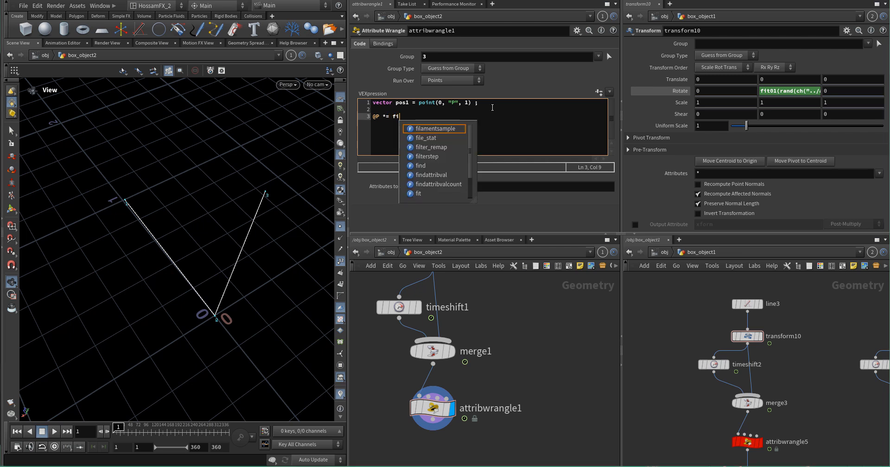
pyautogui.write('t(')
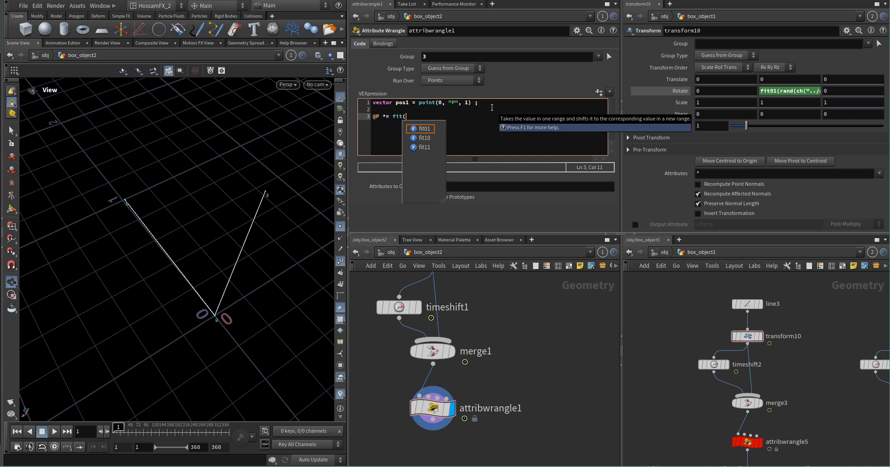
pyautogui.write(') ;')
pyautogui.press('Left')
pyautogui.press('Left')
pyautogui.press('Left')
pyautogui.press('Right')
pyautogui.write('@Frame')
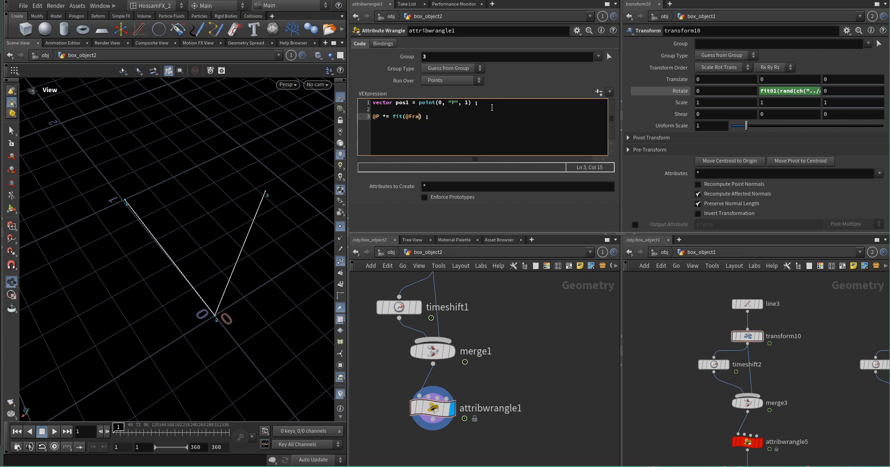
pyautogui.write(', 1, 41, 0,')
pyautogui.press('BackSpace')
pyautogui.write(', 1')
pyautogui.click(521, 311)
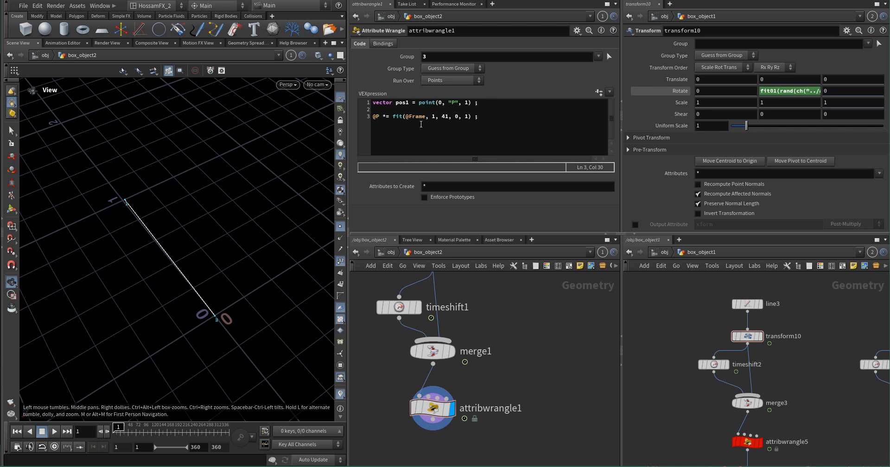
# - Reverse the output range of attribwrangle1's fit function to 1, 0 and apply the code
pyautogui.click(457, 118)
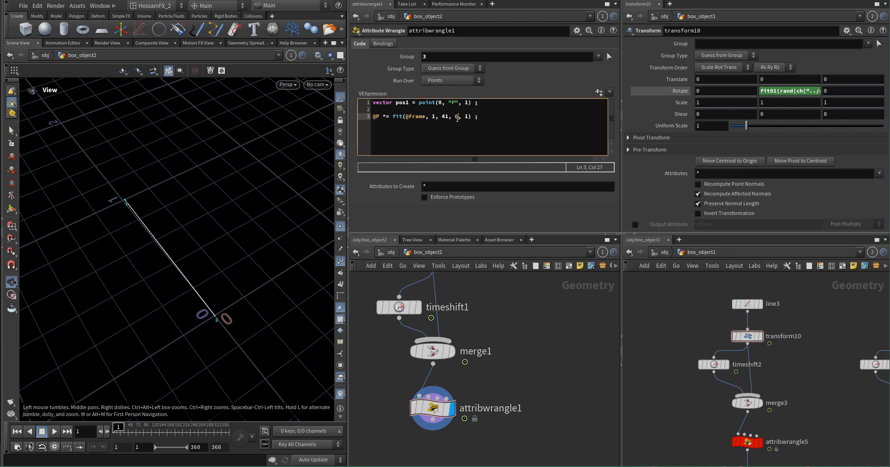
pyautogui.press('BackSpace')
pyautogui.write('1')
pyautogui.doubleClick(466, 116)
pyautogui.write('0')
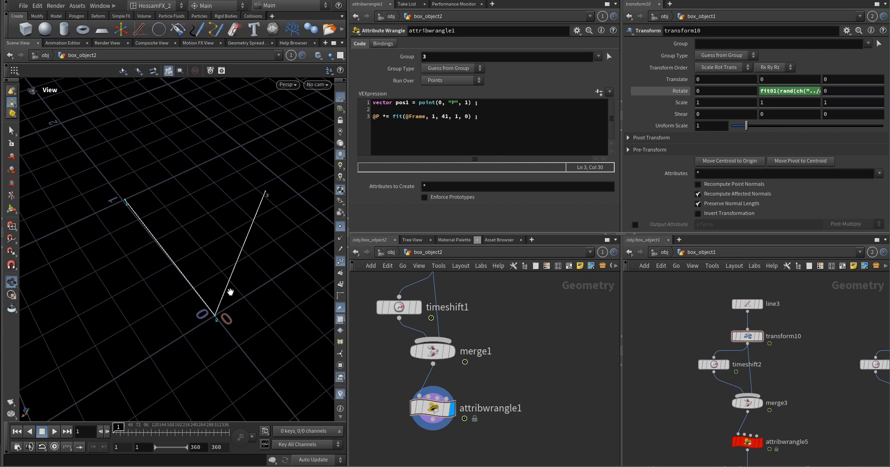
# - Play the animation to check how point 3 scales over the first 41 frames, and return to frame 1
pyautogui.click(55, 431)
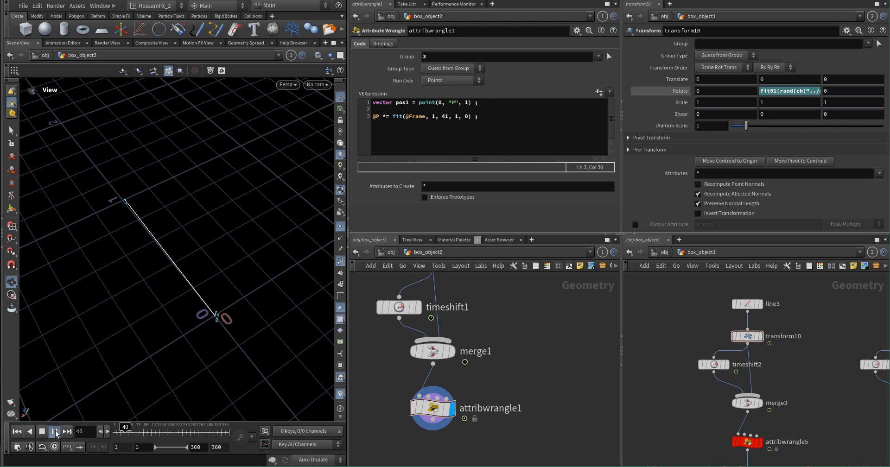
pyautogui.click(41, 434)
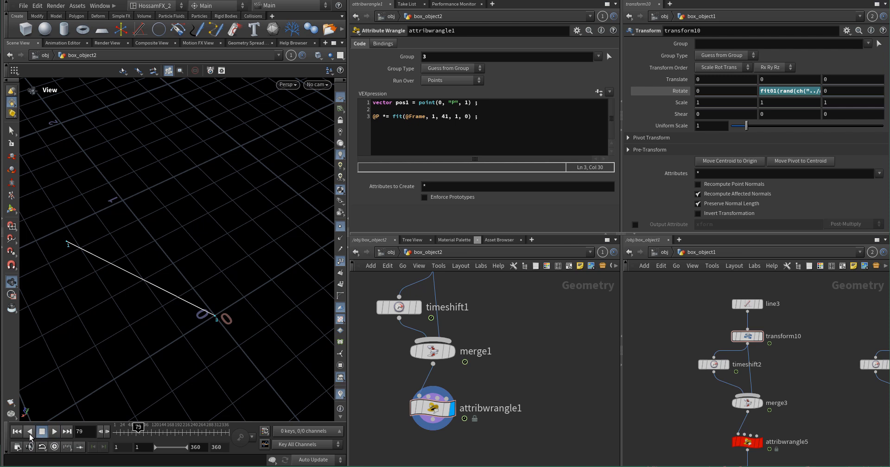
pyautogui.click(17, 432)
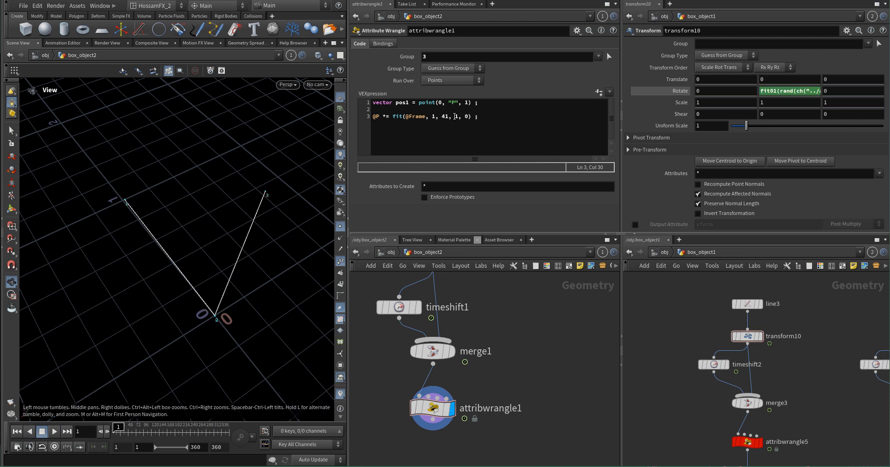
# - Add the line @P += pos1 ; below the fit statement in attribwrangle1 and apply it
pyautogui.click(479, 117)
pyautogui.press('Return')
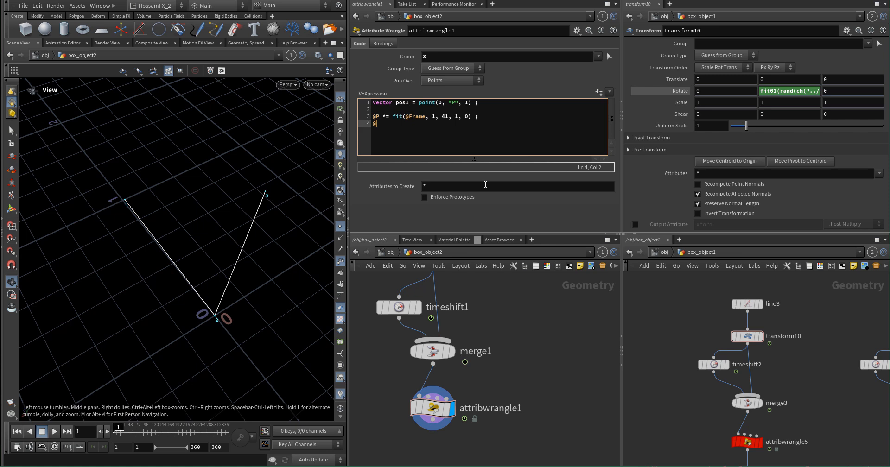
pyautogui.write('@P += pos1 ')
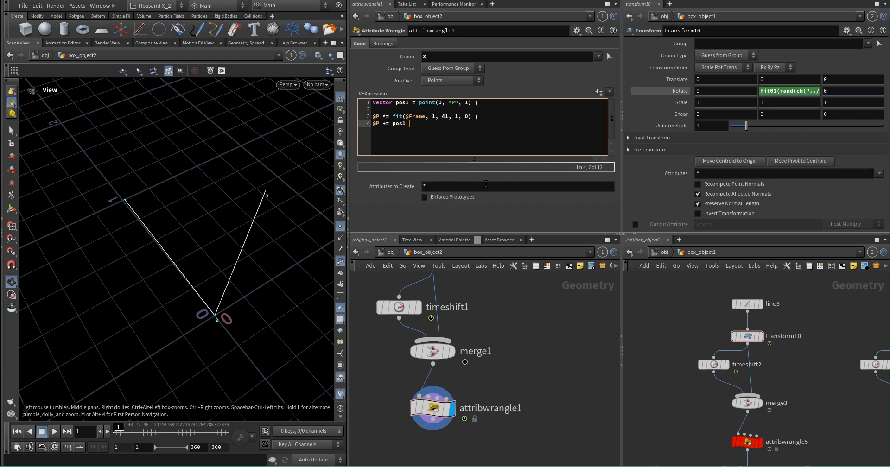
pyautogui.write(';')
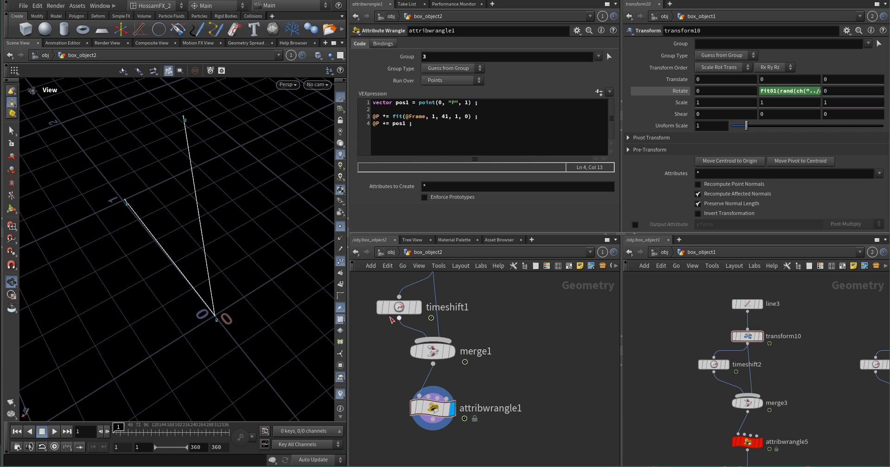
# - Play the animation twice to examine the effect of adding pos1, returning to frame 1 each time
pyautogui.click(56, 432)
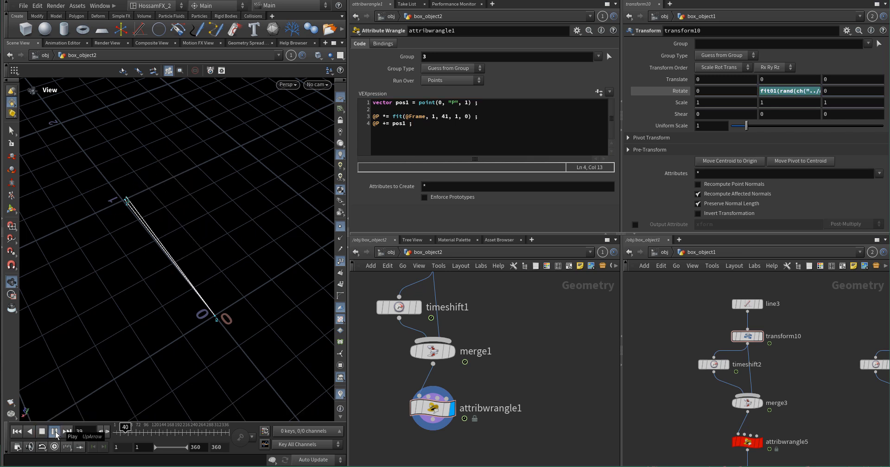
pyautogui.click(41, 432)
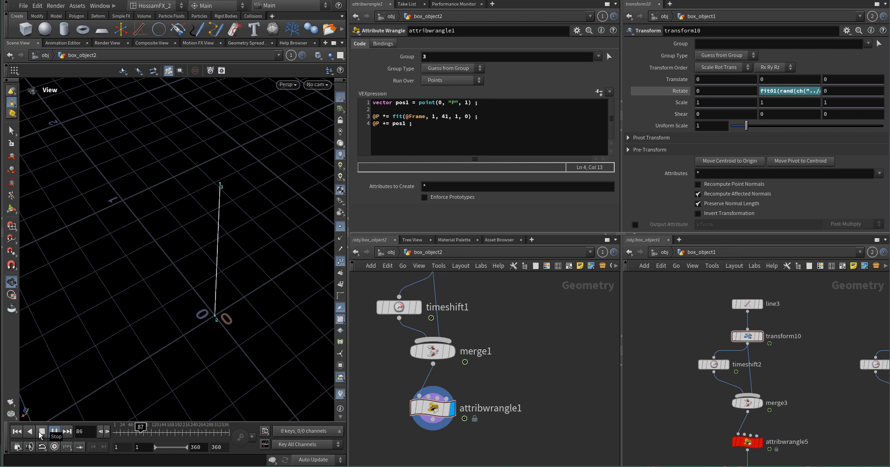
pyautogui.click(21, 432)
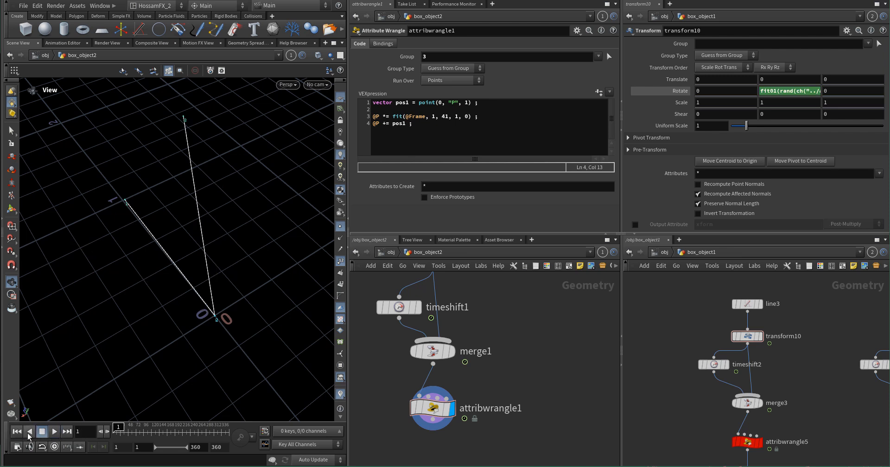
pyautogui.click(52, 432)
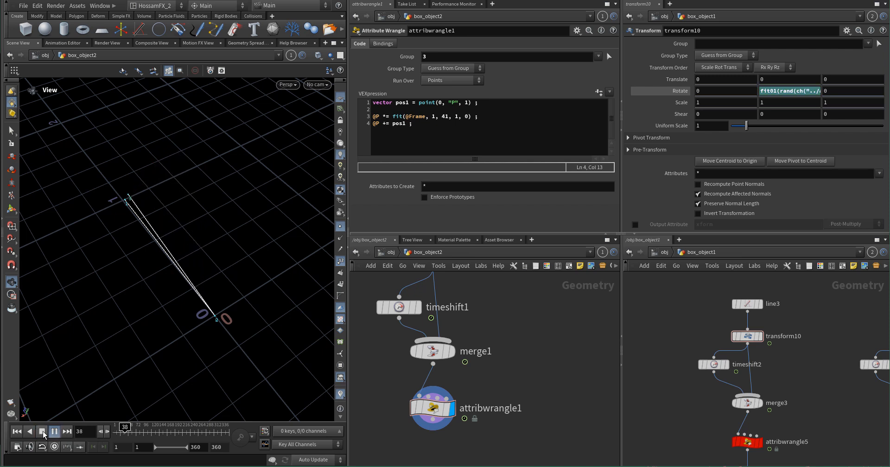
pyautogui.click(42, 431)
pyautogui.click(17, 431)
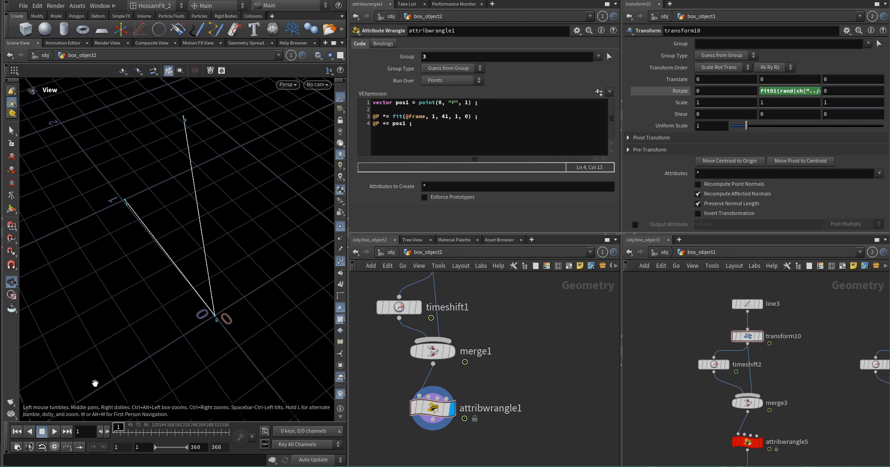
pyautogui.click(393, 125)
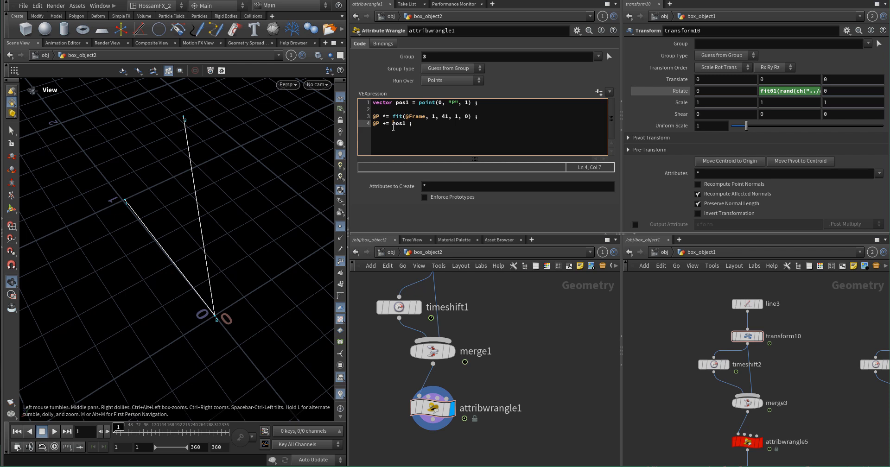
pyautogui.click(384, 124)
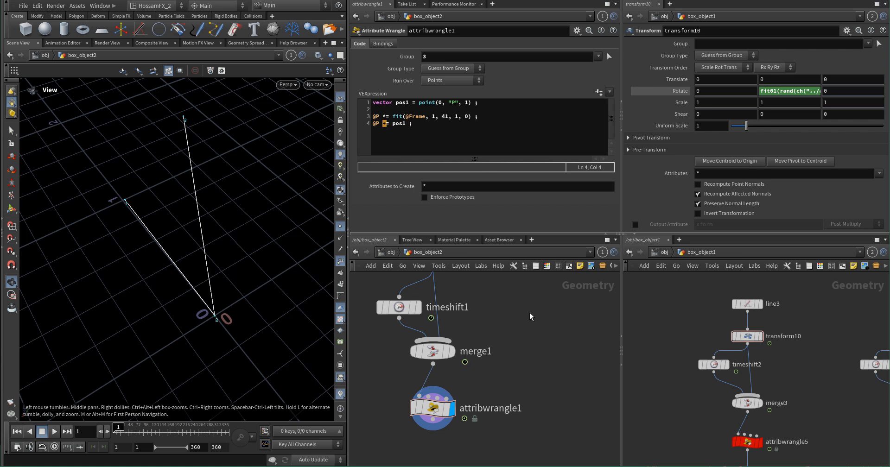
pyautogui.click(392, 116)
pyautogui.moveTo(392, 116); pyautogui.dragTo(469, 116)
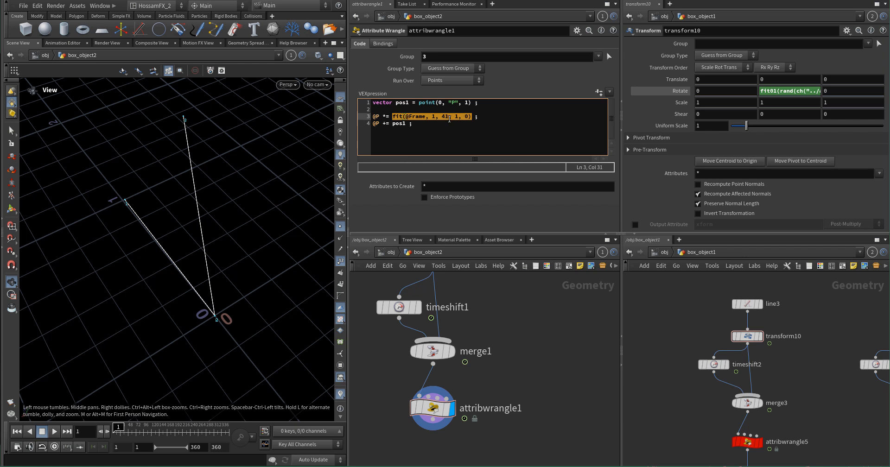
pyautogui.click(393, 123)
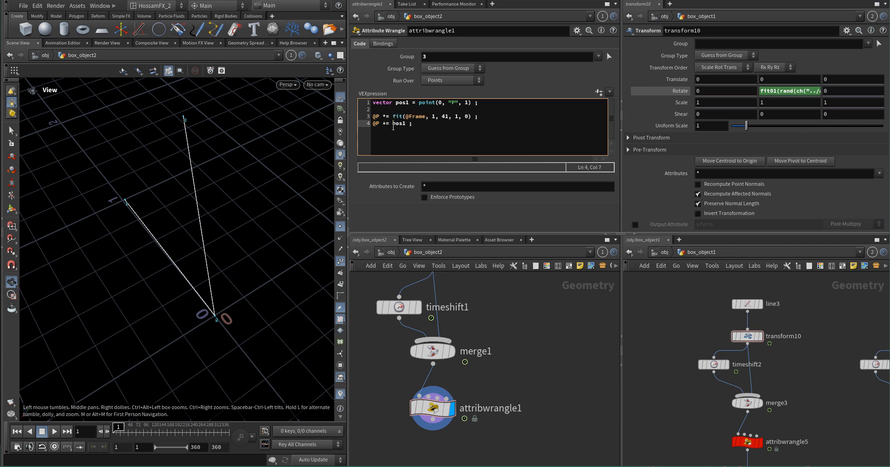
pyautogui.write('*')
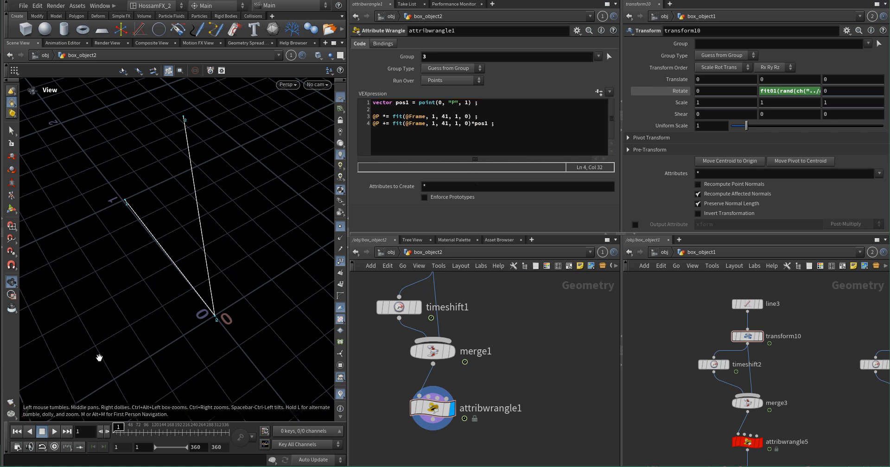
# - Play the animation with both fit expressions active and bring the timeline back to frame 1
pyautogui.click(55, 432)
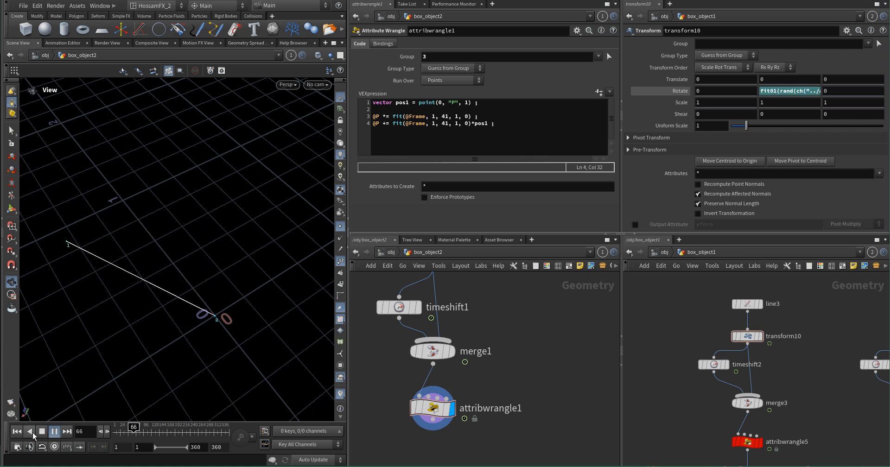
pyautogui.click(33, 431)
pyautogui.click(42, 431)
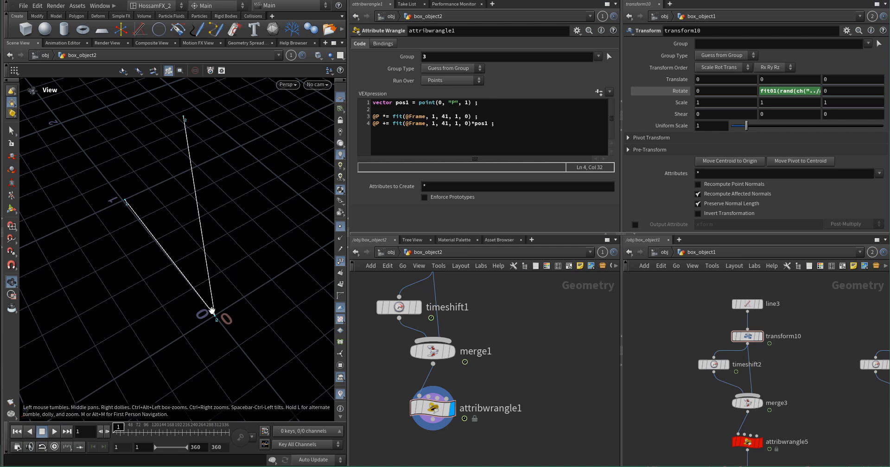
# - Set the output range of the fit function in line 4 to 0, 1 and apply the code
pyautogui.doubleClick(456, 124)
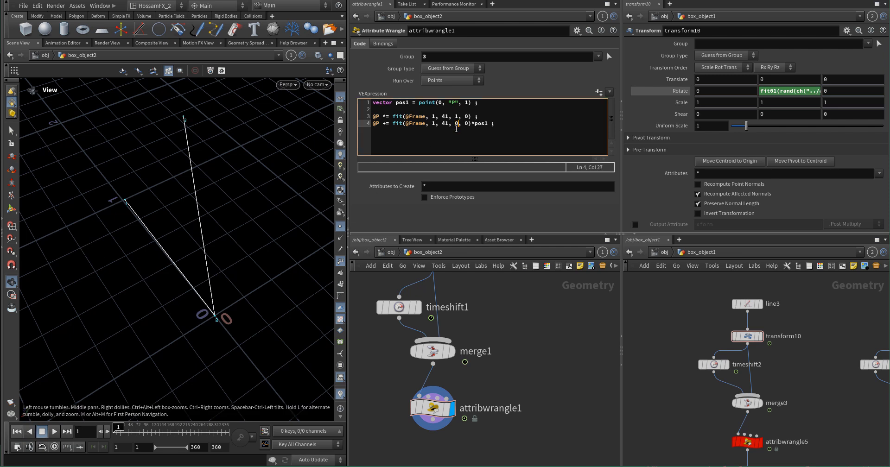
pyautogui.click(468, 124)
pyautogui.press('BackSpace')
pyautogui.write('1')
pyautogui.click(490, 312)
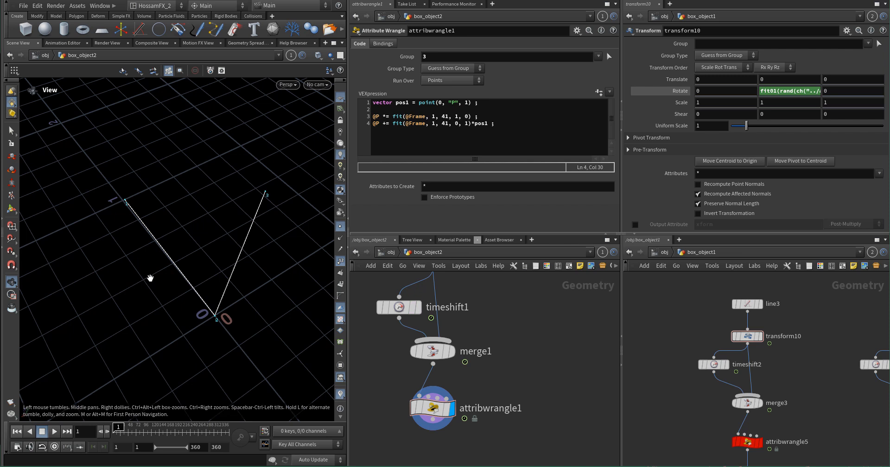
# - Compare the displayed results of merge1 and attribwrangle1, and play the blend from frame 1 in two different views
pyautogui.click(450, 343)
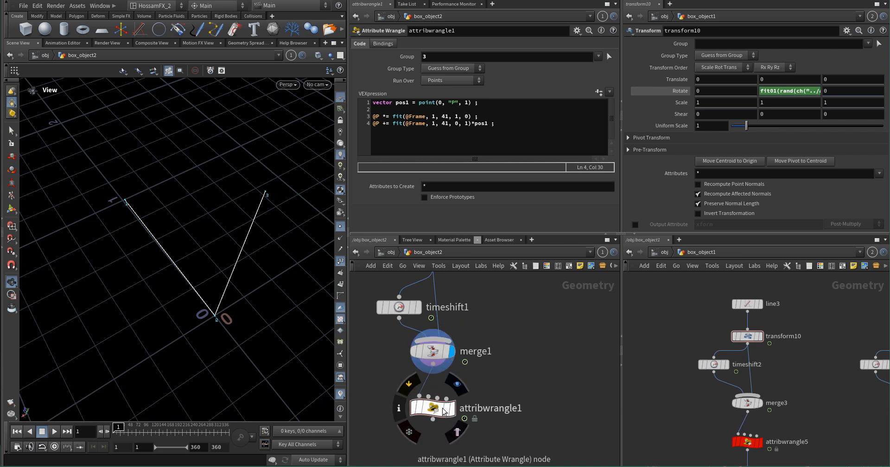
pyautogui.click(458, 387)
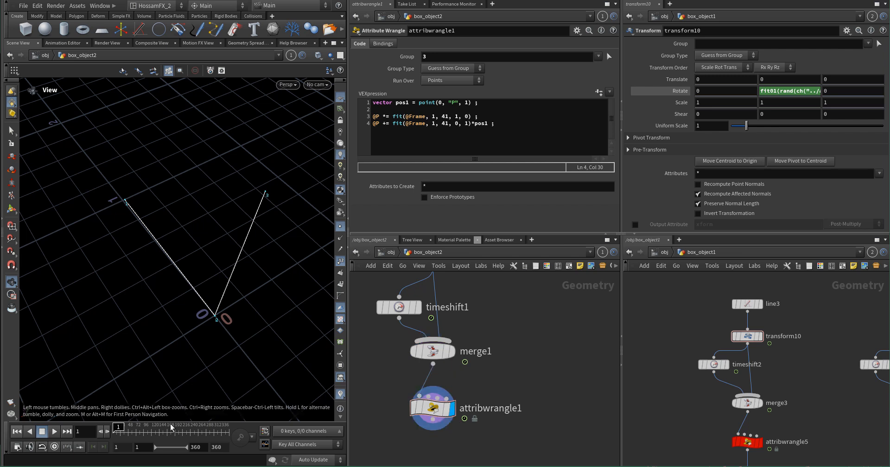
pyautogui.click(50, 432)
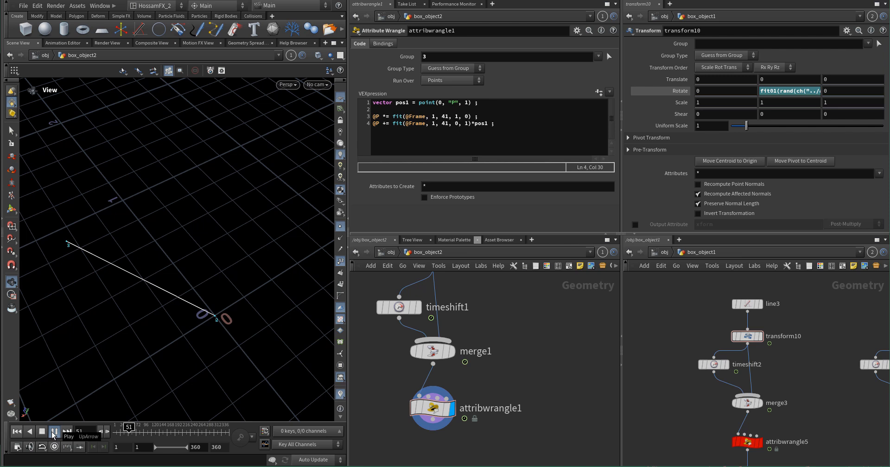
pyautogui.click(37, 435)
pyautogui.click(17, 432)
pyautogui.moveTo(204, 284); pyautogui.dragTo(187, 316)
pyautogui.click(55, 432)
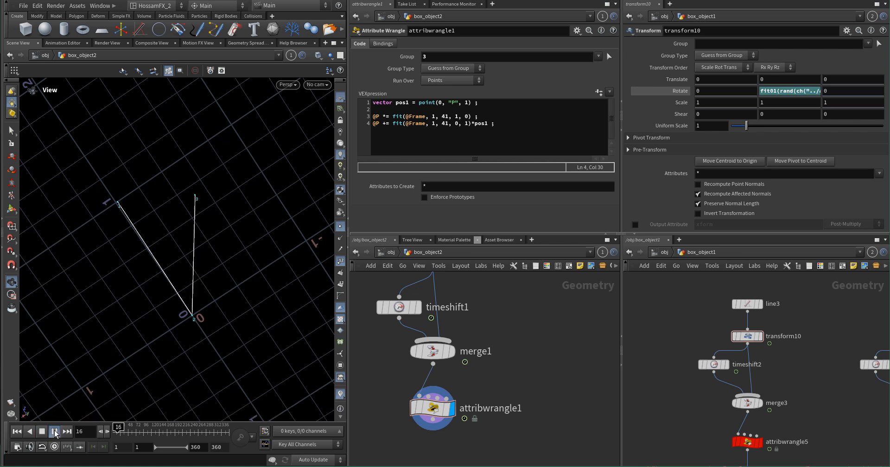
pyautogui.click(43, 432)
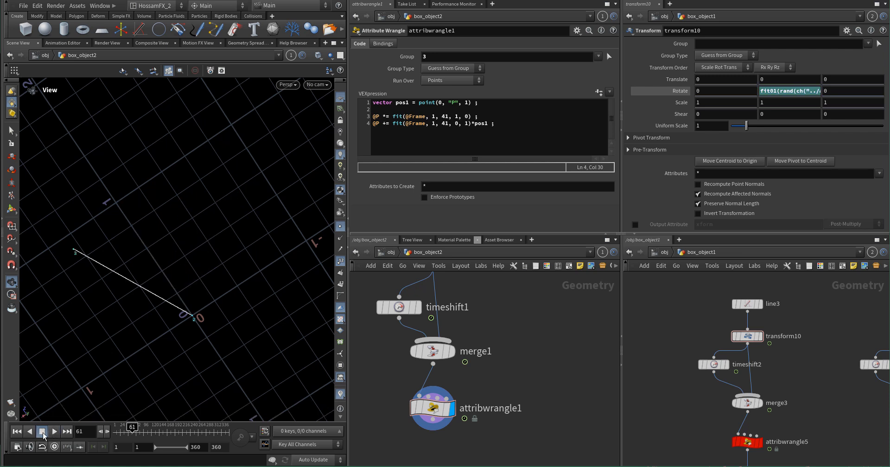
pyautogui.click(17, 432)
# - Add a fifth line, @P = normalize(@P) ;, to attribwrangle1 and apply the code
pyautogui.click(497, 125)
pyautogui.press('Return')
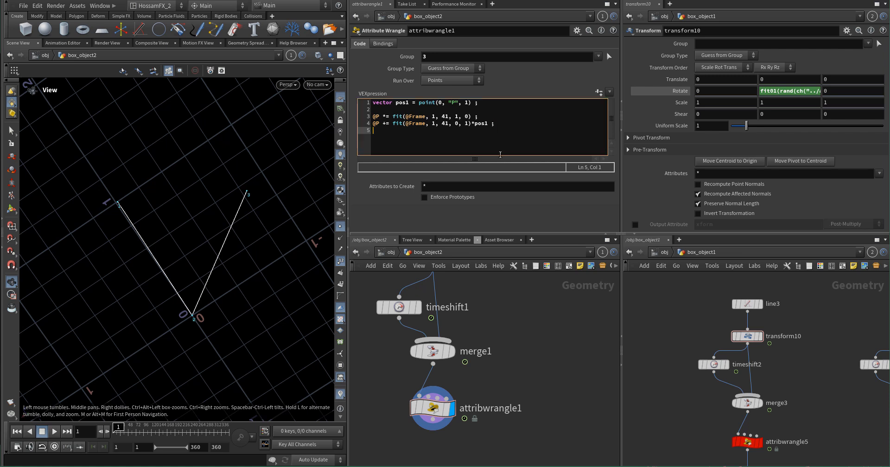
pyautogui.write('@P = nor')
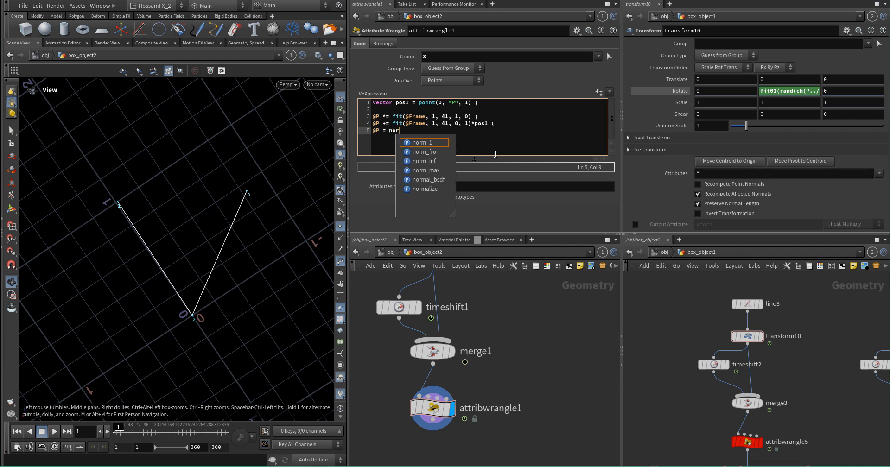
pyautogui.write('m')
pyautogui.click(423, 189)
pyautogui.press('Return')
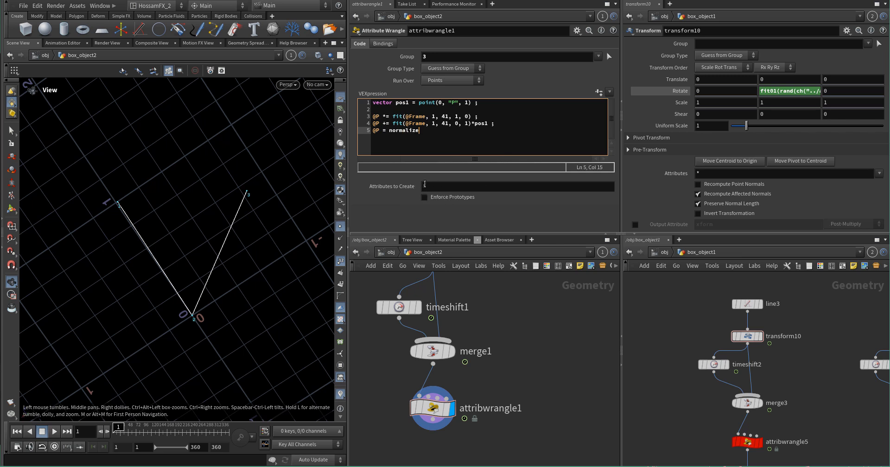
pyautogui.write('(')
pyautogui.write(') ;')
pyautogui.press('Left')
pyautogui.press('Left')
pyautogui.press('Left')
pyautogui.write('@P')
# - Play the normalized line's rotation twice, examining its length from another viewing angle, and return to frame 1
pyautogui.press('Up')
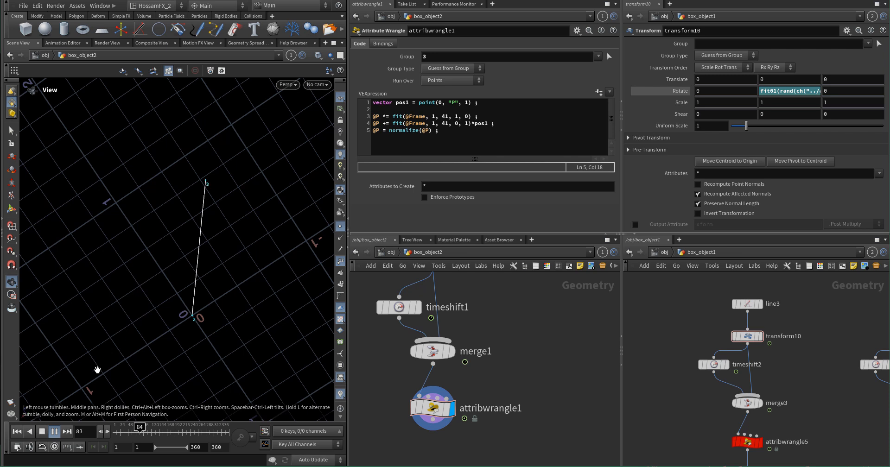
pyautogui.click(37, 433)
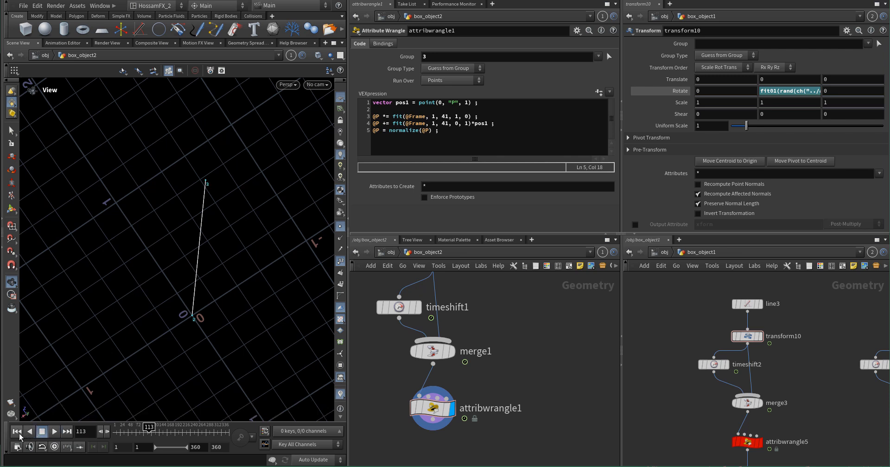
pyautogui.click(17, 432)
pyautogui.moveTo(156, 330); pyautogui.dragTo(241, 253)
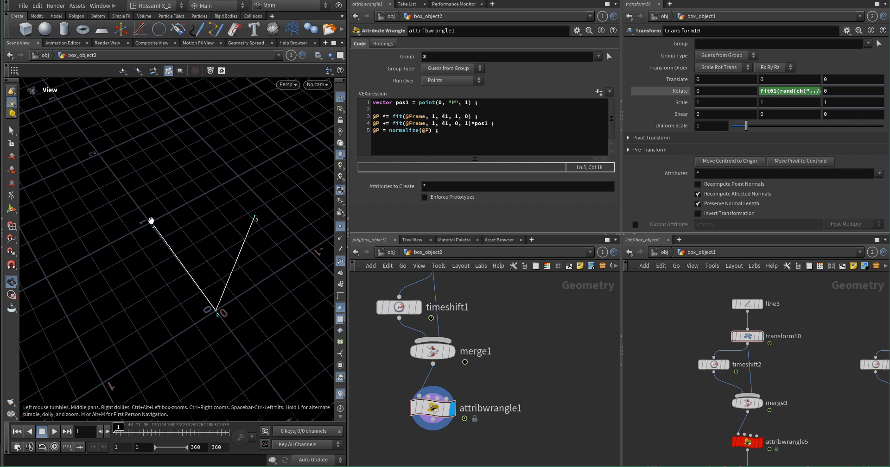
pyautogui.click(54, 432)
pyautogui.click(42, 432)
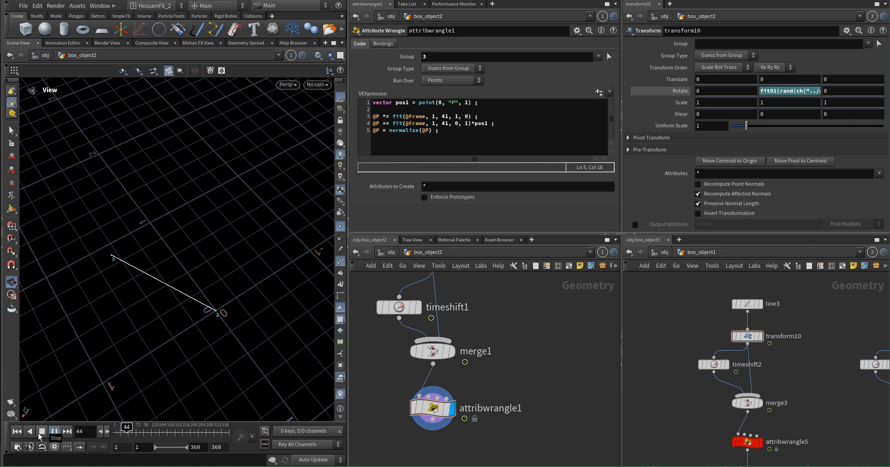
pyautogui.click(15, 433)
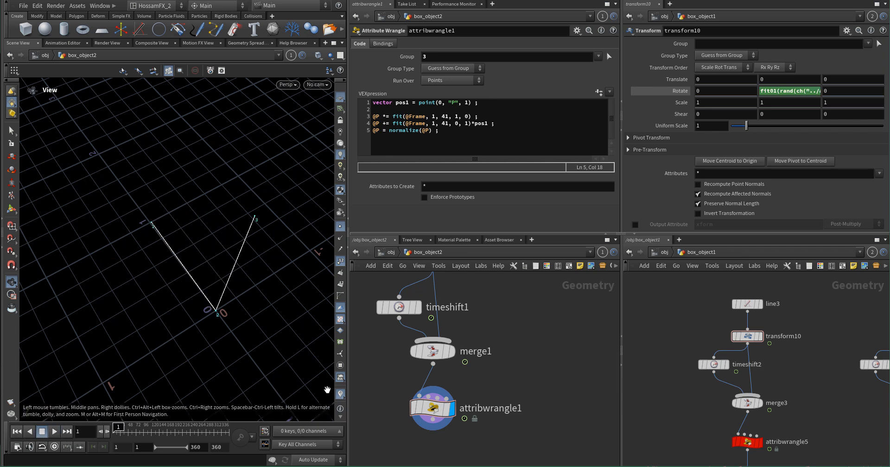
# - Display merge1's result, play its animation, and return to frame 1
pyautogui.click(451, 352)
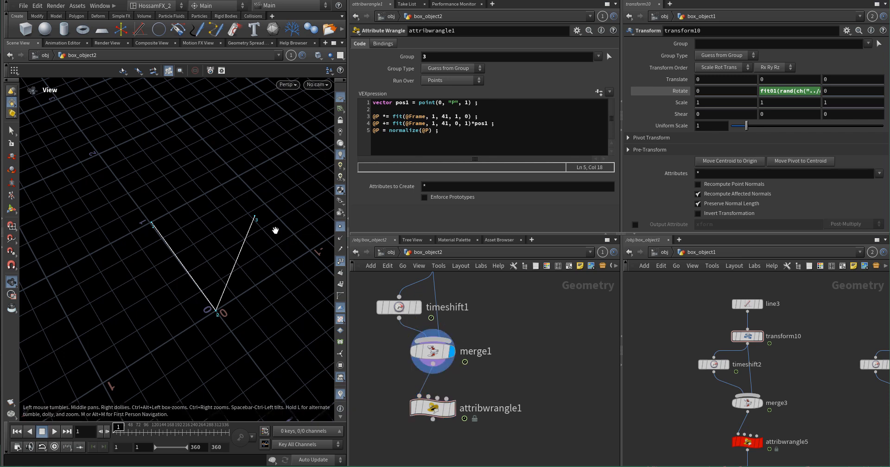
pyautogui.click(55, 432)
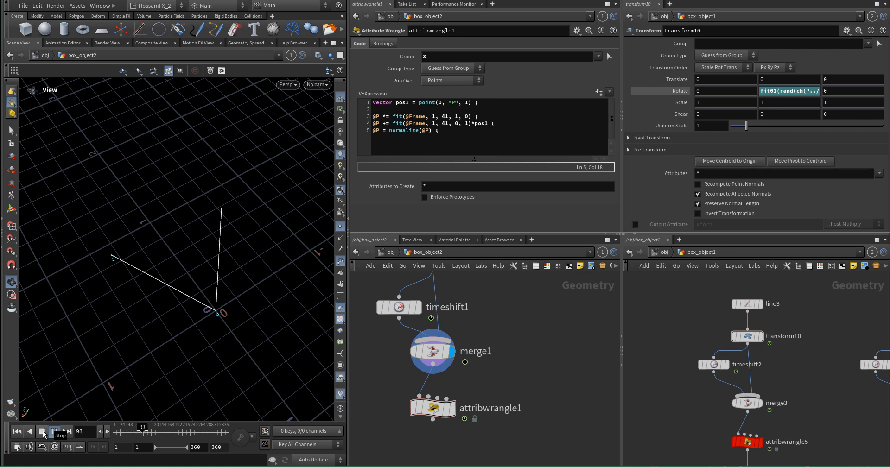
pyautogui.click(41, 430)
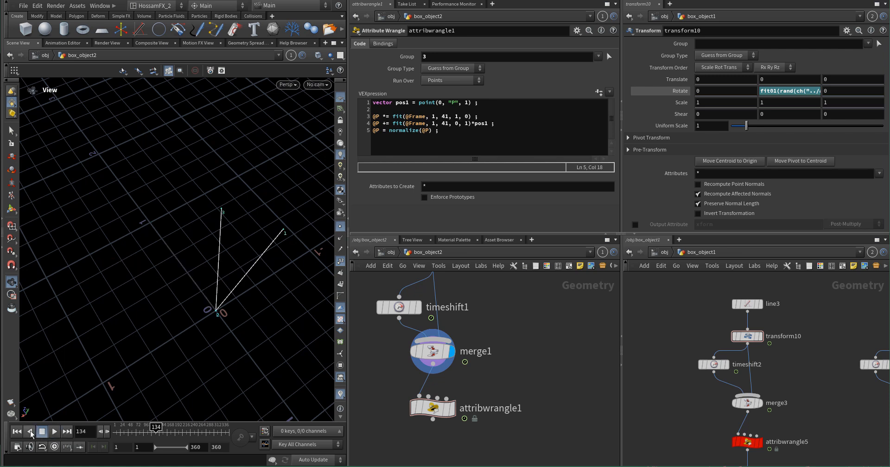
pyautogui.click(17, 431)
pyautogui.moveTo(460, 410)
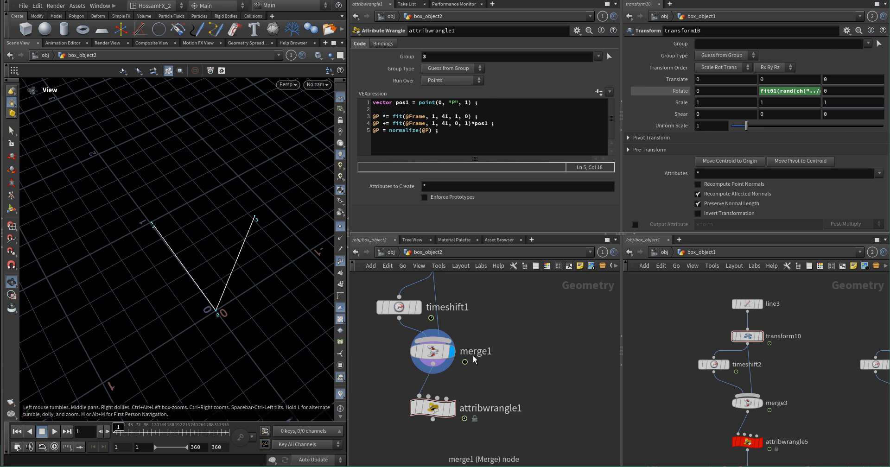
pyautogui.moveTo(474, 376); pyautogui.dragTo(476, 381, button='middle')
pyautogui.moveTo(465, 394); pyautogui.dragTo(407, 432)
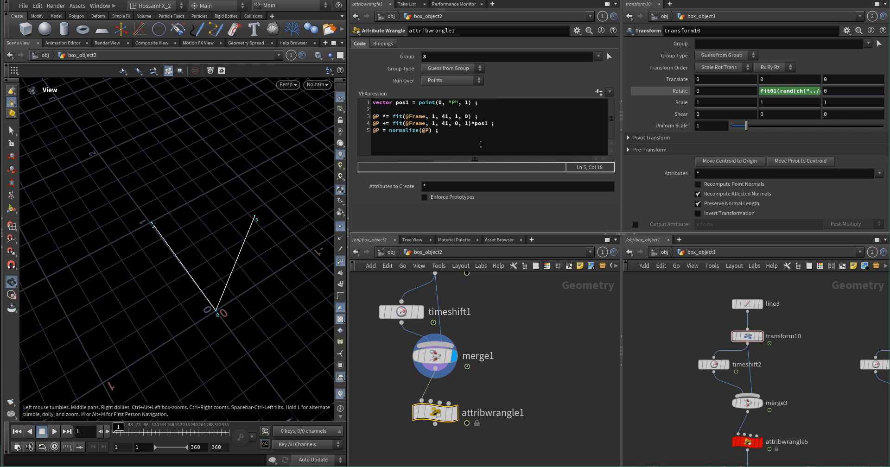
pyautogui.click(448, 137)
pyautogui.press('Return')
pyautogui.press('Return')
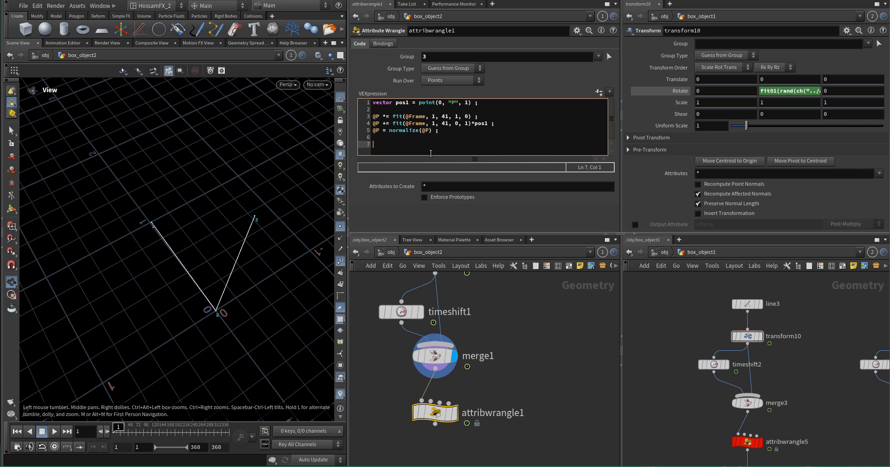
pyautogui.write('@test = chi')
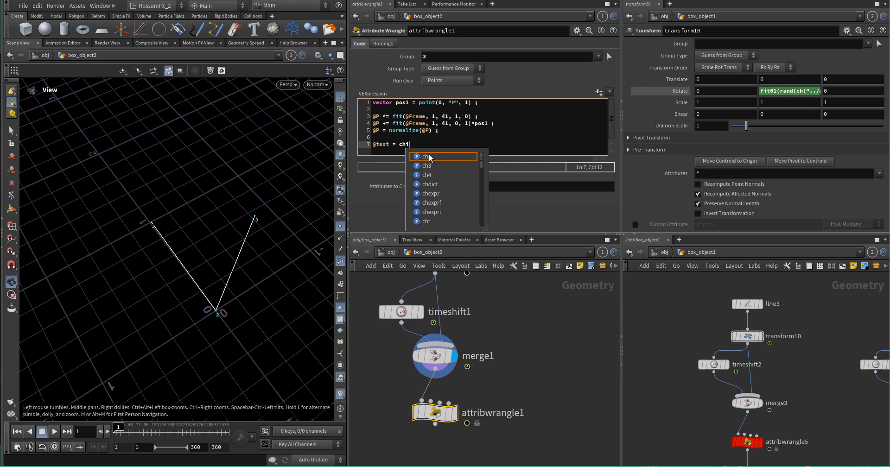
pyautogui.write('() ;')
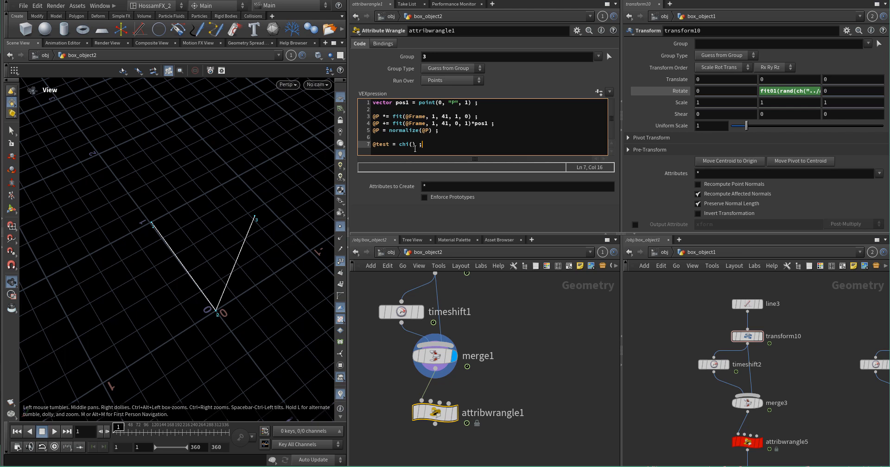
pyautogui.click(415, 149)
pyautogui.write('Interval')
pyautogui.click(600, 92)
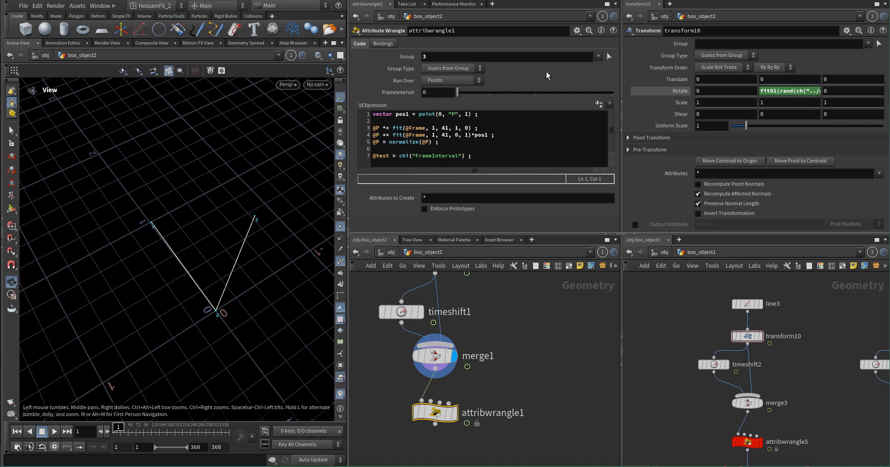
# - In attribwrangle1's parameter interface, give FrameInterval a locked minimum of 10 and a new maximum, and set the parameter to 32
pyautogui.click(576, 31)
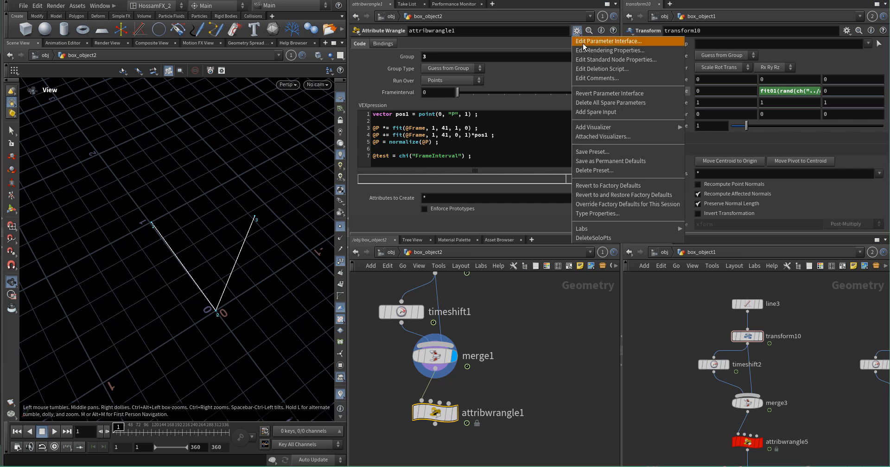
pyautogui.click(583, 42)
pyautogui.click(335, 129)
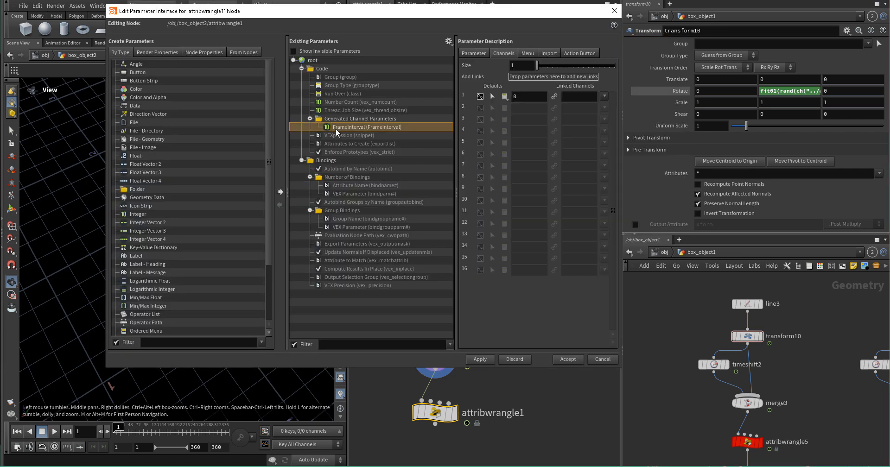
pyautogui.click(519, 97)
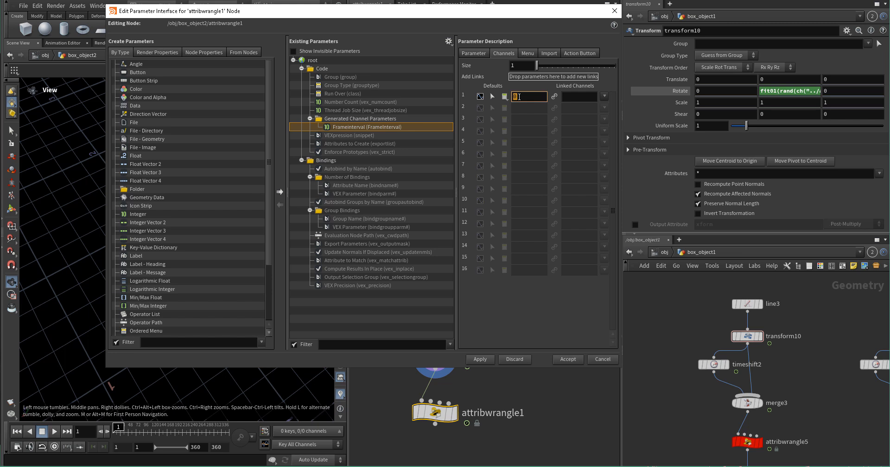
pyautogui.click(477, 54)
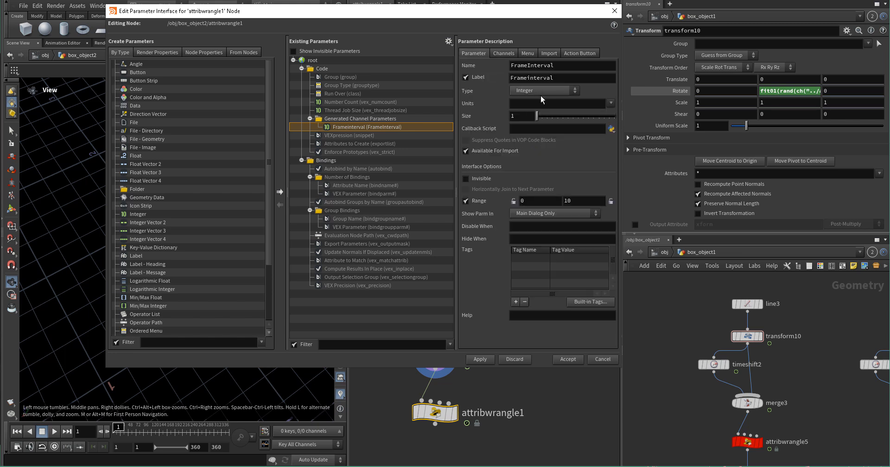
pyautogui.click(520, 202)
pyautogui.write('1')
pyautogui.click(513, 201)
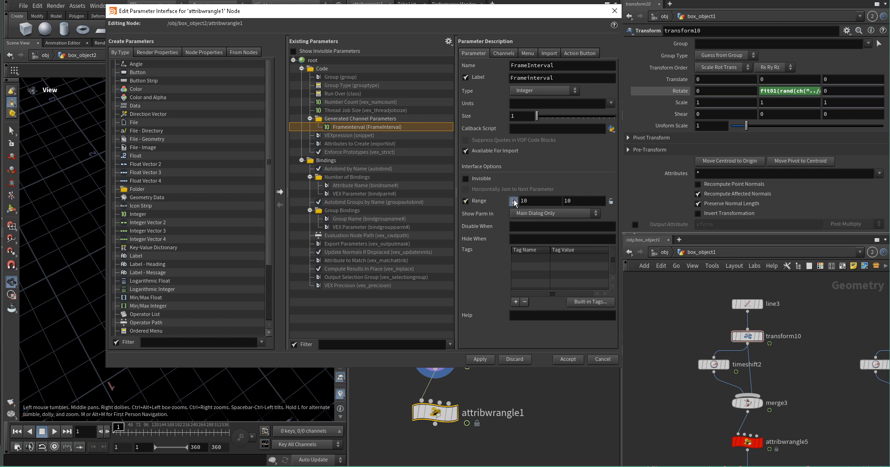
pyautogui.click(578, 202)
pyautogui.click(569, 361)
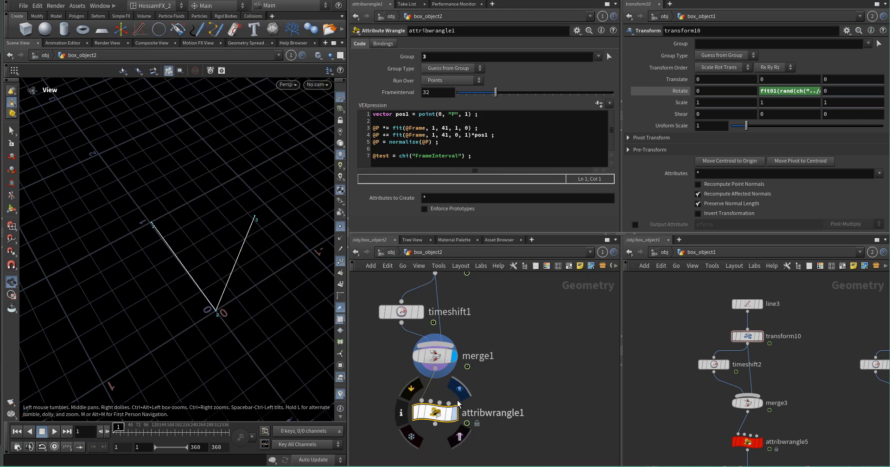
# - Display attribwrangle1's result, play the blended line's rotation, and return to frame 1
pyautogui.scroll(-2, 487, 387)
pyautogui.moveTo(487, 385); pyautogui.dragTo(485, 341, button='middle')
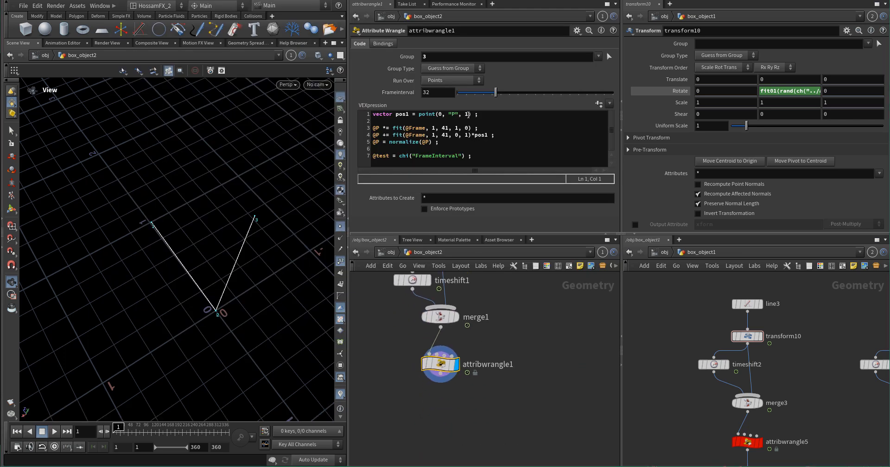
pyautogui.click(56, 431)
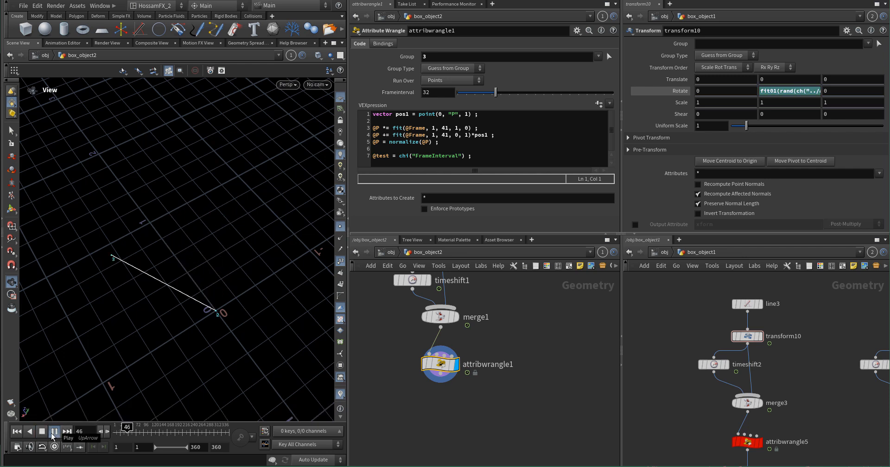
pyautogui.click(41, 433)
pyautogui.click(20, 431)
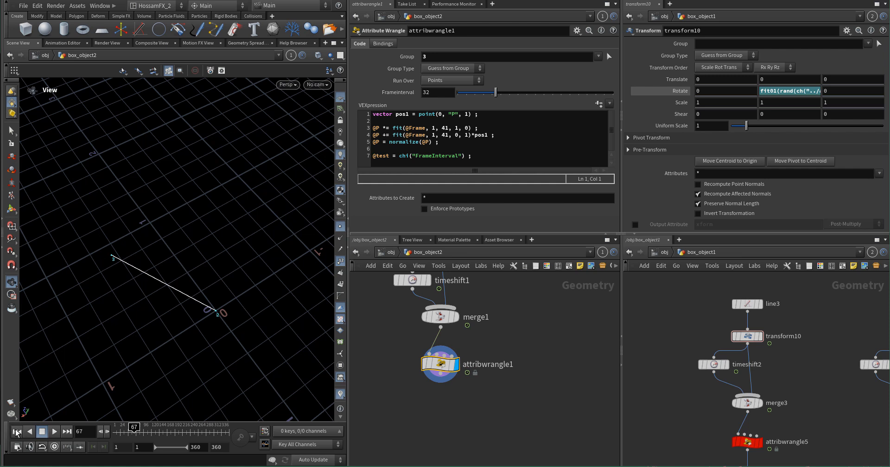
pyautogui.rightClick(401, 92)
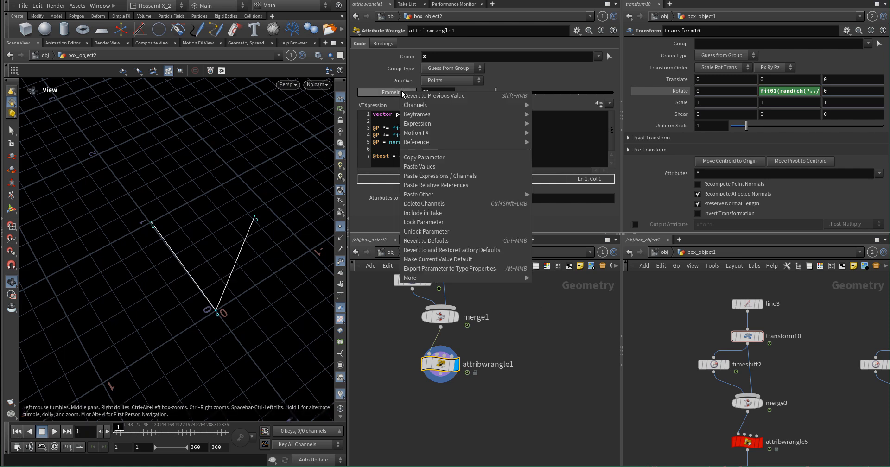
pyautogui.click(422, 185)
pyautogui.hotkey('ctrl', 'z')
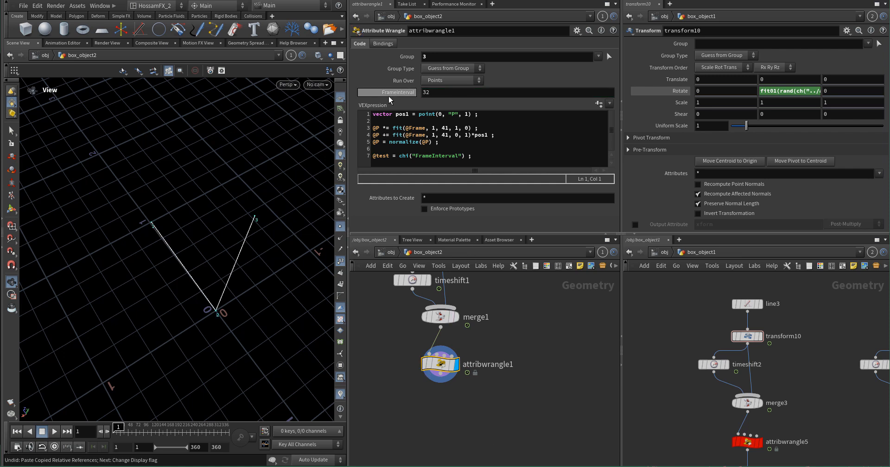
# - Copy the FrameInterval parameter and replace the 40 in timeshift1's Frame expression with its relative reference, ch("../attribwrangle1/FrameInterval")
pyautogui.rightClick(400, 93)
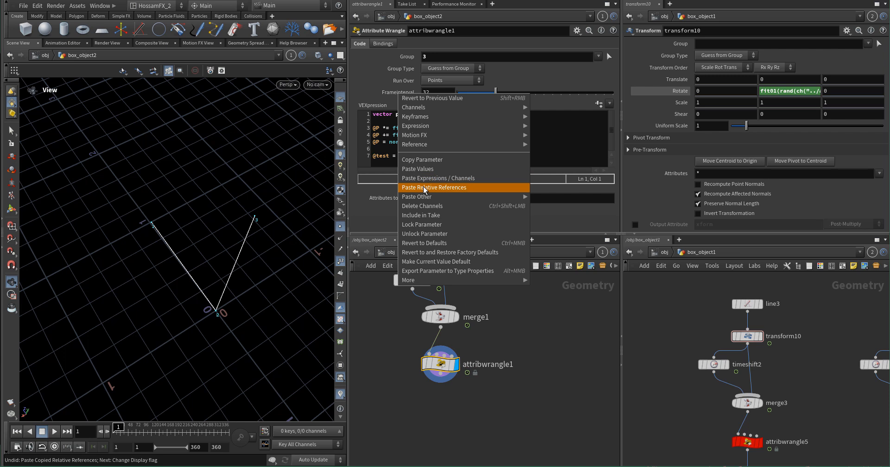
pyautogui.moveTo(398, 318); pyautogui.dragTo(416, 366, button='middle')
pyautogui.moveTo(392, 321); pyautogui.dragTo(429, 338)
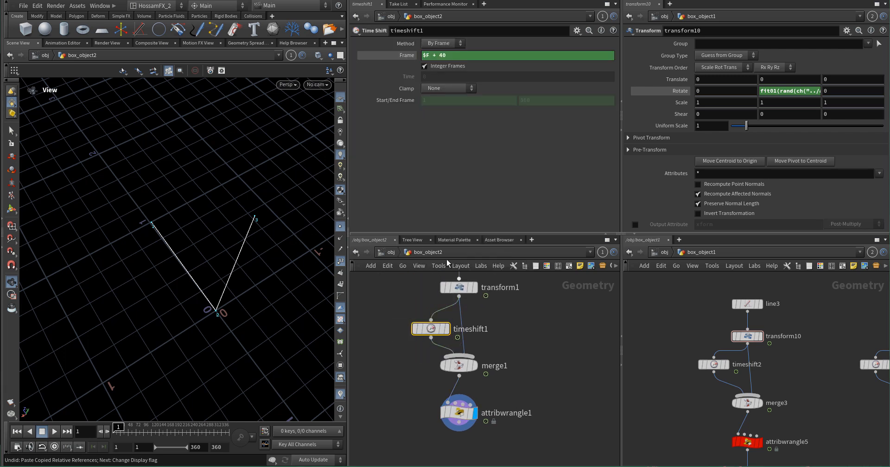
pyautogui.doubleClick(439, 54)
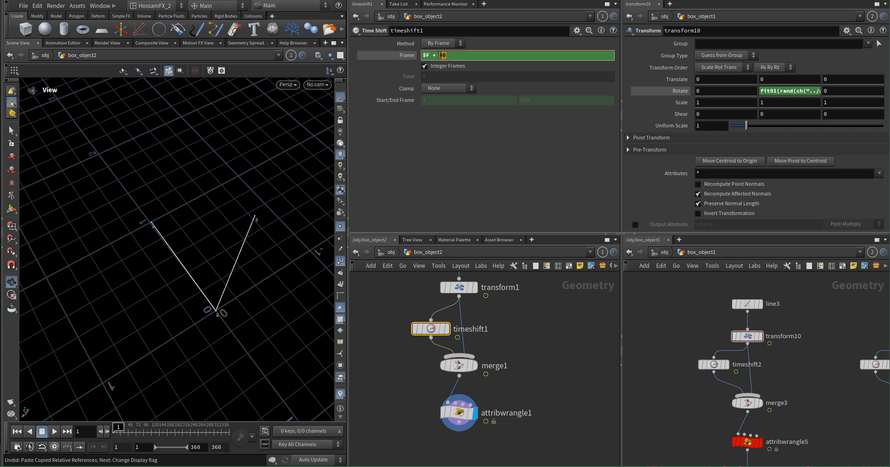
pyautogui.rightClick(443, 55)
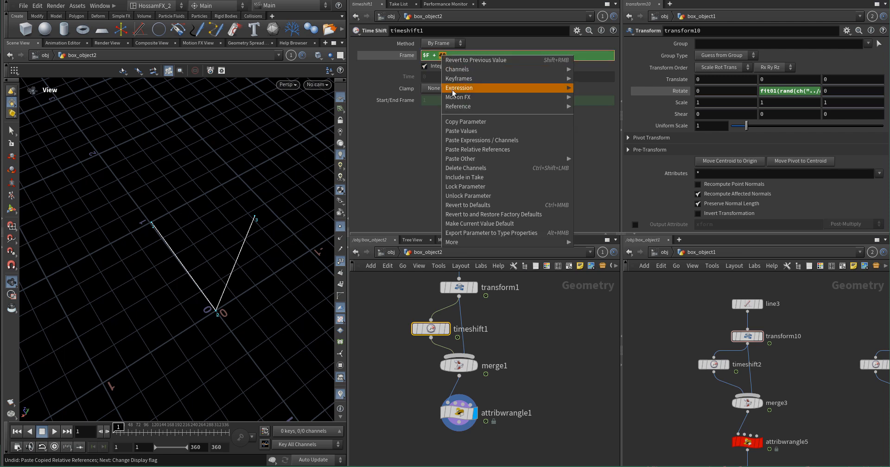
pyautogui.click(454, 149)
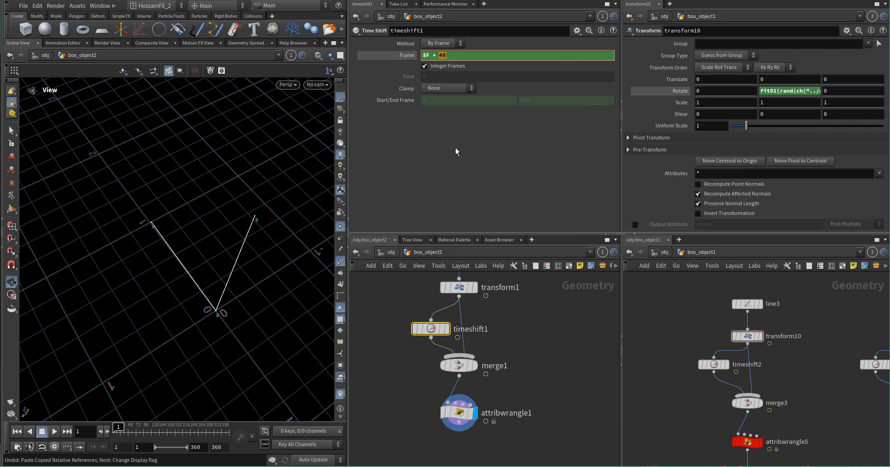
pyautogui.scroll(-3, 518, 333)
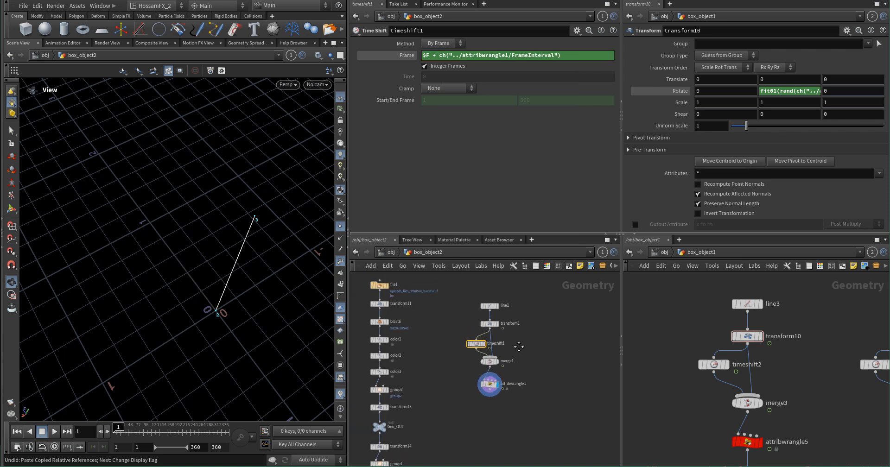
pyautogui.click(410, 56)
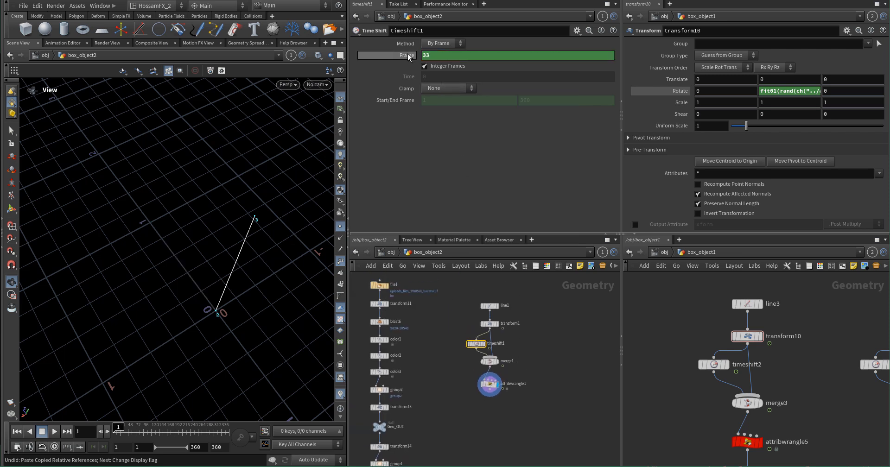
pyautogui.click(408, 55)
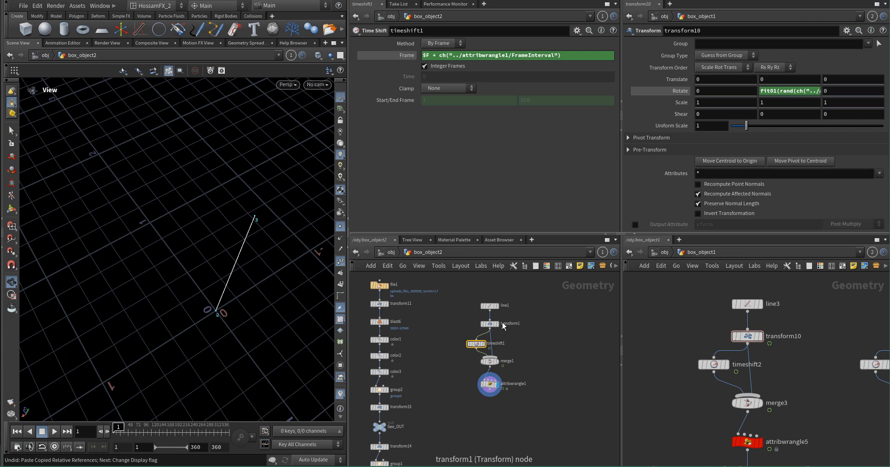
# - In transform1's Rotate Y expression, replace the 0.025 multiplier with (1/ch("../attribwrangle1/FrameInterval")), using the copied parameter's relative reference
pyautogui.scroll(4, 500, 322)
pyautogui.click(471, 329)
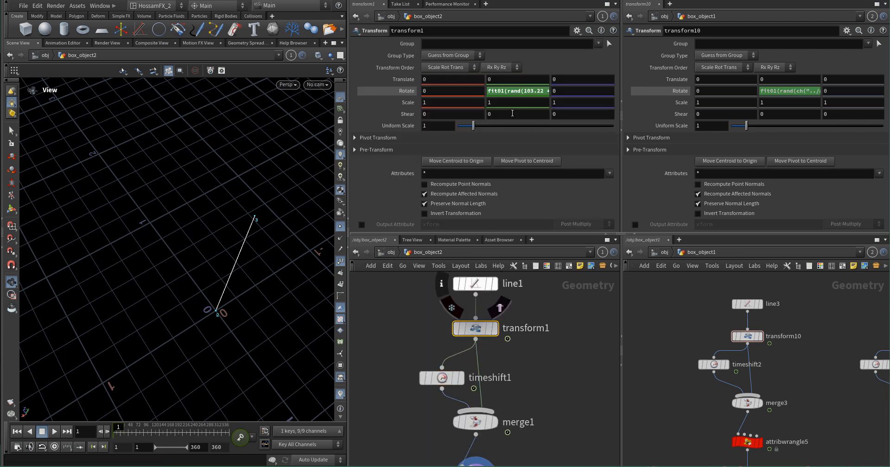
pyautogui.click(517, 92)
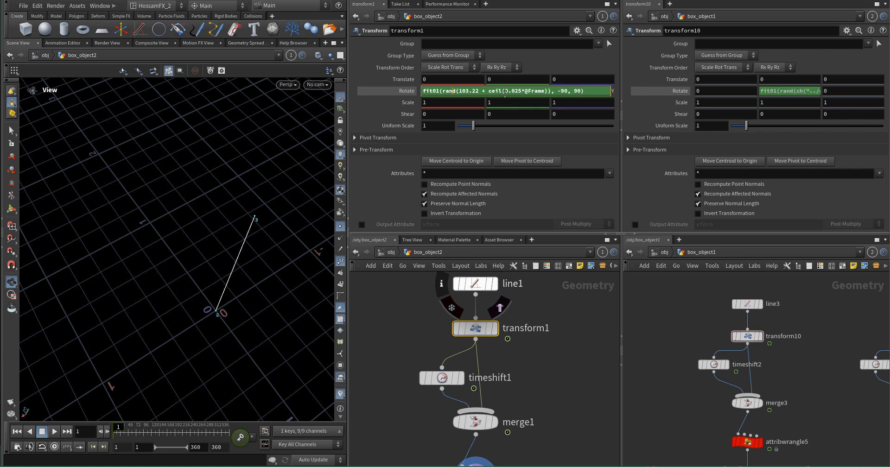
pyautogui.moveTo(521, 92); pyautogui.dragTo(505, 96)
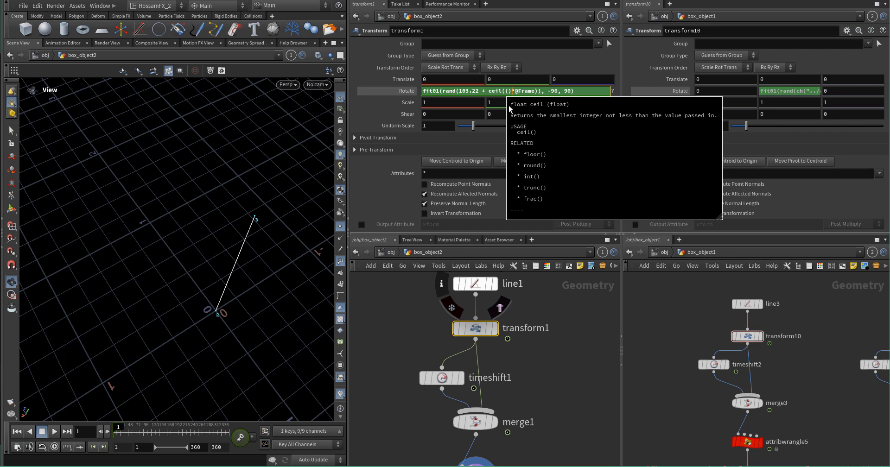
pyautogui.write(')')
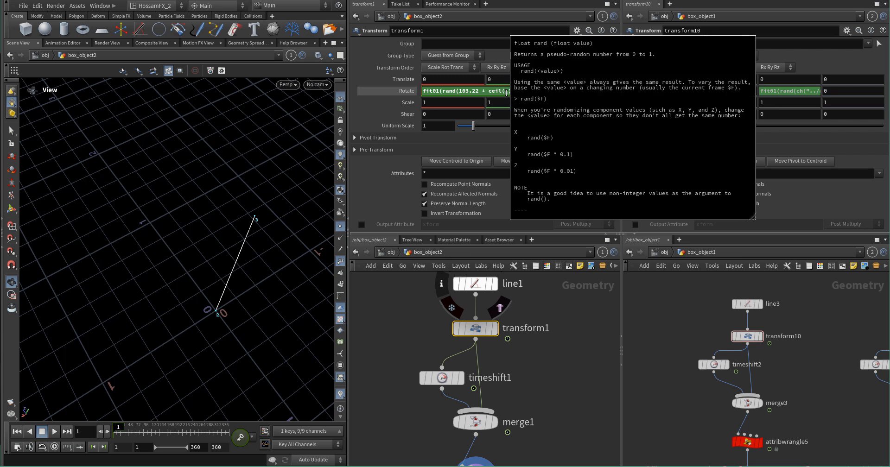
pyautogui.click(509, 91)
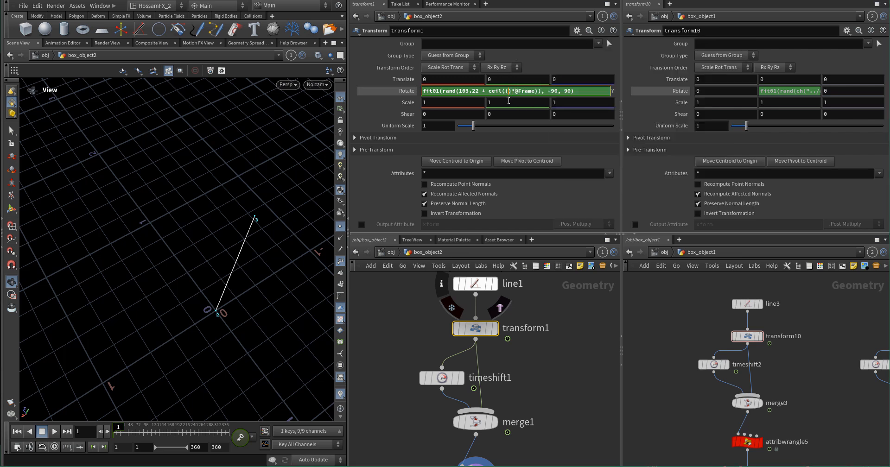
pyautogui.write('1/')
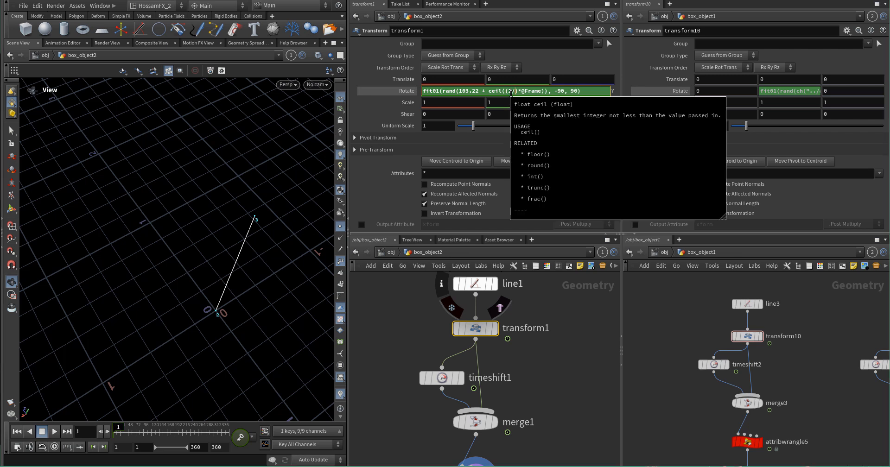
pyautogui.rightClick(513, 92)
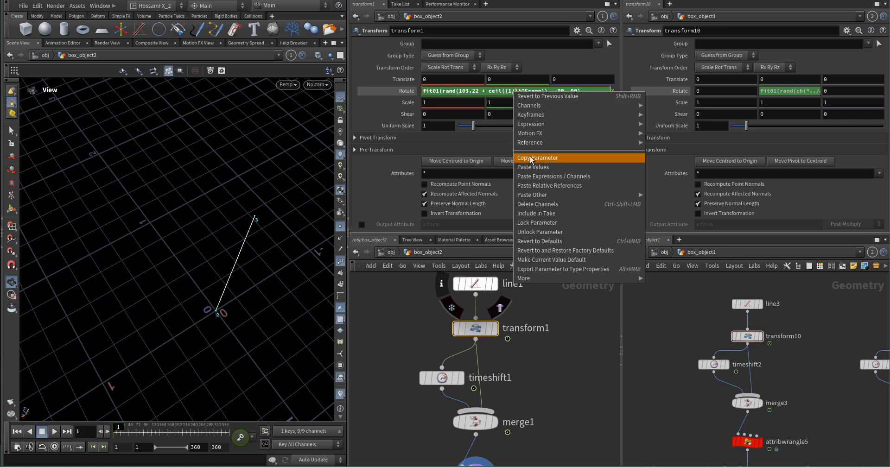
pyautogui.click(537, 185)
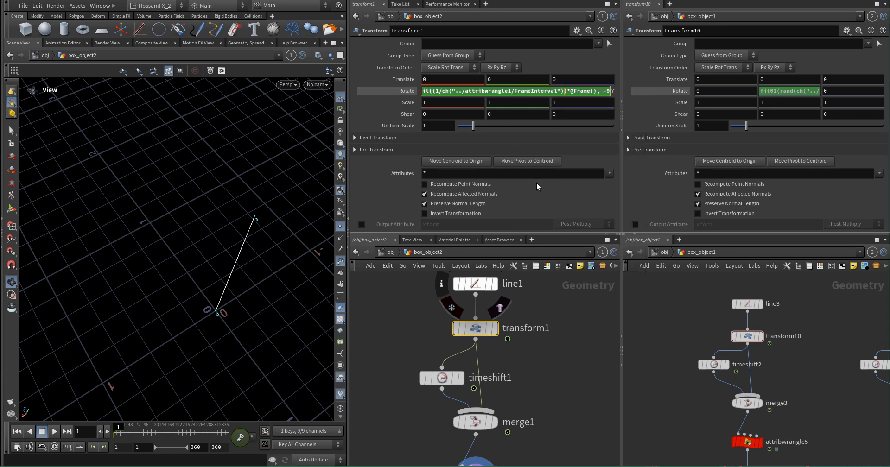
pyautogui.click(554, 307)
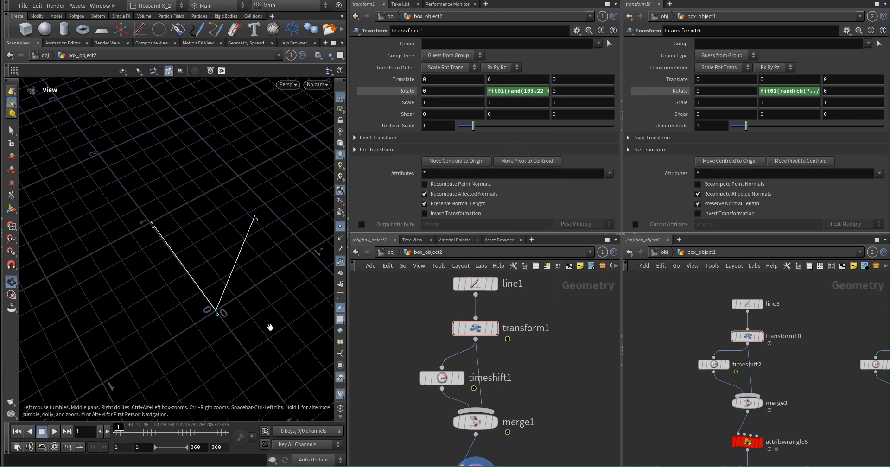
# - Play the line's rotation with the FrameInterval-driven expression, stop it, and return to frame 1
pyautogui.click(54, 432)
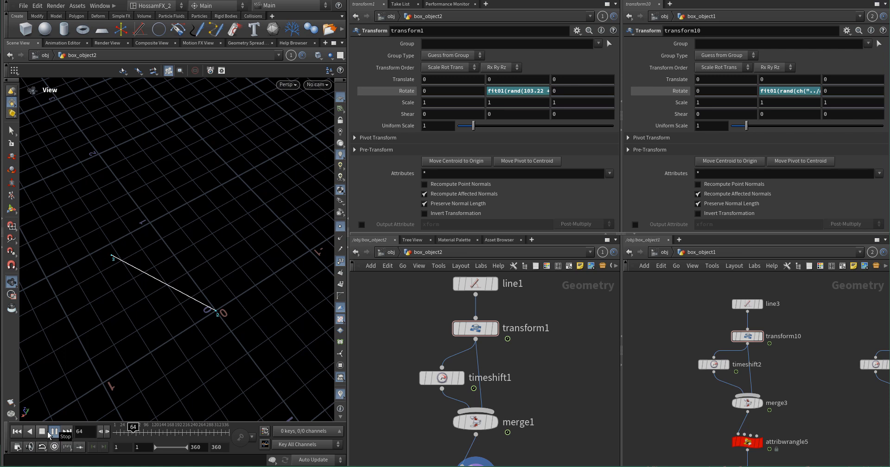
pyautogui.click(45, 432)
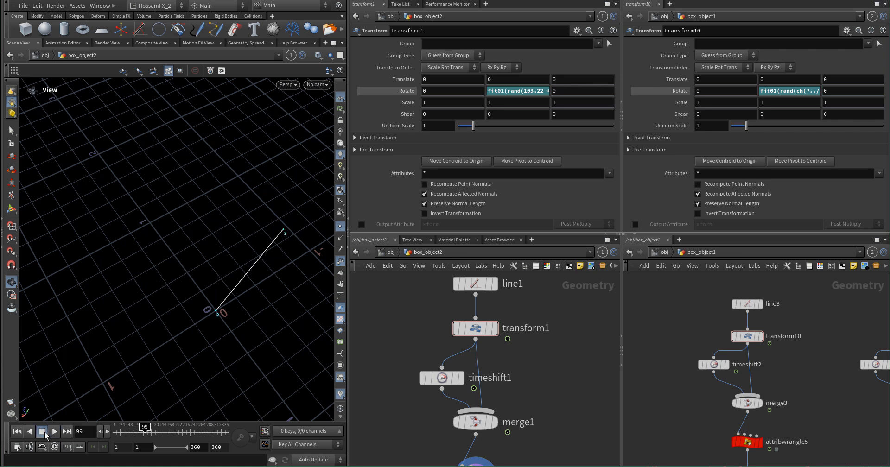
pyautogui.click(16, 431)
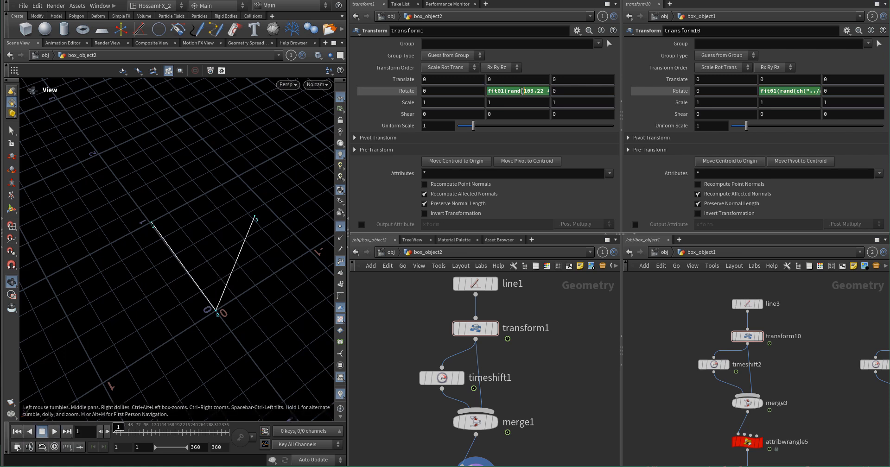
pyautogui.click(522, 91)
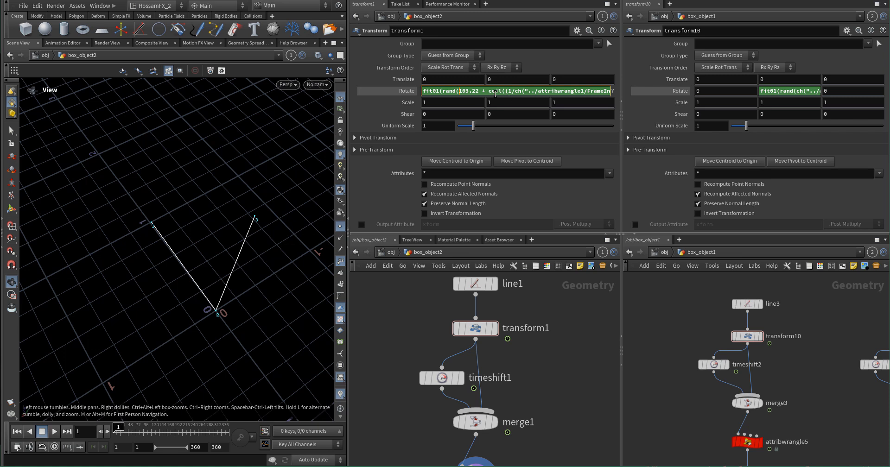
pyautogui.hotkey('alt', 'e')
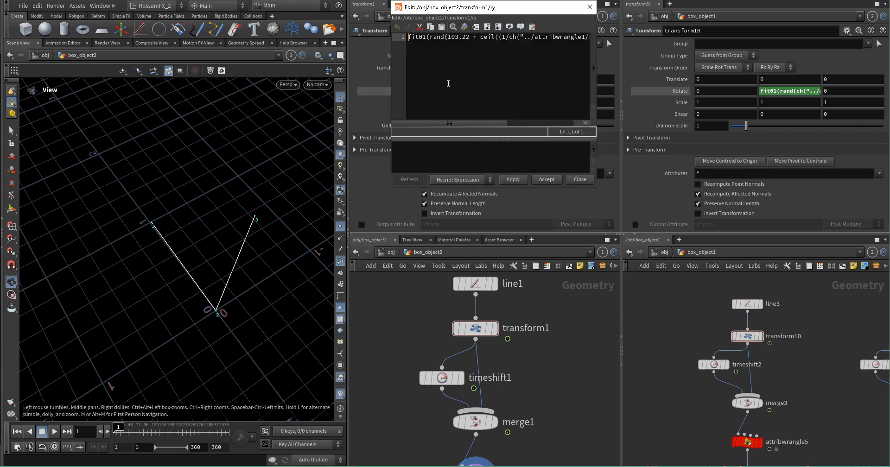
pyautogui.moveTo(391, 110); pyautogui.dragTo(155, 111)
pyautogui.moveTo(310, 13); pyautogui.dragTo(348, 52)
pyautogui.click(271, 80)
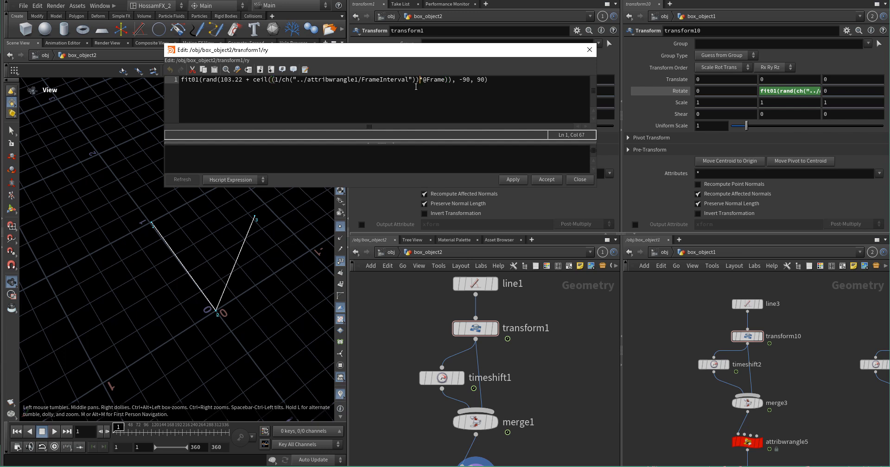
pyautogui.click(416, 84)
pyautogui.click(449, 81)
pyautogui.write(')')
pyautogui.press('Left')
pyautogui.click(416, 80)
pyautogui.click(543, 180)
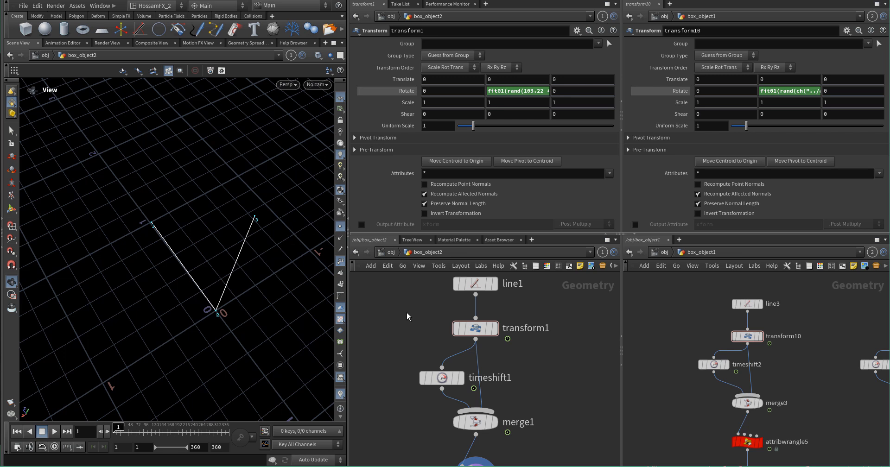
# - Play attribwrangle1's blended line from the start again and rewind to frame 1
pyautogui.scroll(-2, 414, 349)
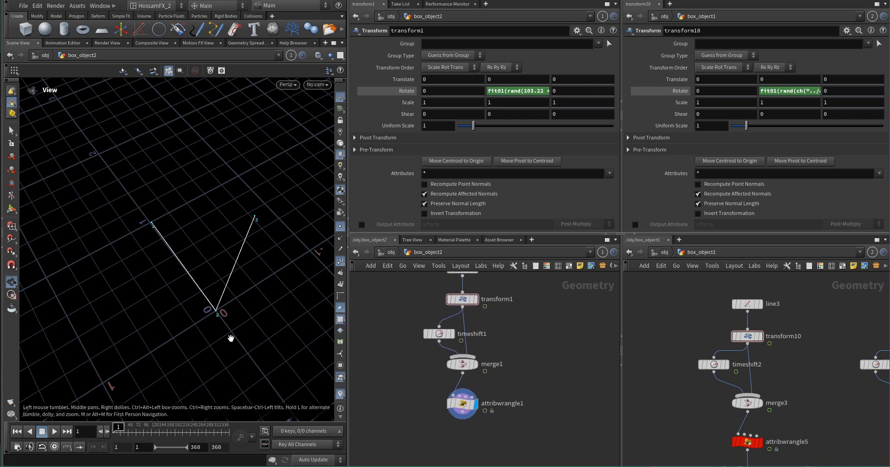
pyautogui.press('Up')
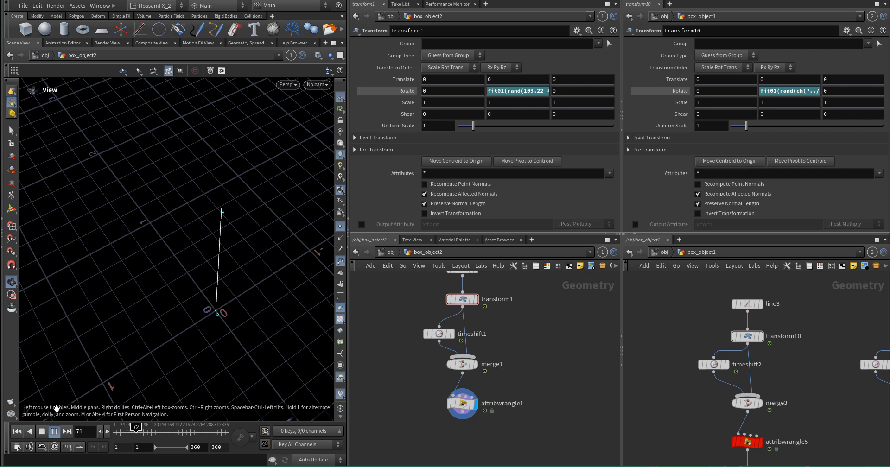
pyautogui.click(54, 431)
pyautogui.click(18, 433)
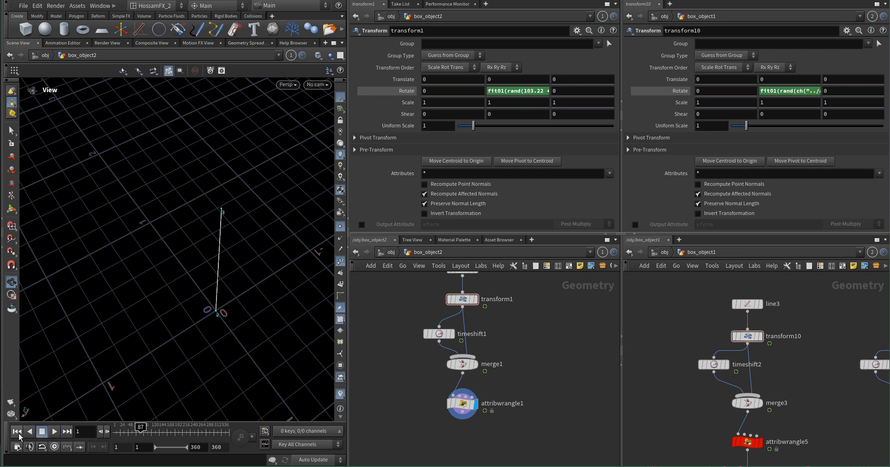
# - Display transform1's result and play its unblended random rotation
pyautogui.moveTo(458, 301)
pyautogui.scroll(2, 458, 301)
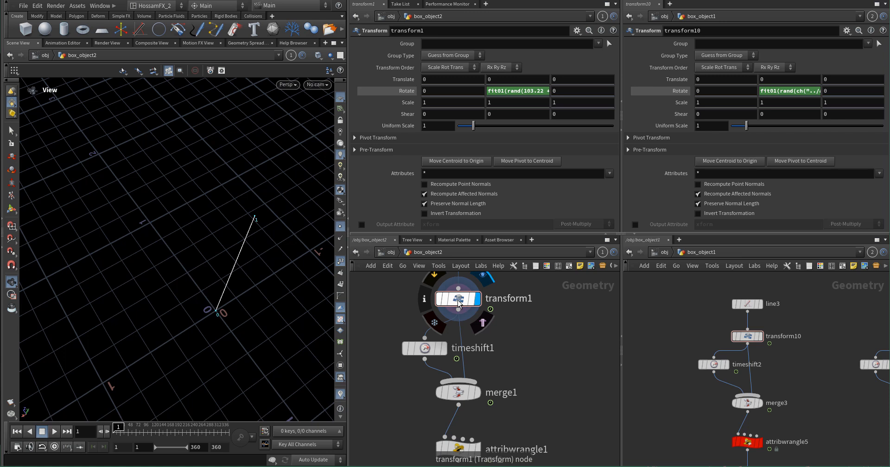
pyautogui.click(458, 301)
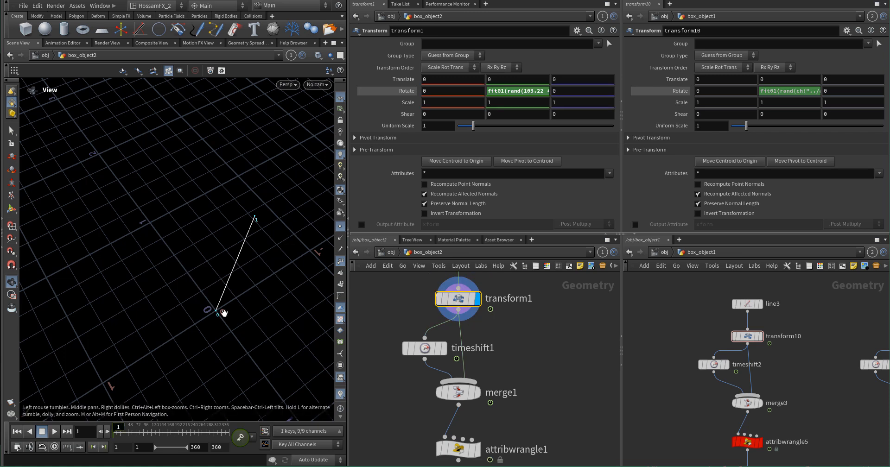
pyautogui.click(54, 432)
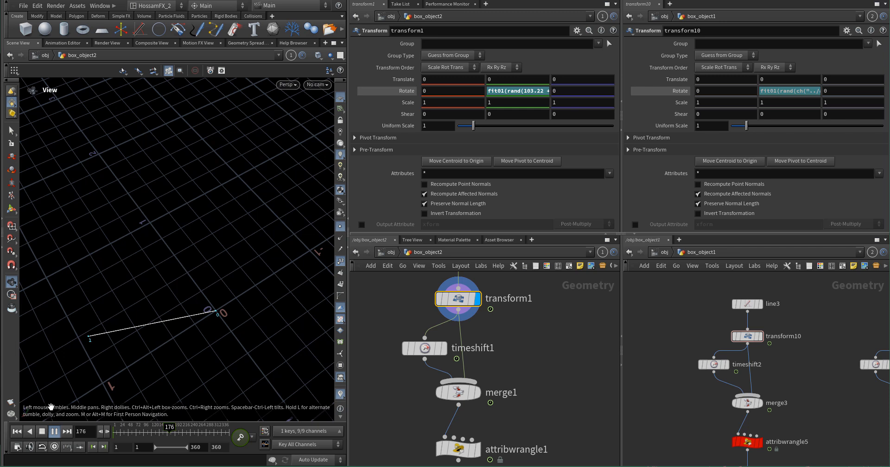
# - Stop playback and check the rotated line at frame 32 and the following frame
pyautogui.click(41, 432)
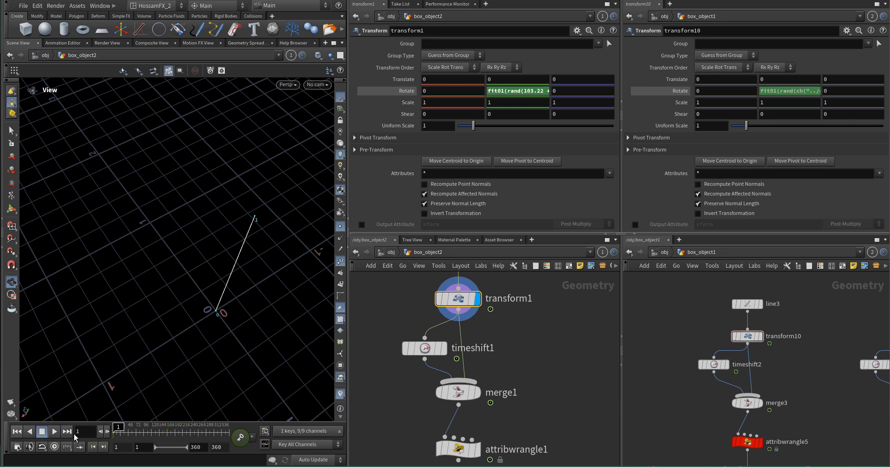
pyautogui.write('32')
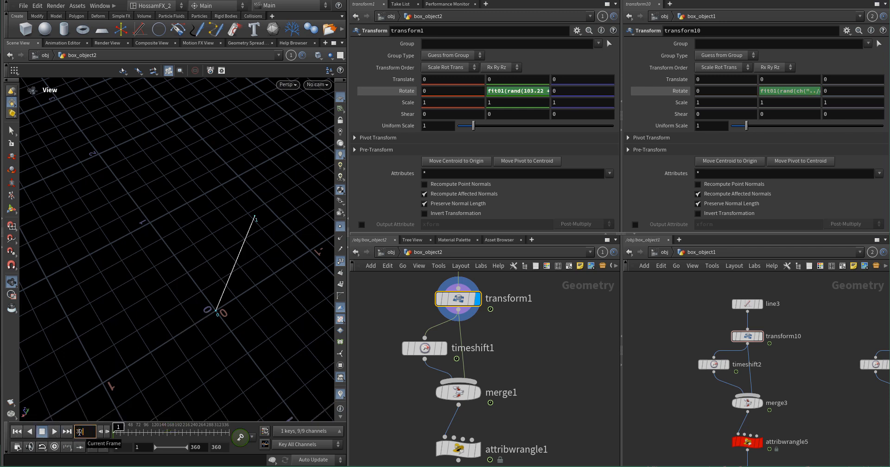
pyautogui.press('Return')
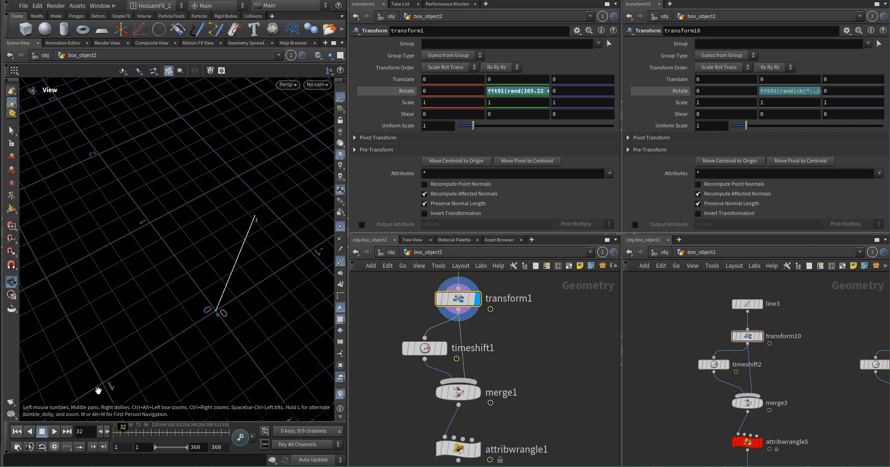
pyautogui.click(106, 434)
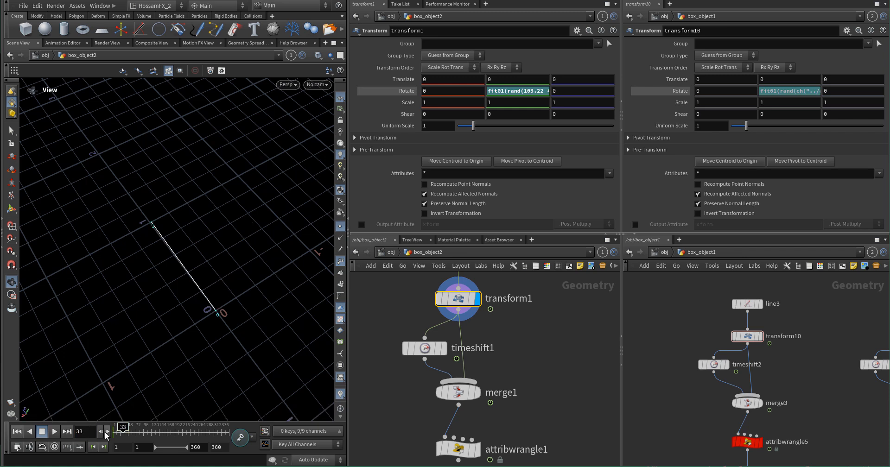
# - Inspect the line at frame 65 and one frame earlier, and return to the first frame
pyautogui.click(85, 432)
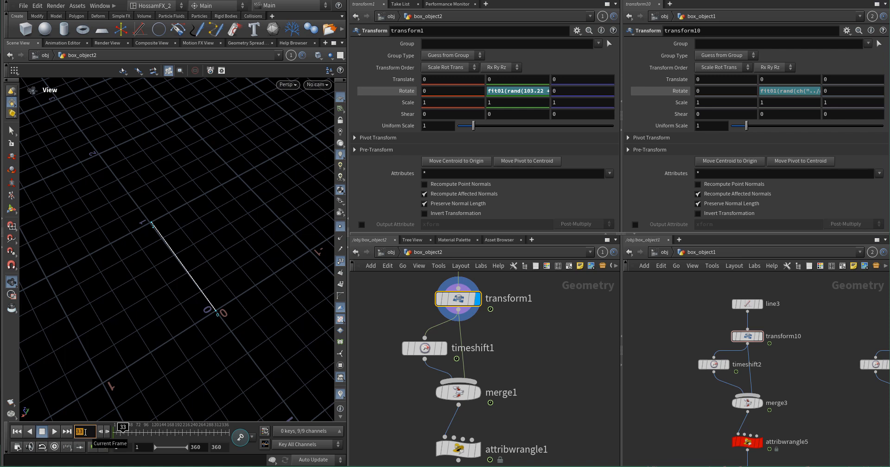
pyautogui.write('65')
pyautogui.press('Return')
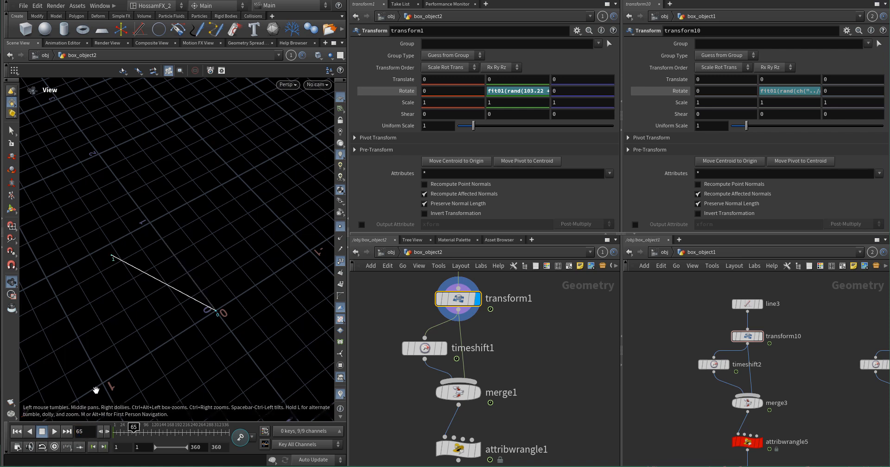
pyautogui.click(99, 432)
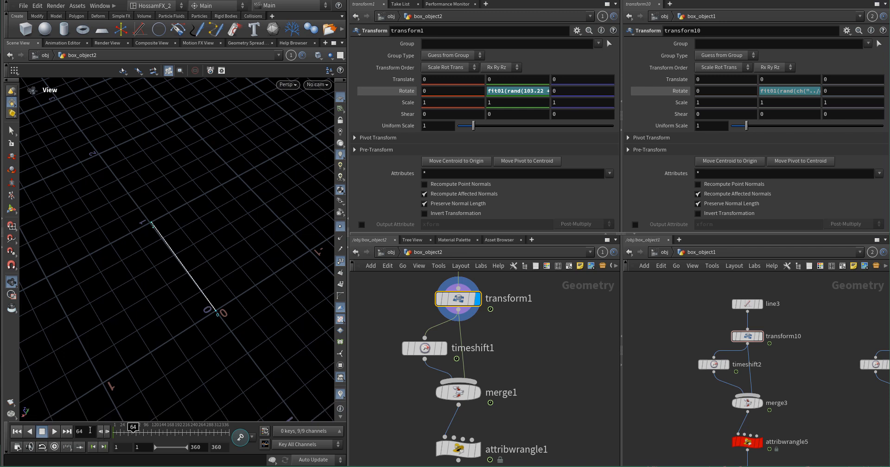
pyautogui.click(18, 432)
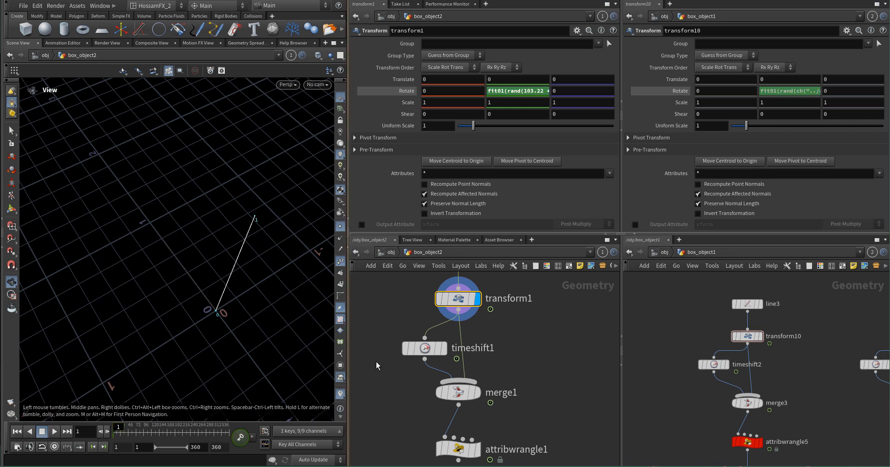
# - Display the timeshift1 node's output and show its Frame expression
pyautogui.click(443, 348)
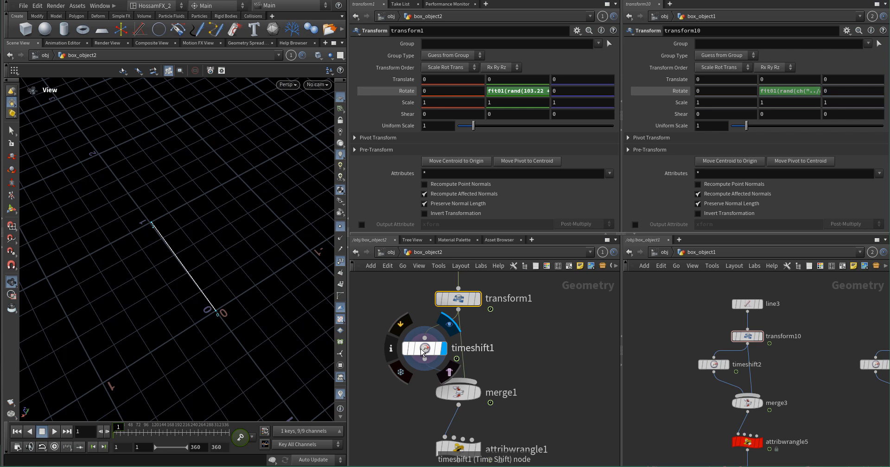
pyautogui.click(419, 355)
pyautogui.click(404, 57)
pyautogui.click(404, 57)
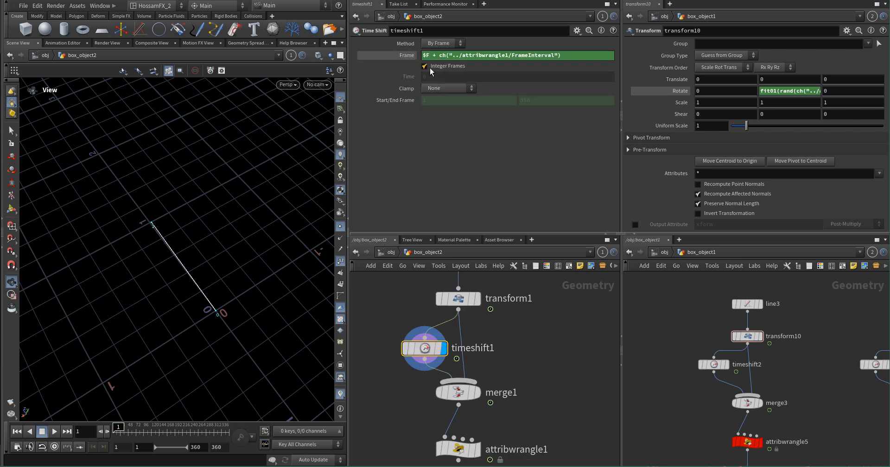
# - Display the merge1 node, play the animation to check both merged lines, and rewind to the first frame
pyautogui.scroll(-2, 522, 349)
pyautogui.moveTo(522, 348); pyautogui.dragTo(523, 329, button='middle')
pyautogui.scroll(3, 489, 364)
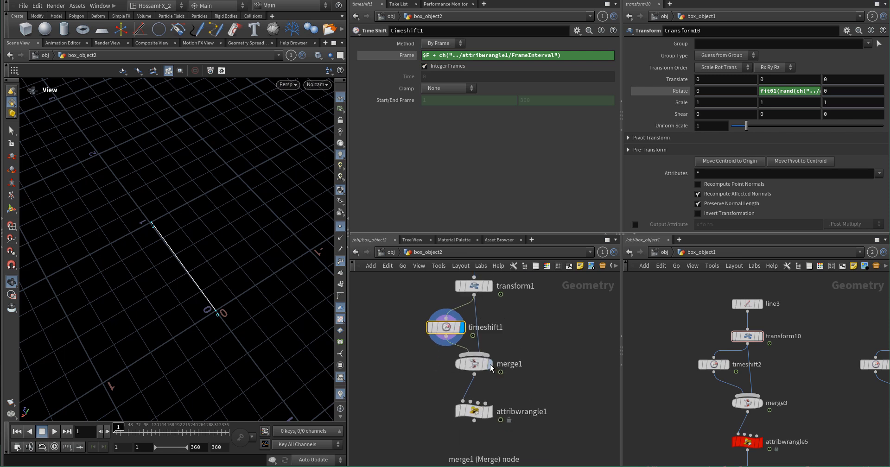
pyautogui.moveTo(489, 364)
pyautogui.click(497, 335)
pyautogui.click(462, 367)
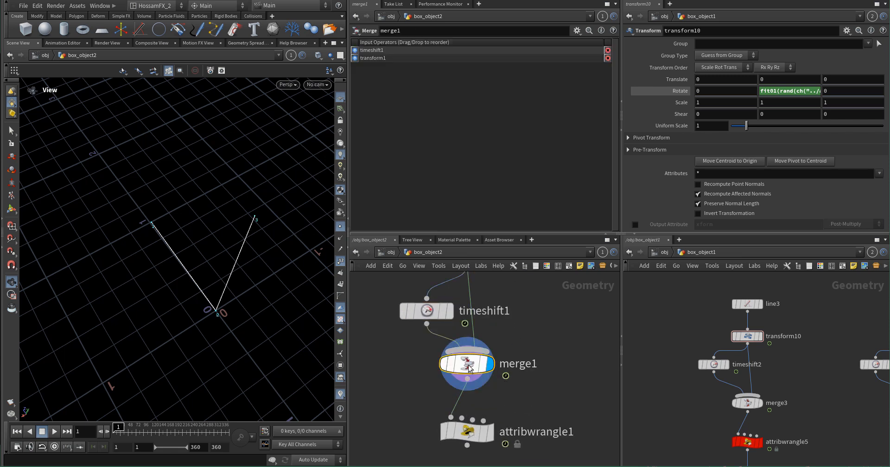
pyautogui.click(54, 432)
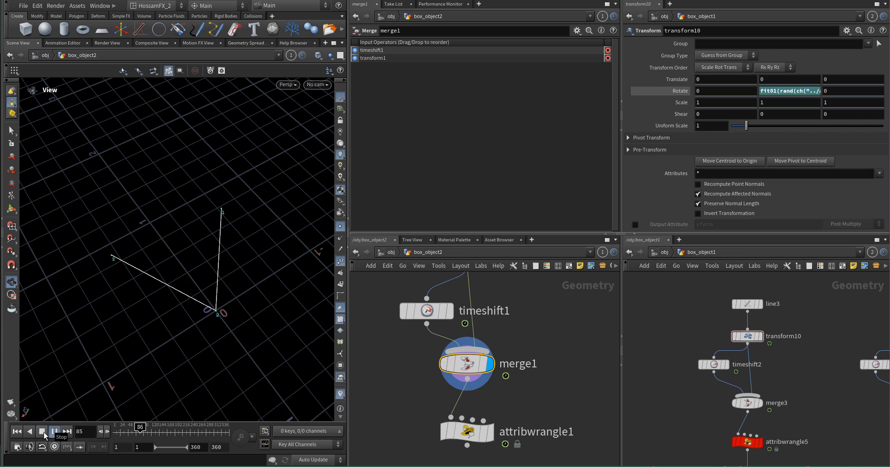
pyautogui.click(43, 432)
pyautogui.click(17, 432)
# - Display the attribwrangle1 node and bring up its parameters and VEX code
pyautogui.scroll(-2, 519, 362)
pyautogui.moveTo(480, 388)
pyautogui.scroll(2, 478, 388)
pyautogui.click(476, 388)
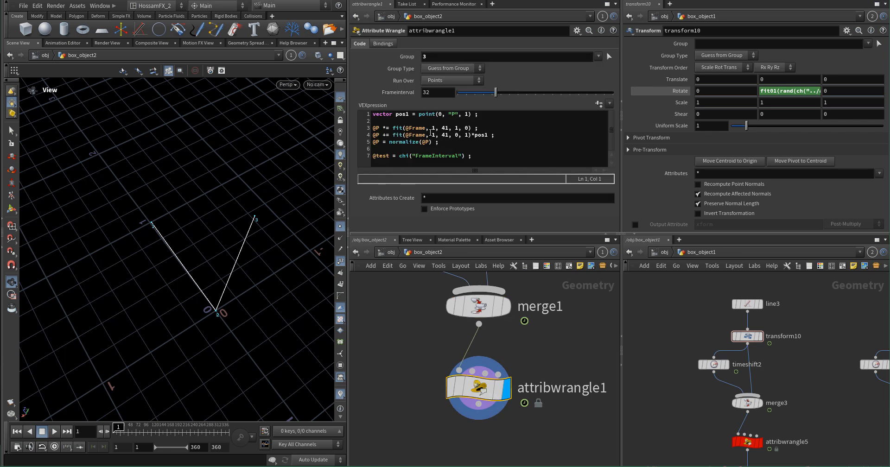
pyautogui.scroll(-2, 428, 370)
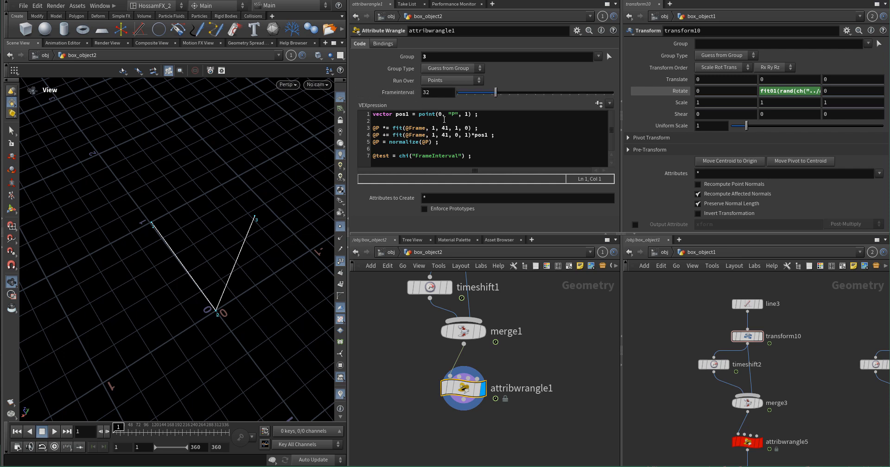
# - Try pasting a relative reference to the Frameinterval parameter over 41 in line 3 of the VEX code, and undo the paste
pyautogui.rightClick(408, 92)
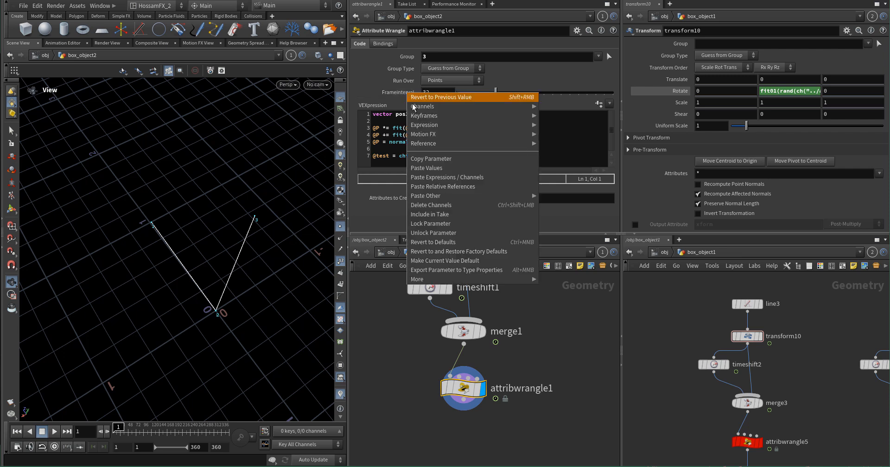
pyautogui.click(423, 158)
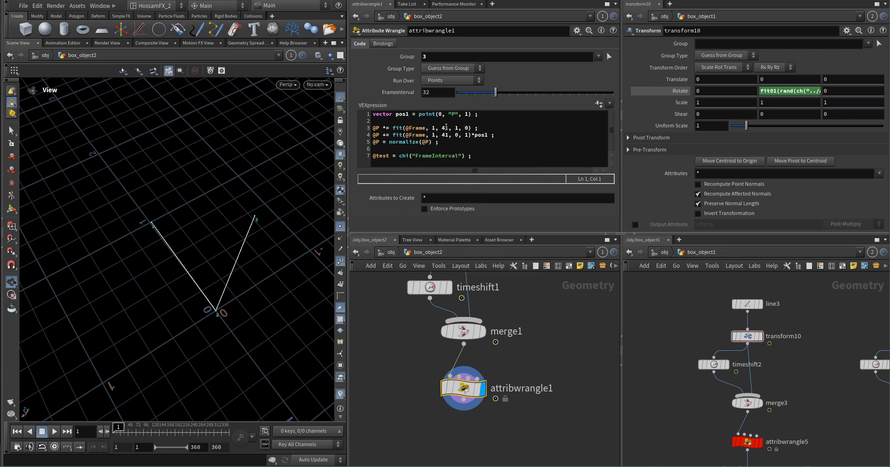
pyautogui.rightClick(447, 128)
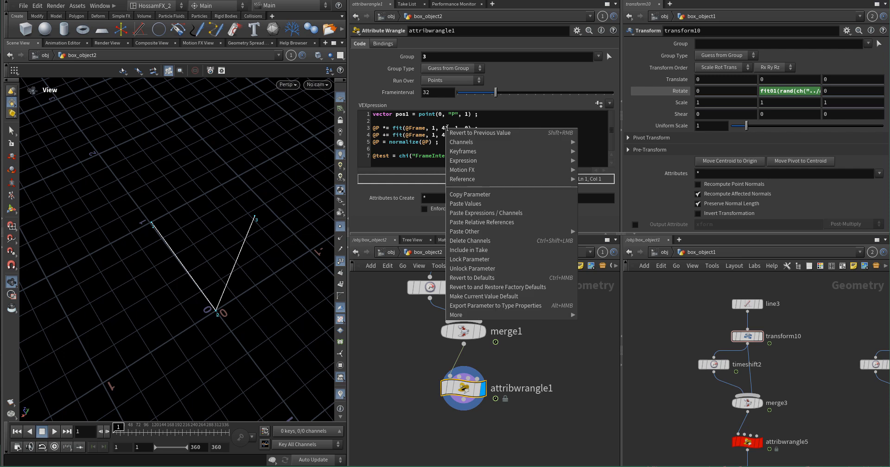
pyautogui.rightClick(440, 129)
pyautogui.click(442, 127)
pyautogui.write('4')
pyautogui.rightClick(446, 129)
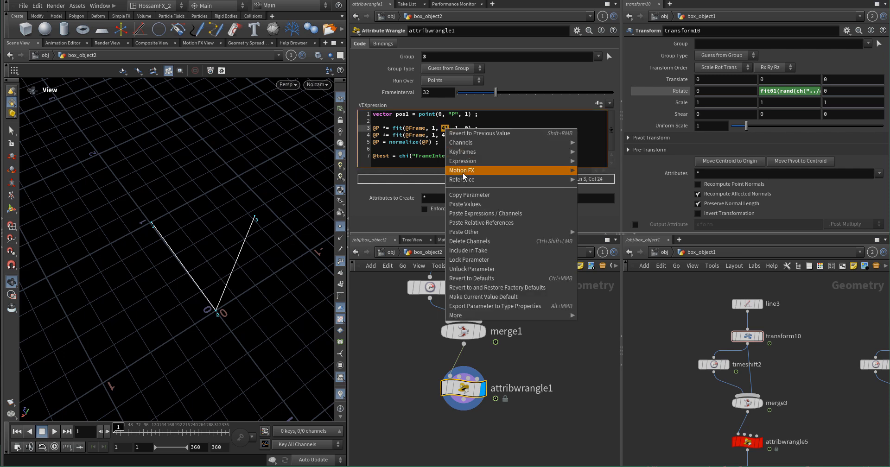
pyautogui.click(476, 223)
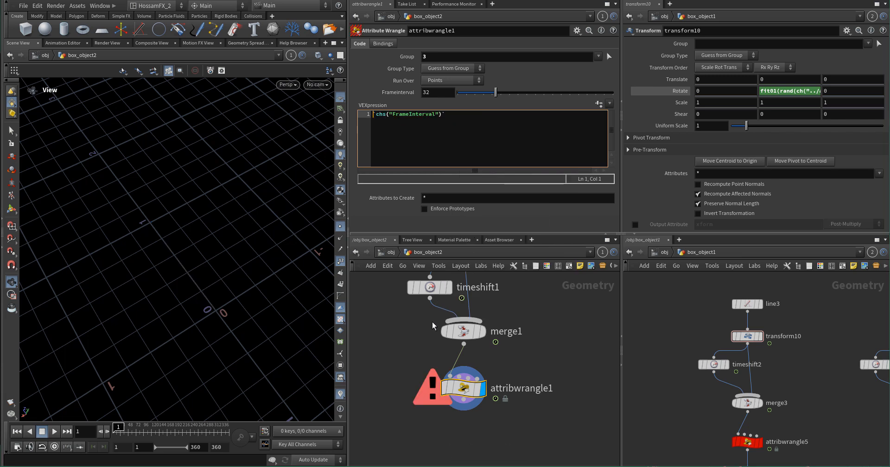
pyautogui.hotkey('ctrl', 'z')
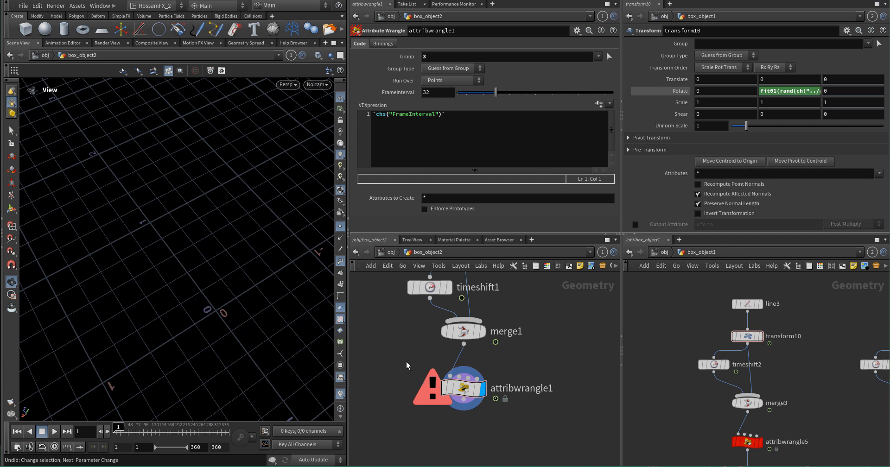
pyautogui.hotkey('ctrl', 'z')
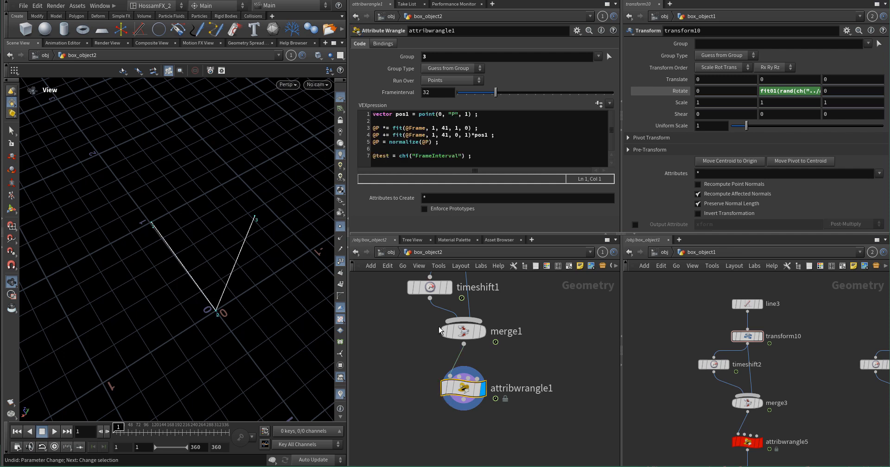
# - Copy ch("../attribwrangle1/FrameInterval") from the Frame expression of timeshift1
pyautogui.scroll(-2, 427, 338)
pyautogui.scroll(2, 429, 340)
pyautogui.click(443, 345)
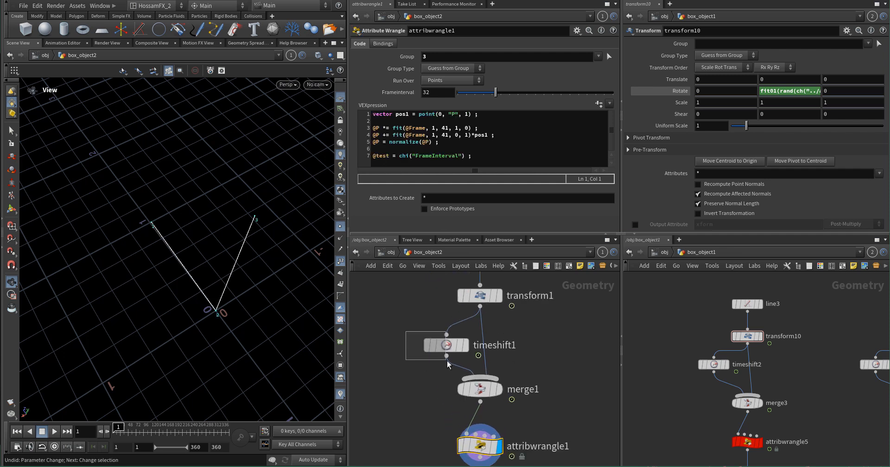
pyautogui.moveTo(439, 55); pyautogui.dragTo(560, 56)
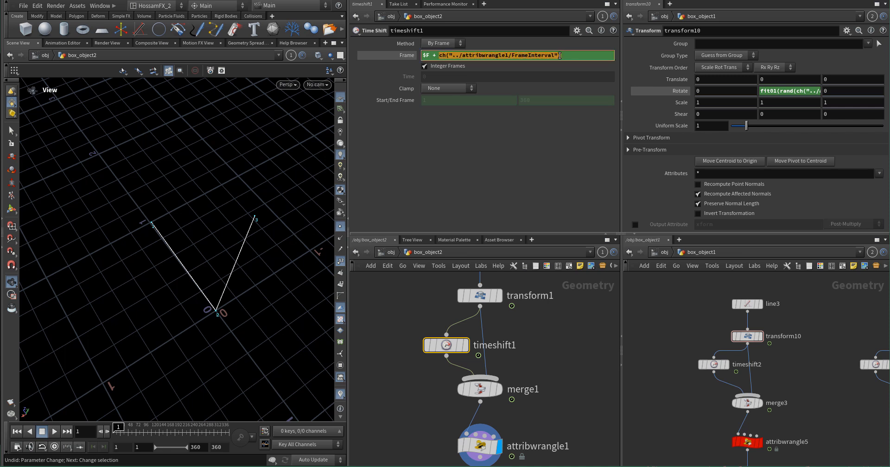
pyautogui.click(427, 378)
# - Replace 41 in both fit calls of attribwrangle1's VEX code with ch("../attribwrangle1/FrameInterval")
pyautogui.moveTo(427, 399); pyautogui.dragTo(432, 359, button='middle')
pyautogui.click(477, 388)
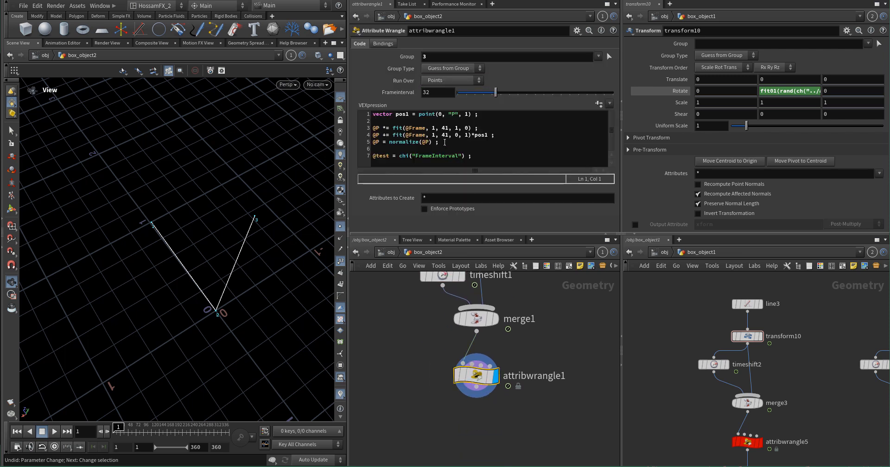
pyautogui.click(446, 128)
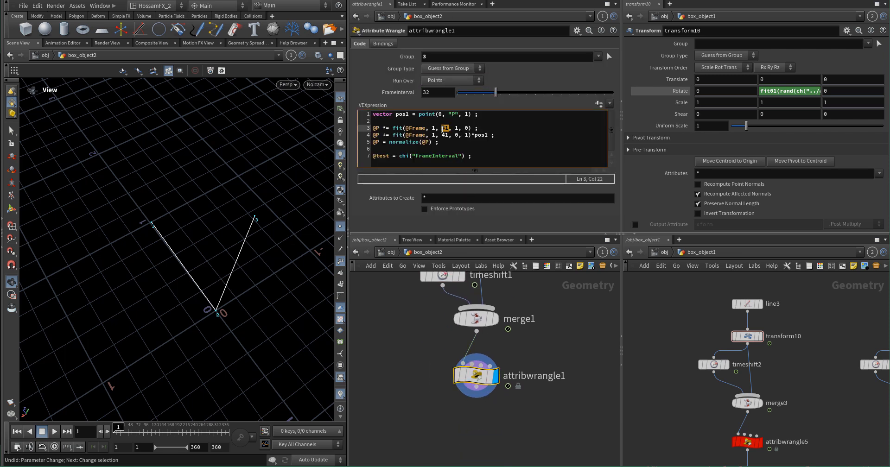
pyautogui.hotkey('ctrl', 'v')
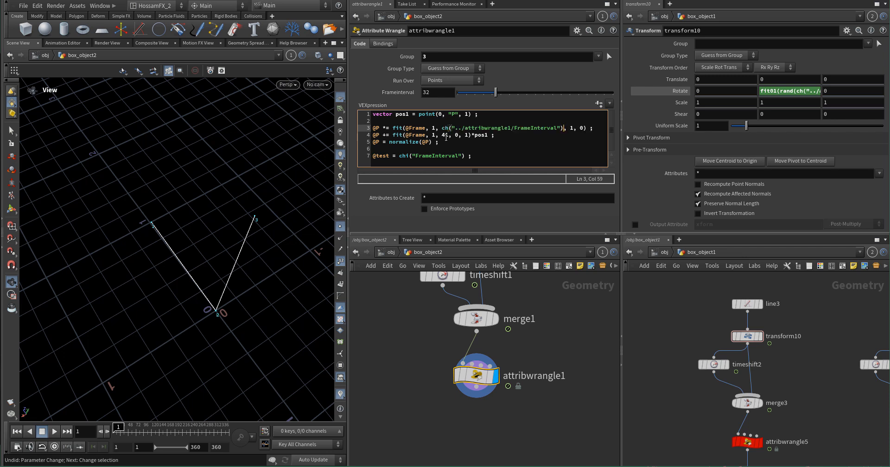
pyautogui.click(444, 135)
pyautogui.press('BackSpace')
pyautogui.press('BackSpace')
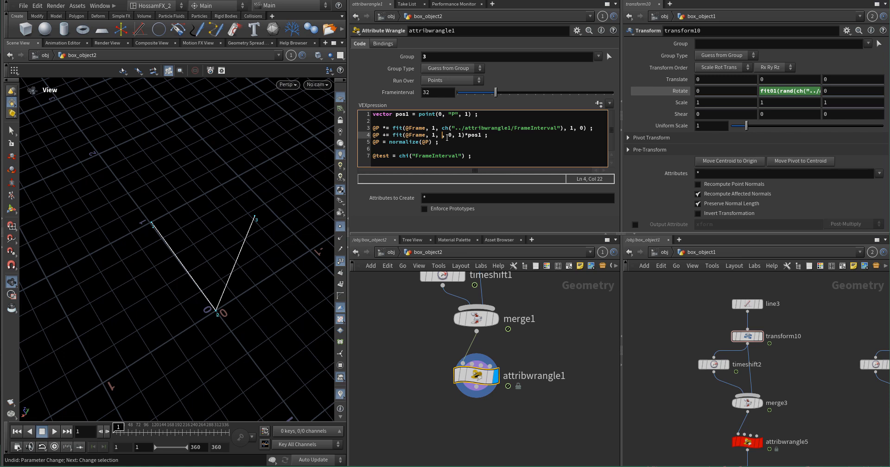
pyautogui.hotkey('ctrl', 'v')
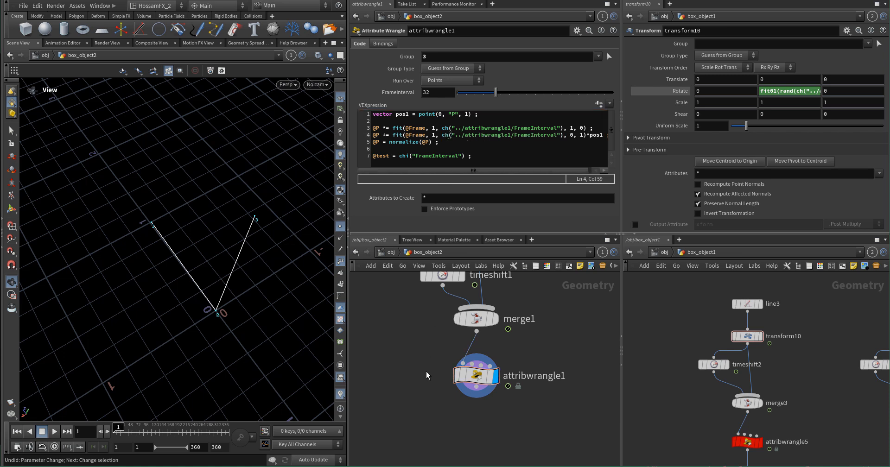
# - Play the animation to check the blended line motion, and rewind to the first frame
pyautogui.click(54, 432)
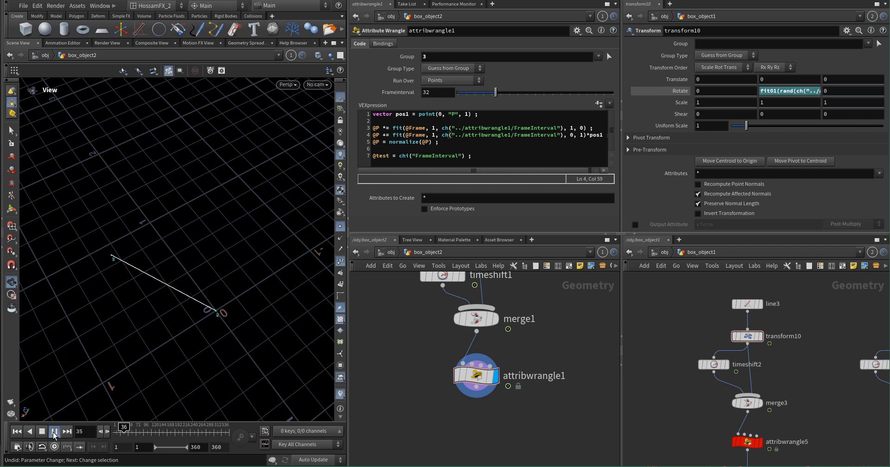
pyautogui.click(42, 431)
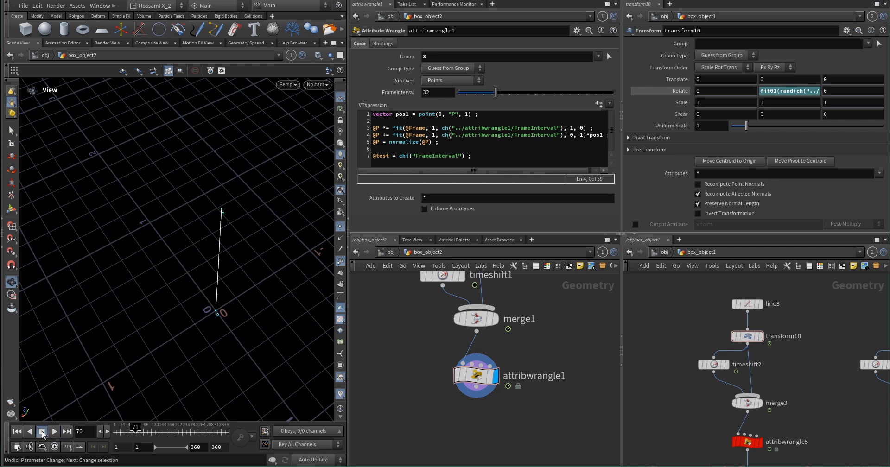
pyautogui.click(17, 432)
pyautogui.moveTo(420, 353); pyautogui.dragTo(416, 366, button='middle')
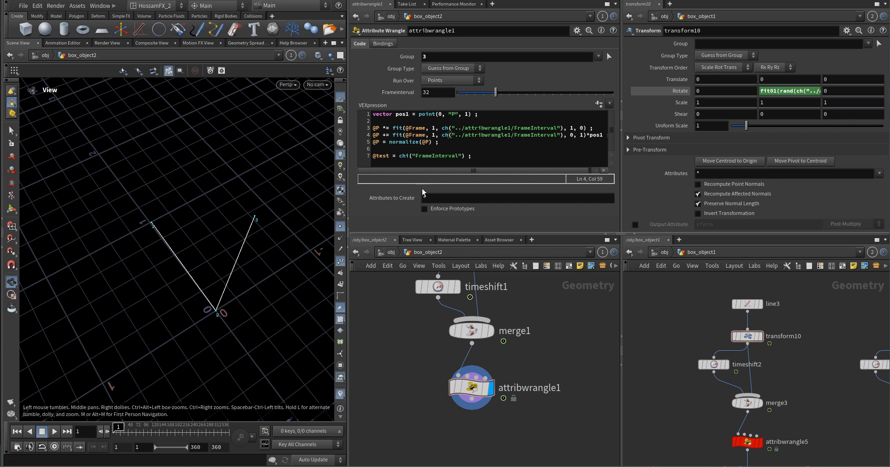
pyautogui.moveTo(397, 335); pyautogui.dragTo(408, 335, button='middle')
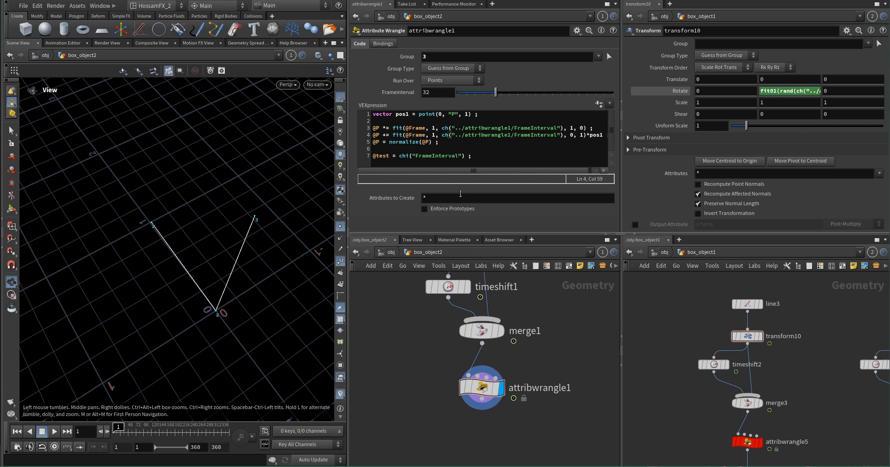
pyautogui.click(406, 129)
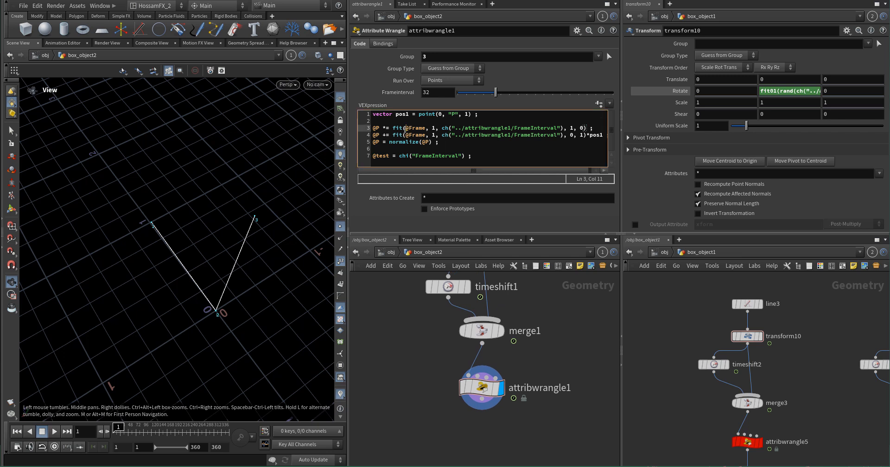
pyautogui.click(426, 128)
pyautogui.write(')')
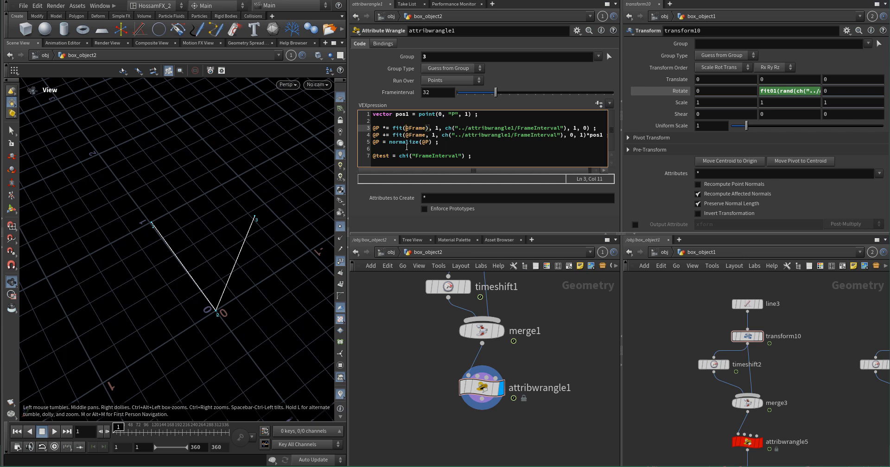
pyautogui.write('(')
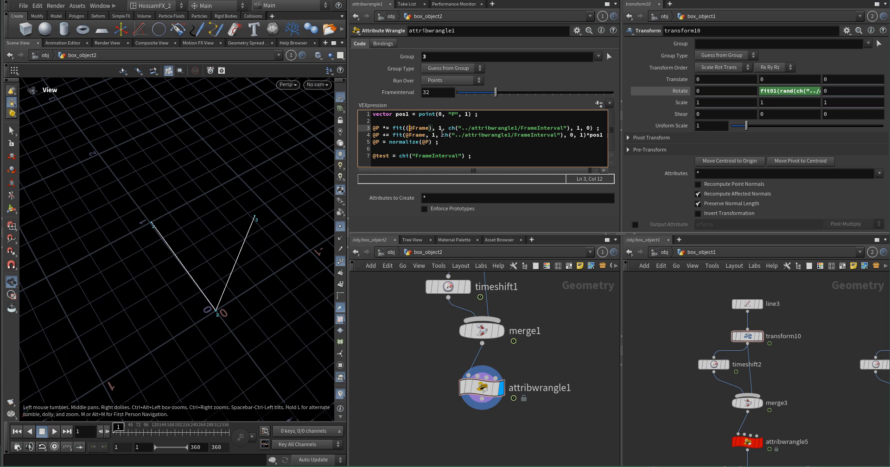
pyautogui.moveTo(449, 129); pyautogui.dragTo(570, 128)
pyautogui.hotkey('ctrl', 'c')
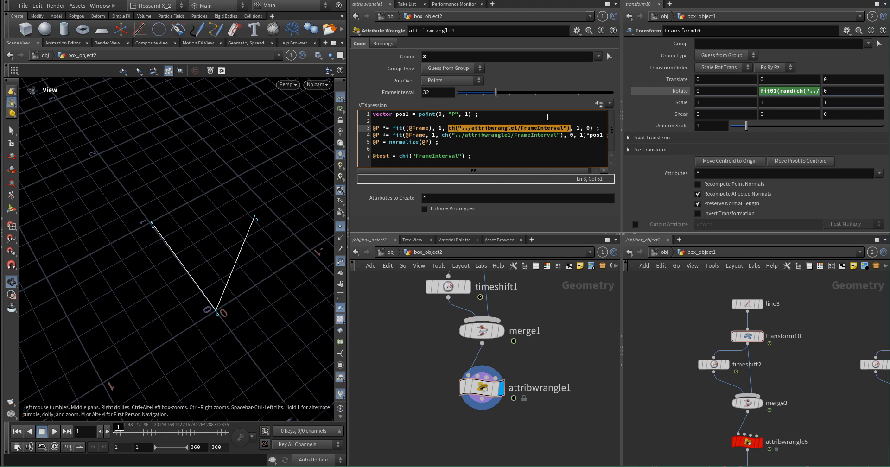
pyautogui.click(430, 129)
pyautogui.write('%')
pyautogui.hotkey('ctrl', 'v')
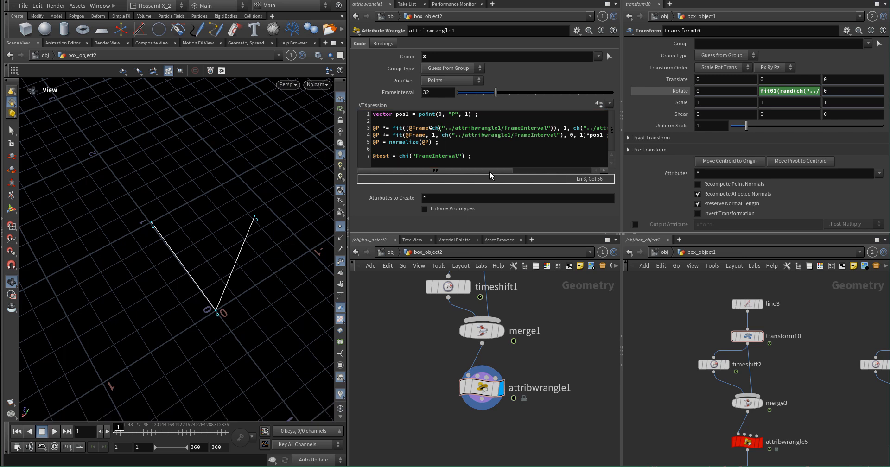
pyautogui.moveTo(452, 171); pyautogui.dragTo(535, 174)
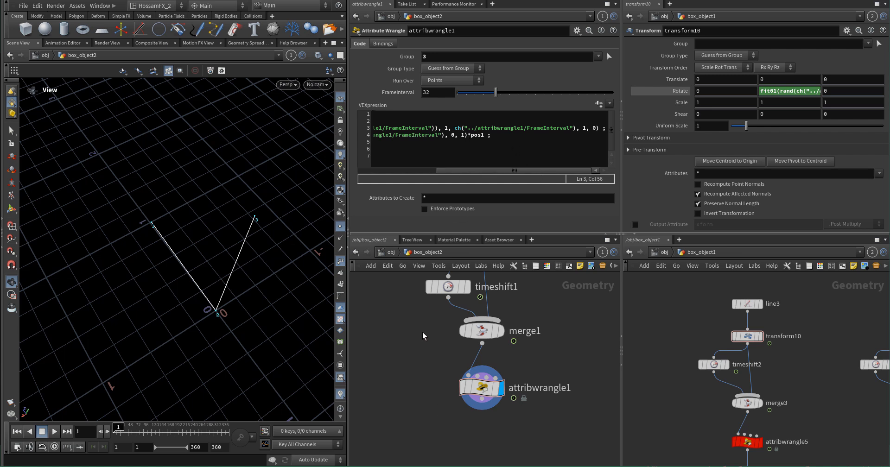
pyautogui.moveTo(488, 170); pyautogui.dragTo(393, 171)
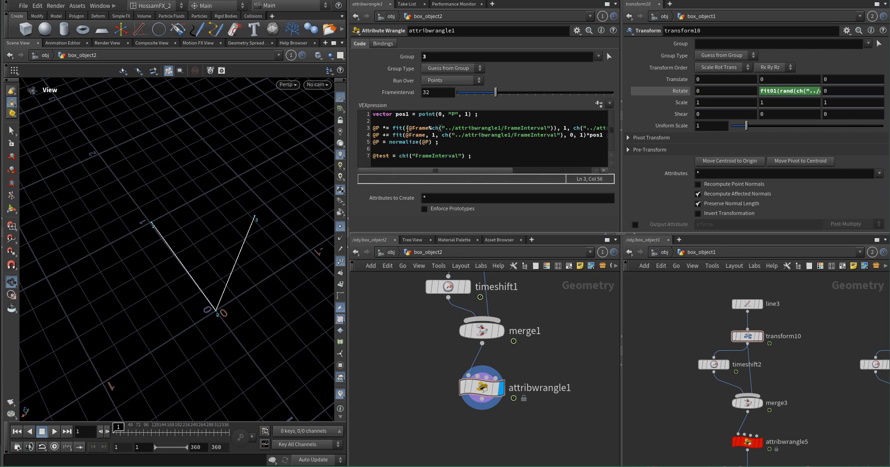
pyautogui.moveTo(406, 128); pyautogui.dragTo(555, 128)
pyautogui.hotkey('ctrl', 'c')
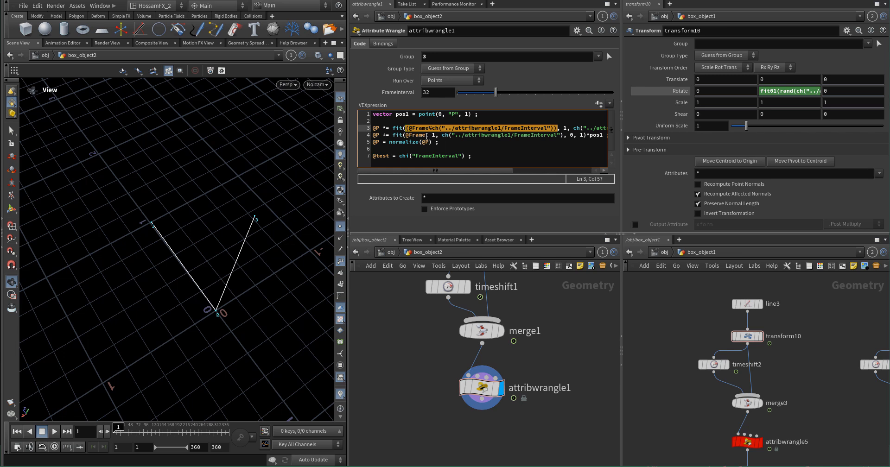
pyautogui.moveTo(425, 135); pyautogui.dragTo(407, 136)
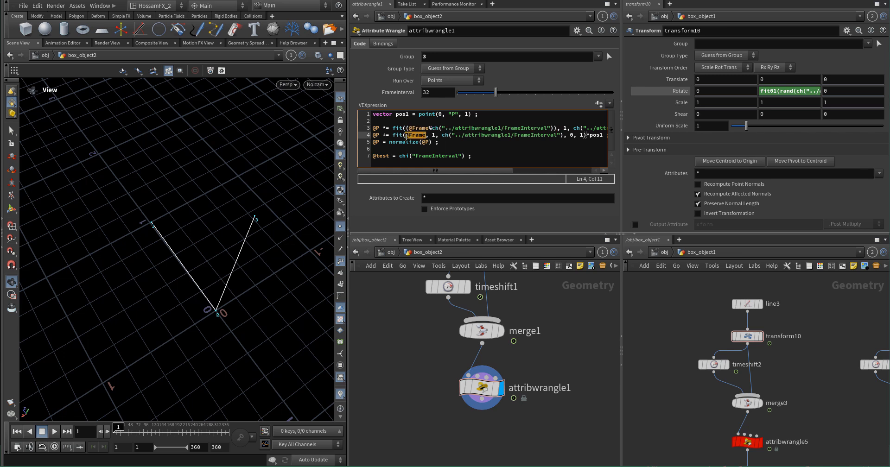
pyautogui.hotkey('ctrl', 'v')
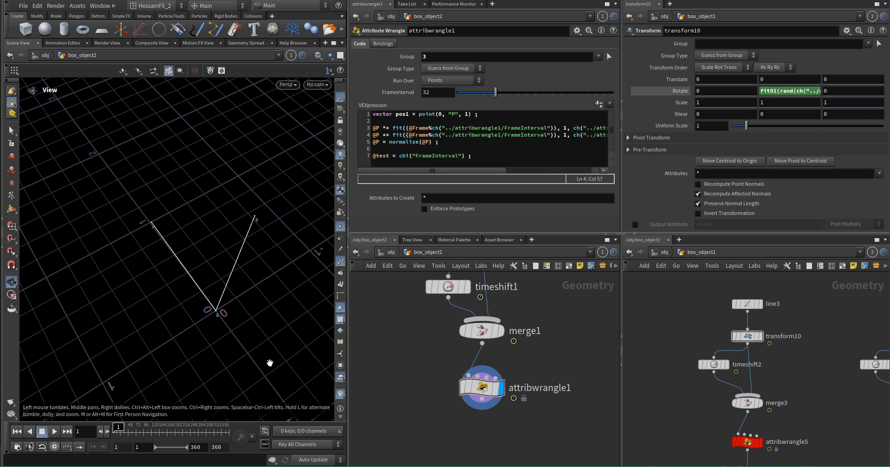
# - Play the animation to check the looping blend between rotations, and rewind to the first frame
pyautogui.press('Up')
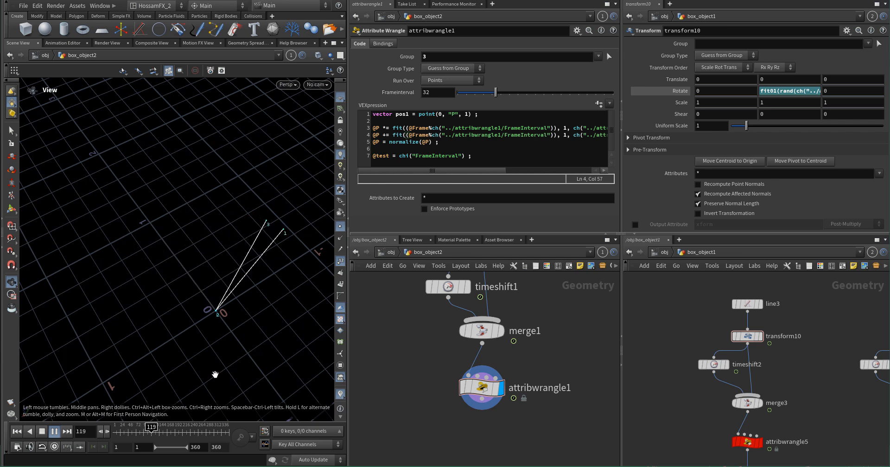
pyautogui.click(40, 432)
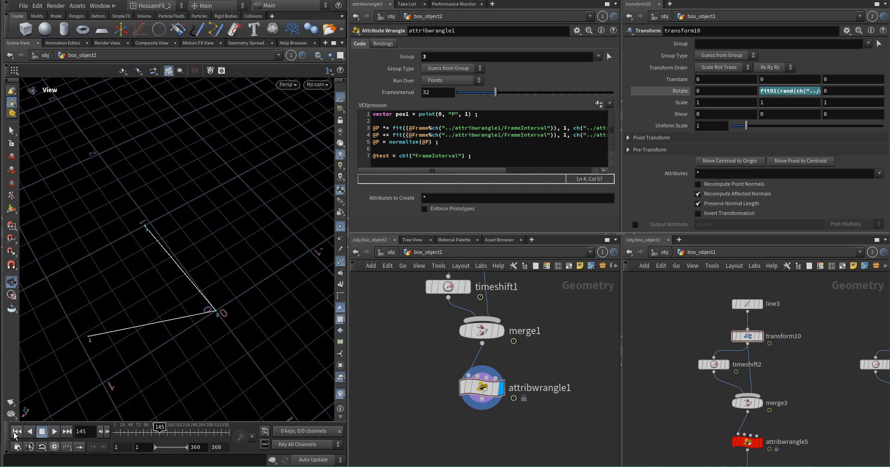
pyautogui.click(17, 431)
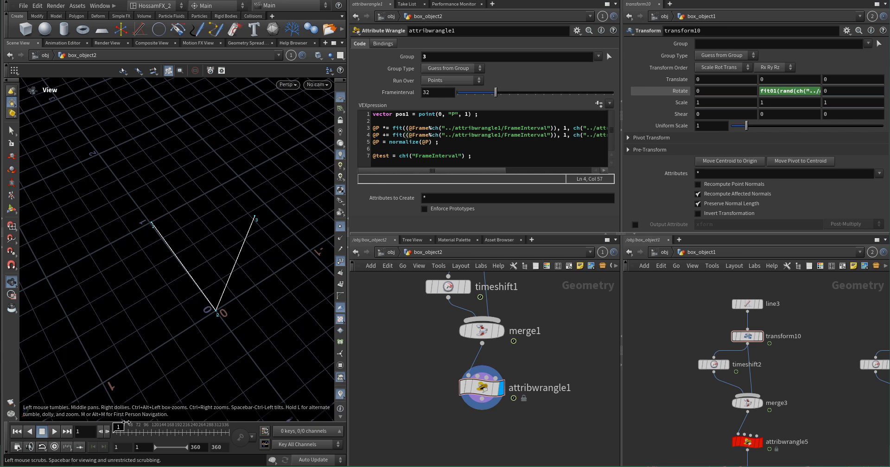
pyautogui.click(427, 128)
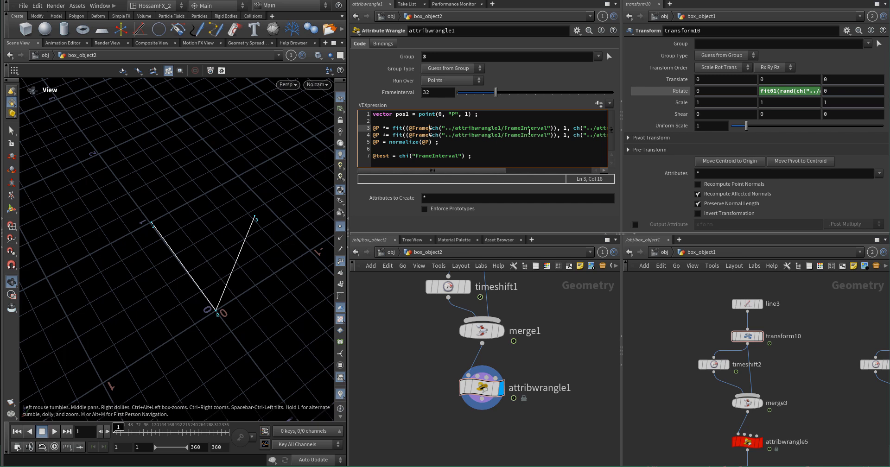
pyautogui.write('-1)%ch')
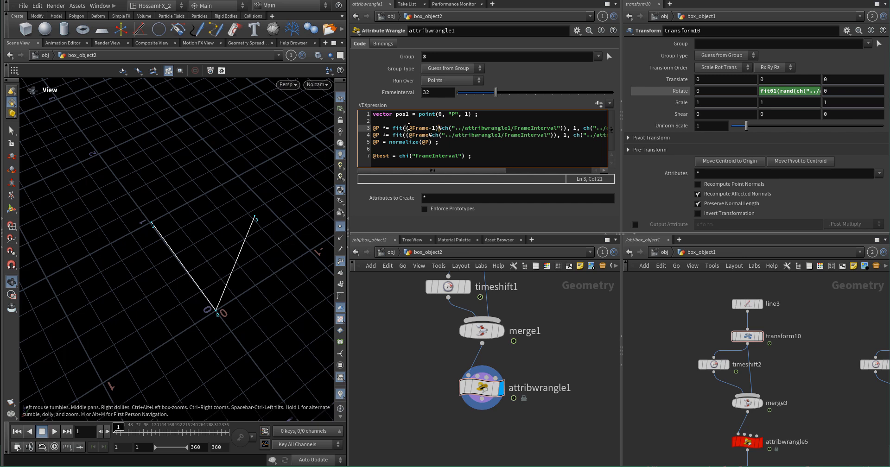
pyautogui.write('(')
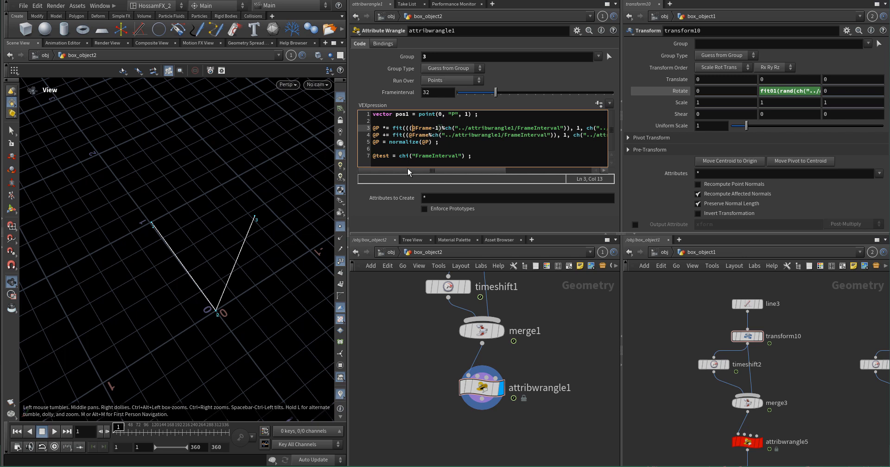
pyautogui.click(409, 135)
pyautogui.write('(')
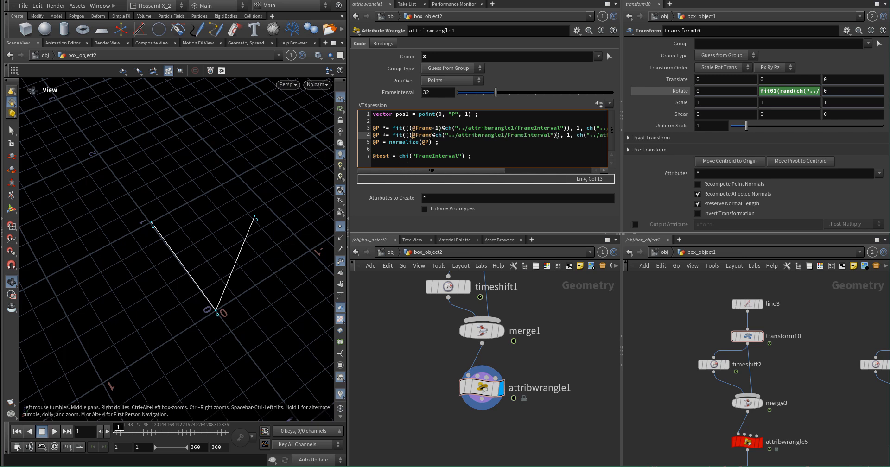
pyautogui.write('-1)')
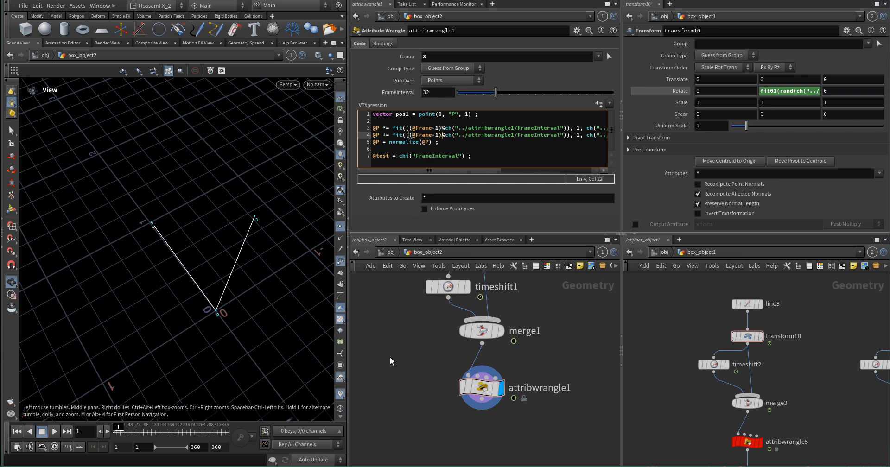
# - Play the animation to check the effect of the one-frame offset, and return to frame 1
pyautogui.click(54, 432)
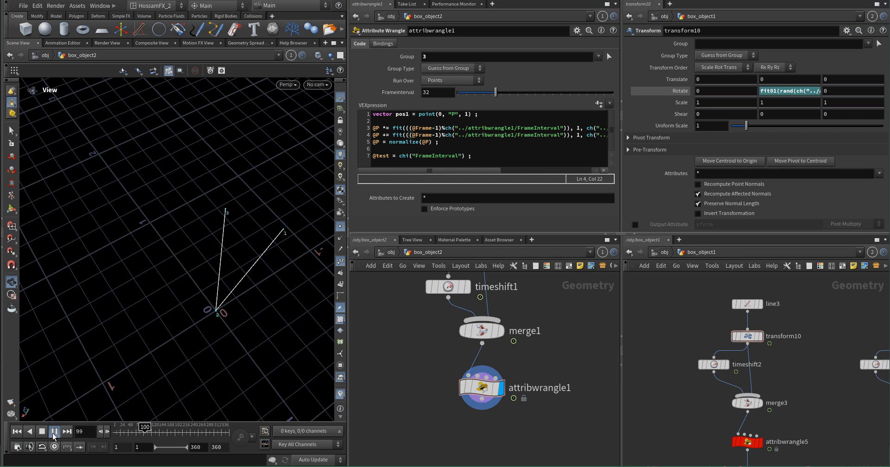
pyautogui.click(40, 433)
pyautogui.click(18, 432)
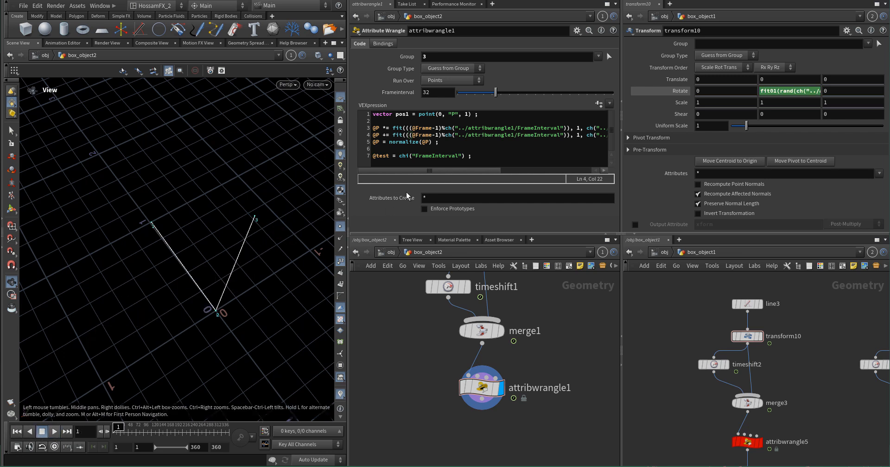
# - Set the source range of both fit calls to run from 0 to ch("../attribwrangle1/FrameInterval")-1
pyautogui.moveTo(430, 171); pyautogui.dragTo(521, 172)
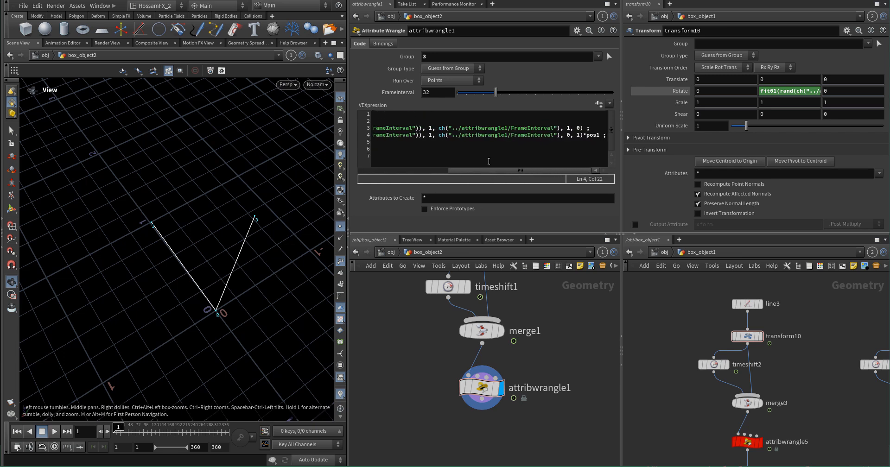
pyautogui.click(429, 128)
pyautogui.doubleClick(430, 129)
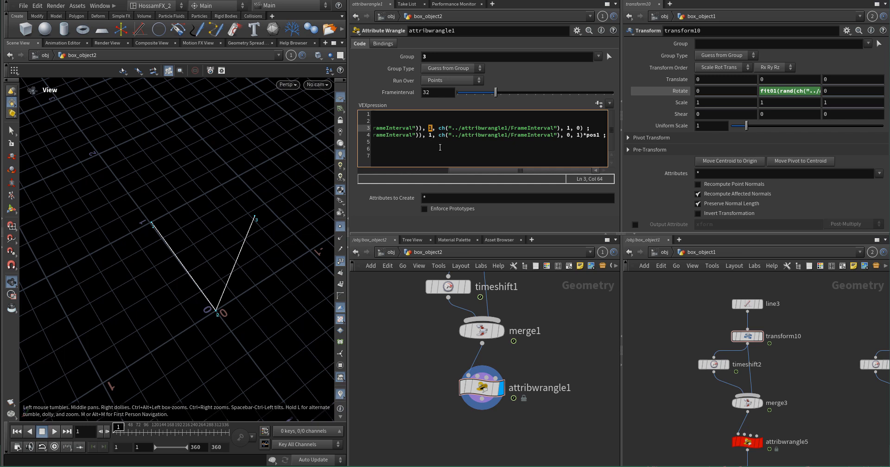
pyautogui.write('0')
pyautogui.click(428, 136)
pyautogui.click(559, 128)
pyautogui.write('-1')
pyautogui.click(559, 135)
pyautogui.write('-1')
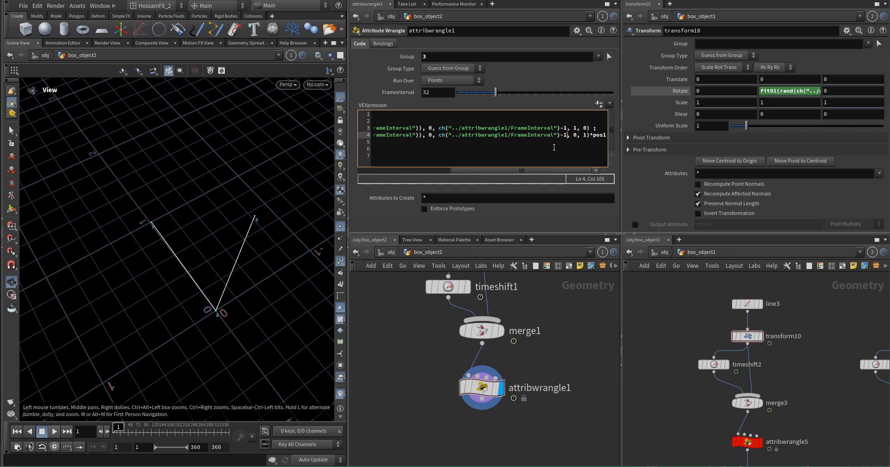
# - Play back the line motion with the corrected fit range, and rewind to the start
pyautogui.press('Up')
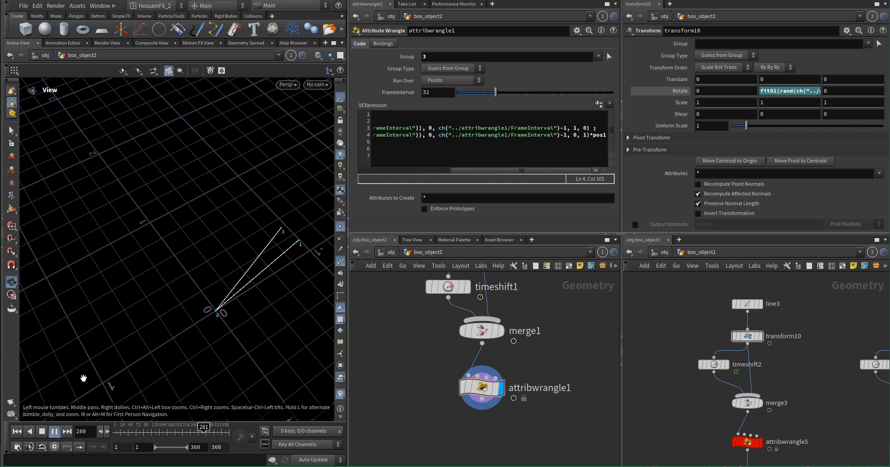
pyautogui.click(44, 431)
pyautogui.click(16, 433)
# - Add a Blast node connected below attribwrangle1
pyautogui.scroll(3, 469, 371)
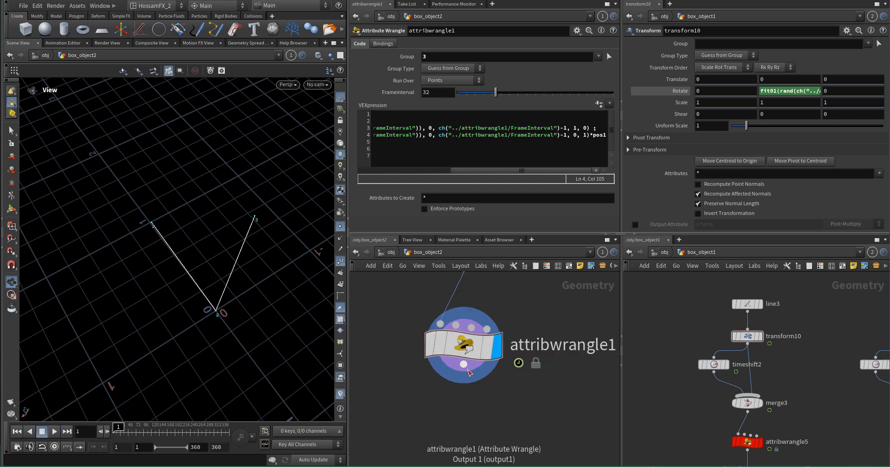
pyautogui.press('Tab')
pyautogui.write('bla')
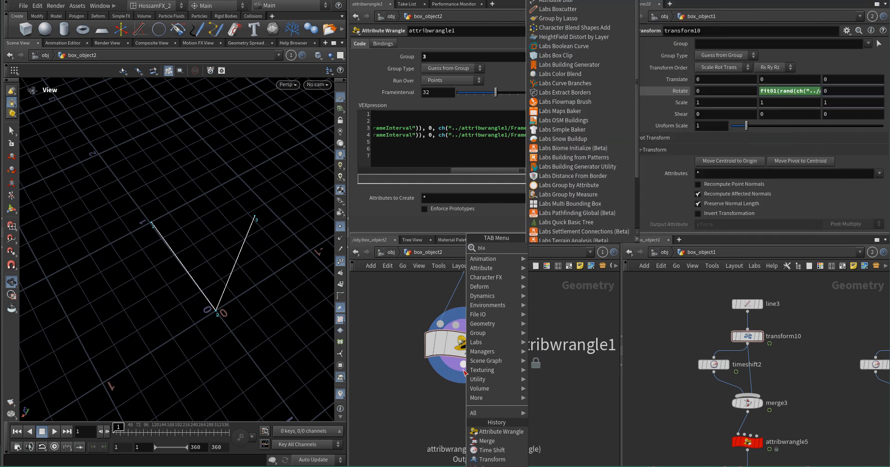
pyautogui.write('st')
pyautogui.press('Return')
pyautogui.click(461, 408)
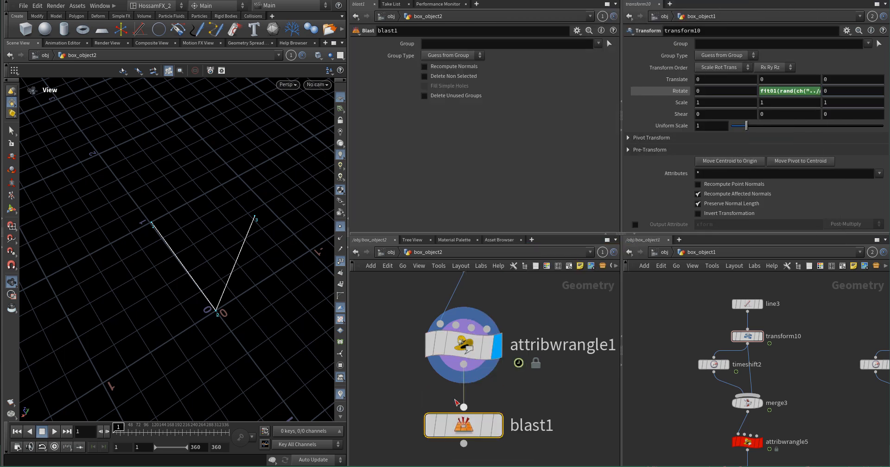
# - Display blast1, set its Group to 1 and enable Delete Non Selected
pyautogui.click(499, 426)
pyautogui.click(428, 44)
pyautogui.write('1')
pyautogui.press('Return')
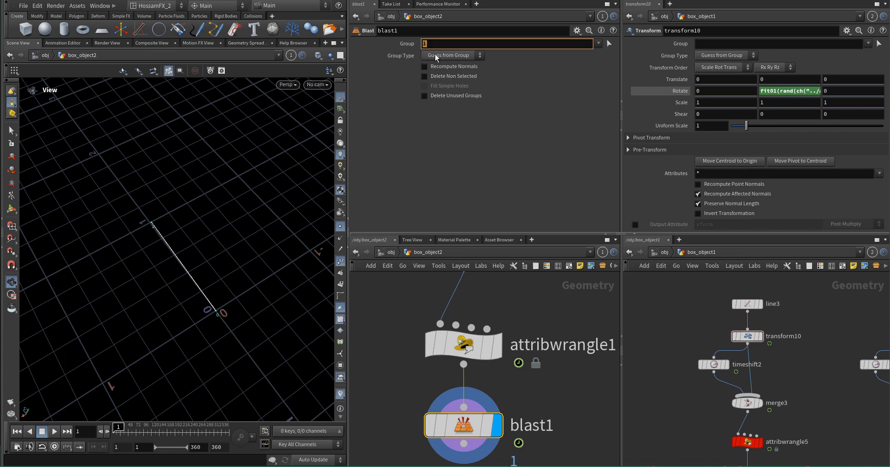
pyautogui.click(425, 76)
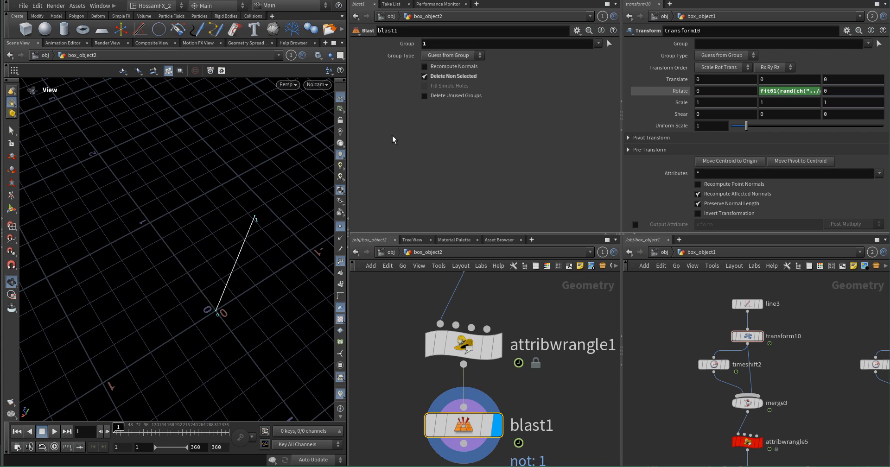
# - Play the animation of the isolated interpolated line, and go back to the first frame
pyautogui.click(54, 432)
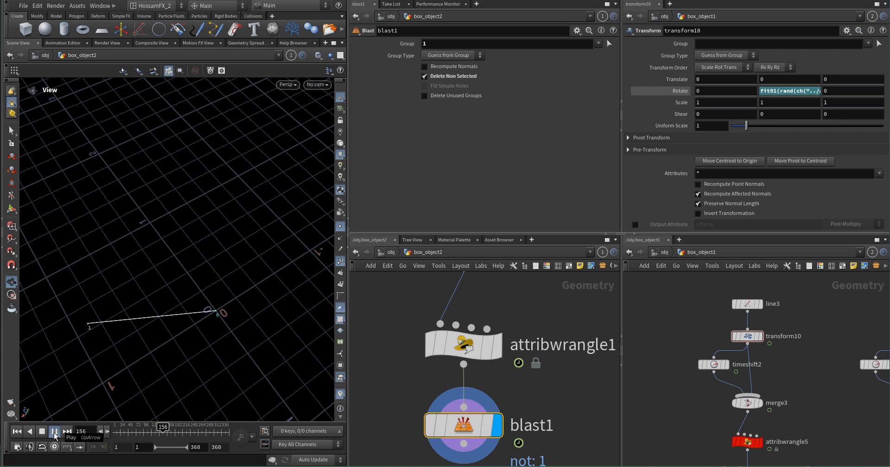
pyautogui.click(54, 432)
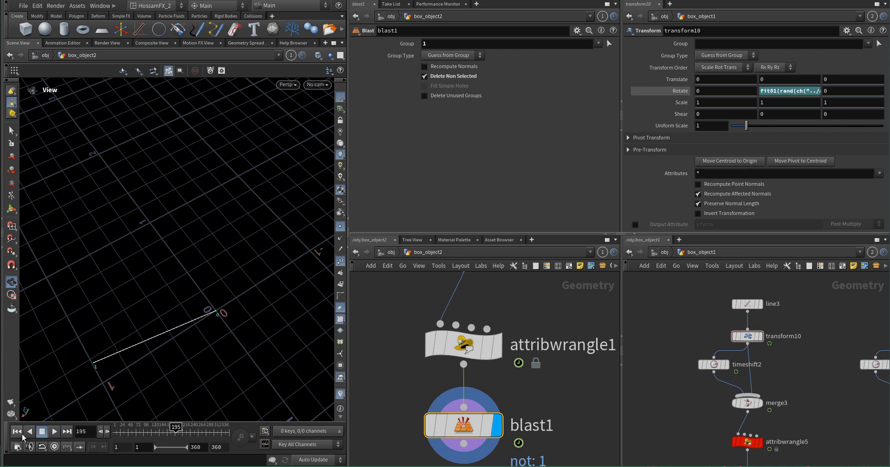
pyautogui.click(17, 431)
# - Set the display flag on attribwrangle1 and select the node to show its parameters
pyautogui.scroll(-3, 377, 371)
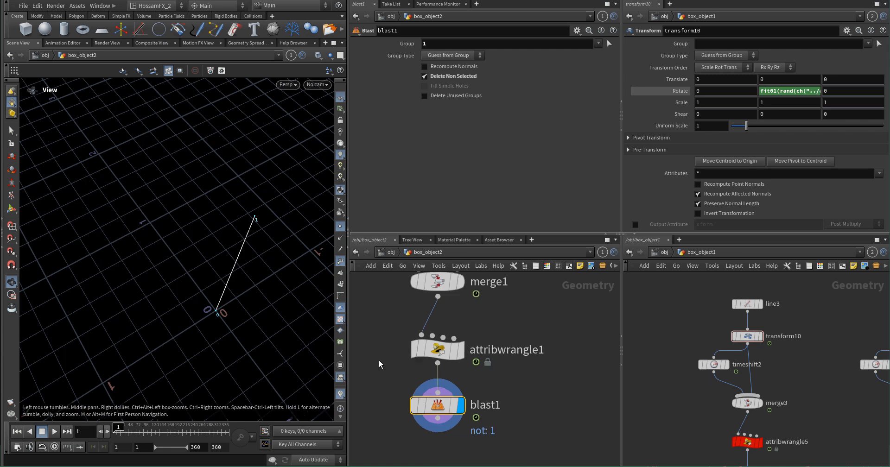
pyautogui.click(471, 364)
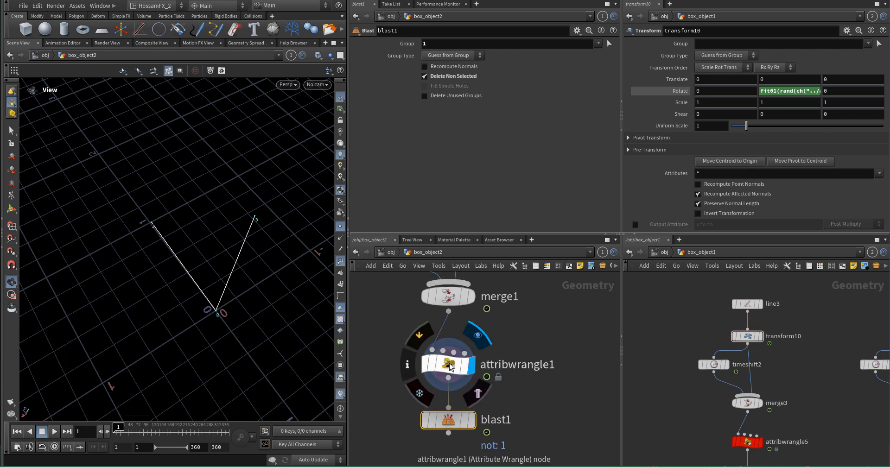
pyautogui.click(447, 364)
pyautogui.scroll(3, 262, 222)
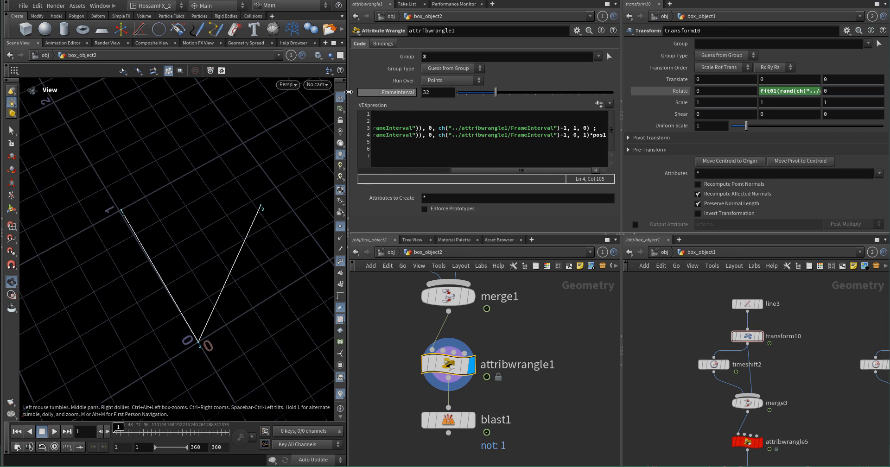
# - In attribwrangle1's VEX code, set the last argument of the line 3 fit call to -1
pyautogui.moveTo(169, 294); pyautogui.dragTo(162, 284)
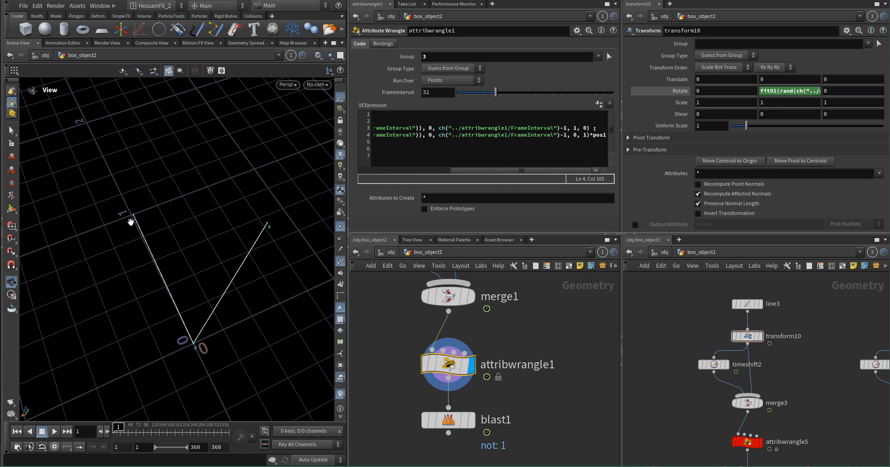
pyautogui.click(396, 94)
pyautogui.press('Return')
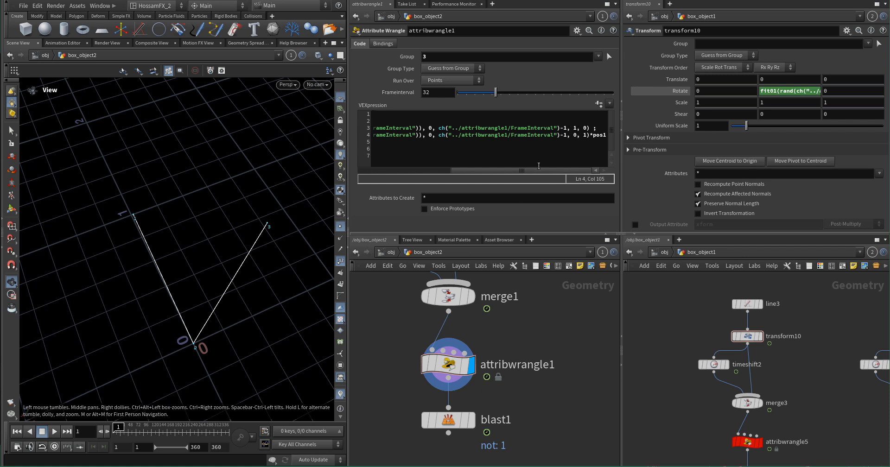
pyautogui.moveTo(520, 172); pyautogui.dragTo(547, 170)
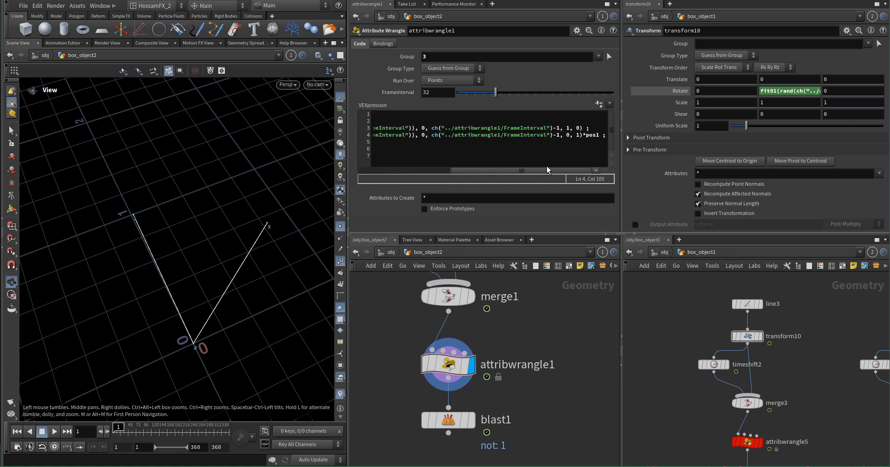
pyautogui.click(569, 129)
# - Play the animation with both lines shown, stop it, and go back to the first frame
pyautogui.click(54, 431)
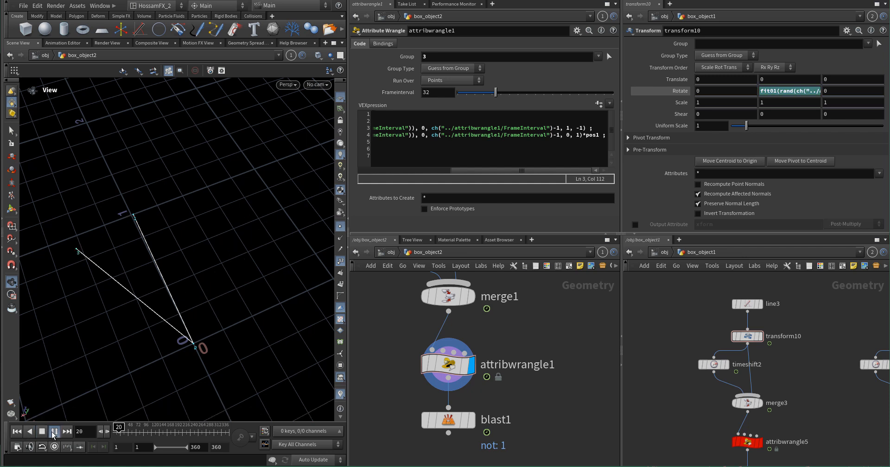
pyautogui.click(41, 432)
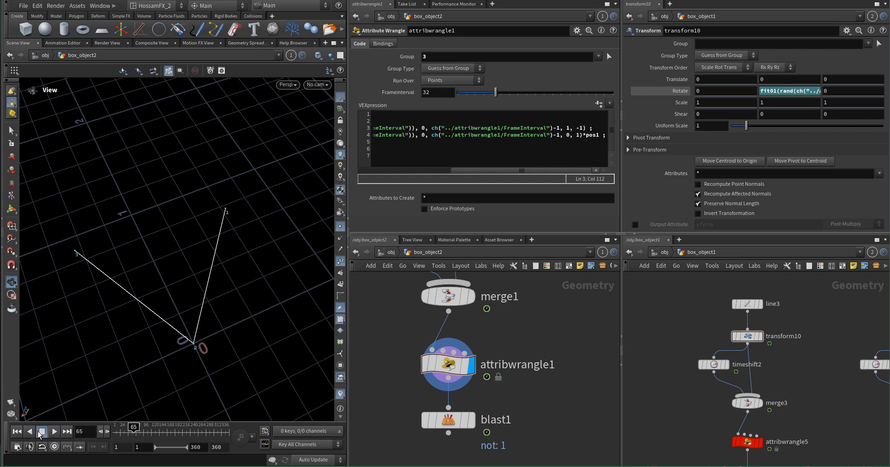
pyautogui.click(17, 431)
# - Wrap the line 3 fit call in a clamp function with a minimum of 0 and a maximum of 1
pyautogui.moveTo(482, 171); pyautogui.dragTo(389, 174)
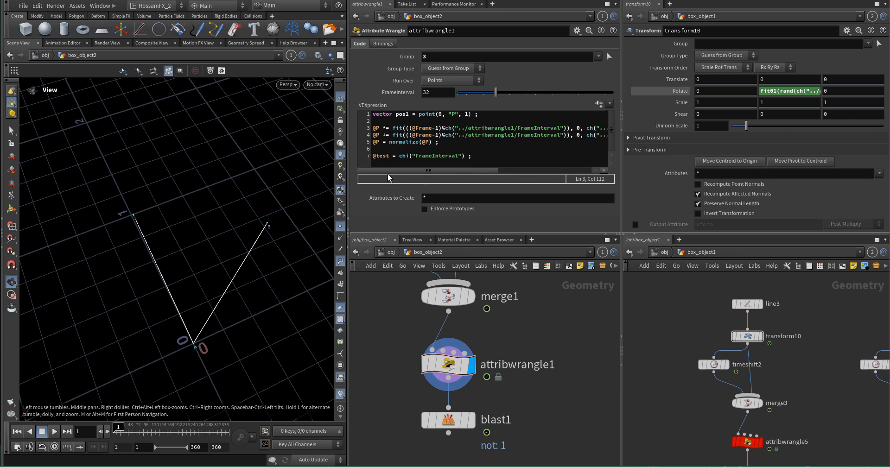
pyautogui.click(393, 128)
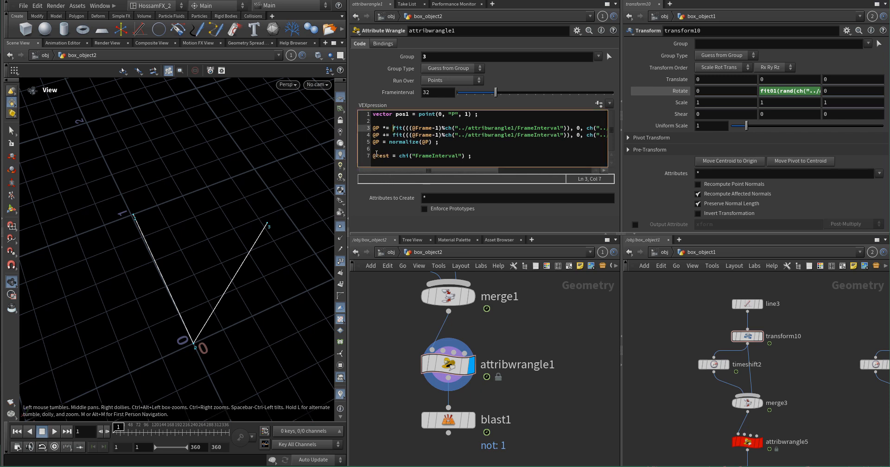
pyautogui.write('clamp')
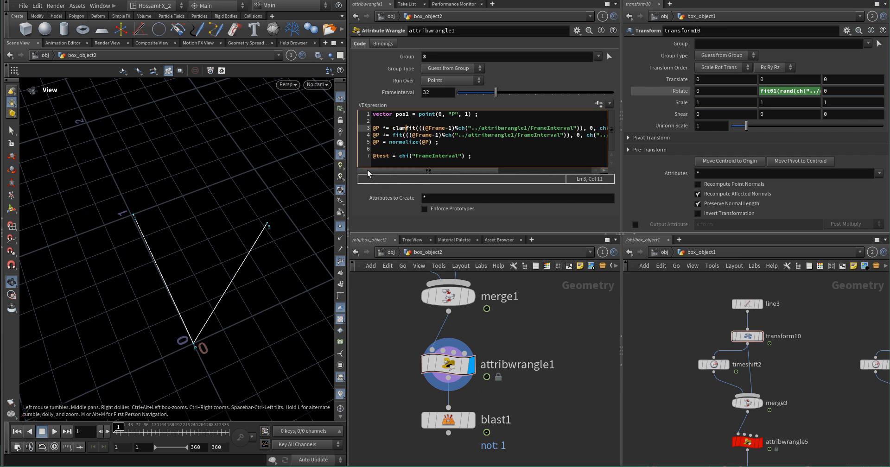
pyautogui.write('(')
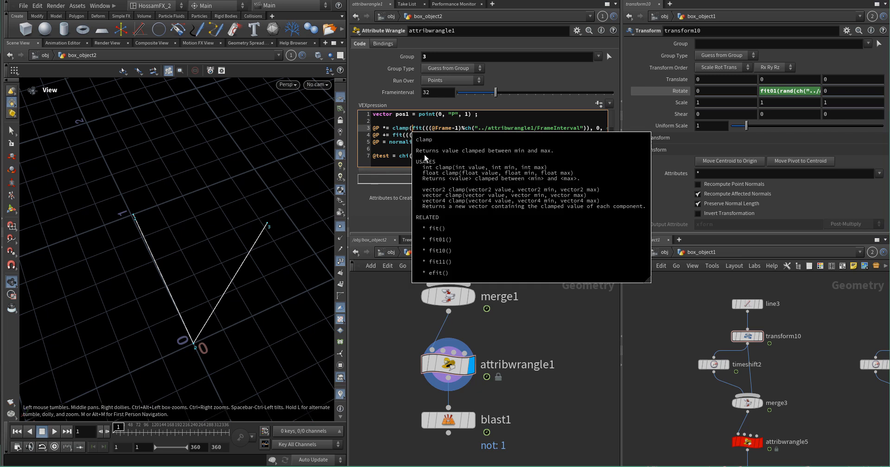
pyautogui.moveTo(399, 169); pyautogui.dragTo(535, 165)
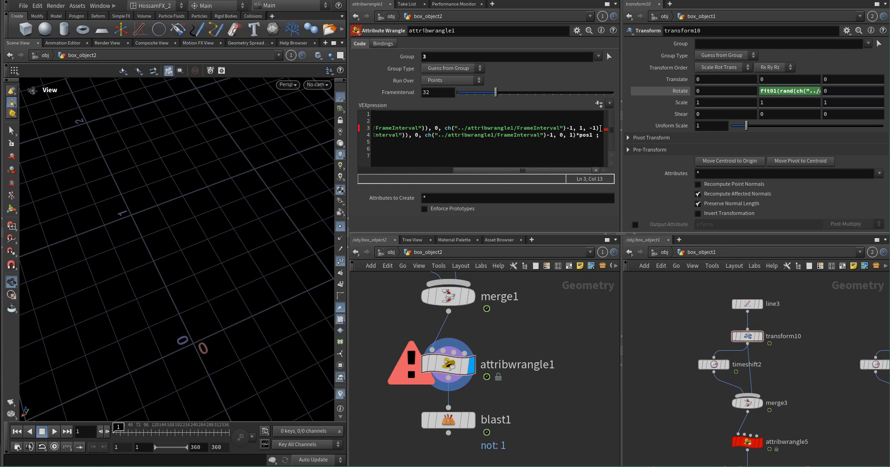
pyautogui.click(597, 129)
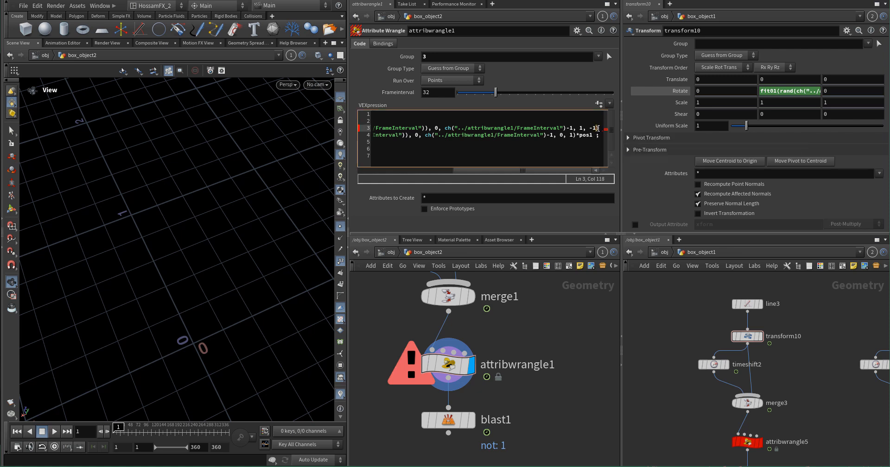
pyautogui.write(', 0')
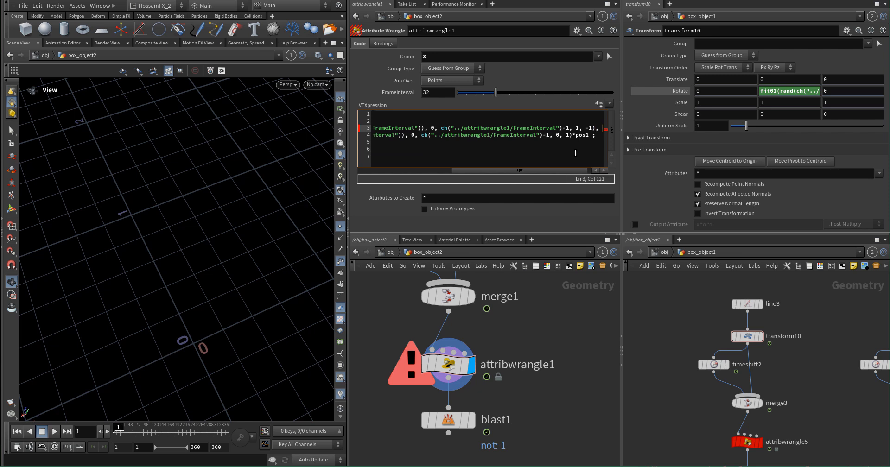
pyautogui.write(', 1')
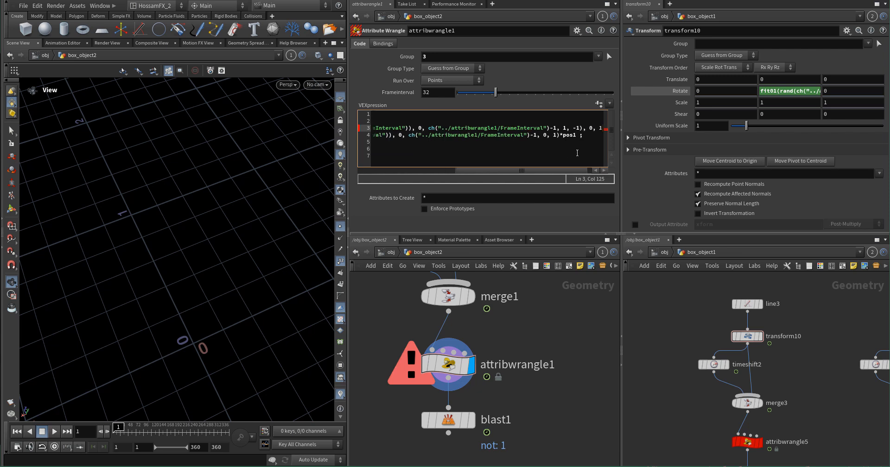
pyautogui.write(')')
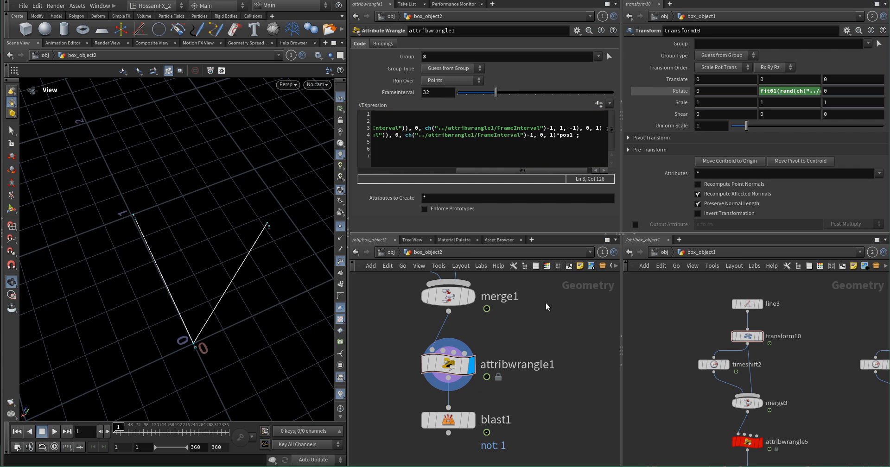
# - Play the attribwrangle1 animation with the clamped fit, stop it, and return to frame 1
pyautogui.click(56, 430)
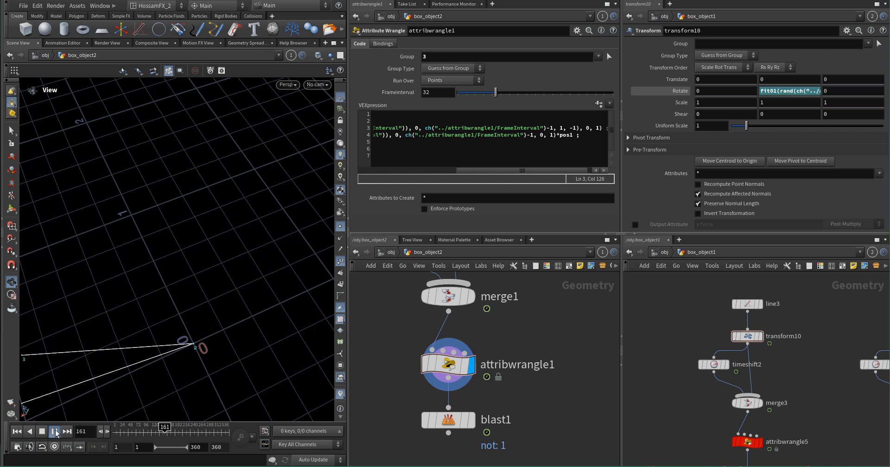
pyautogui.click(42, 431)
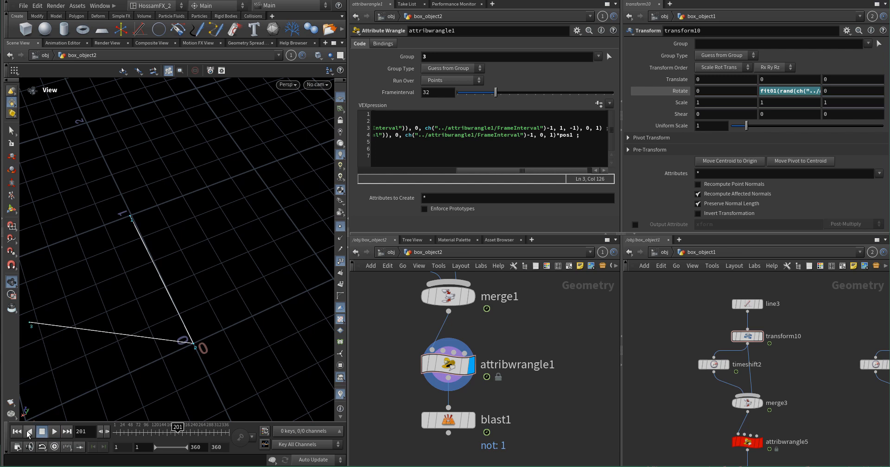
pyautogui.click(17, 431)
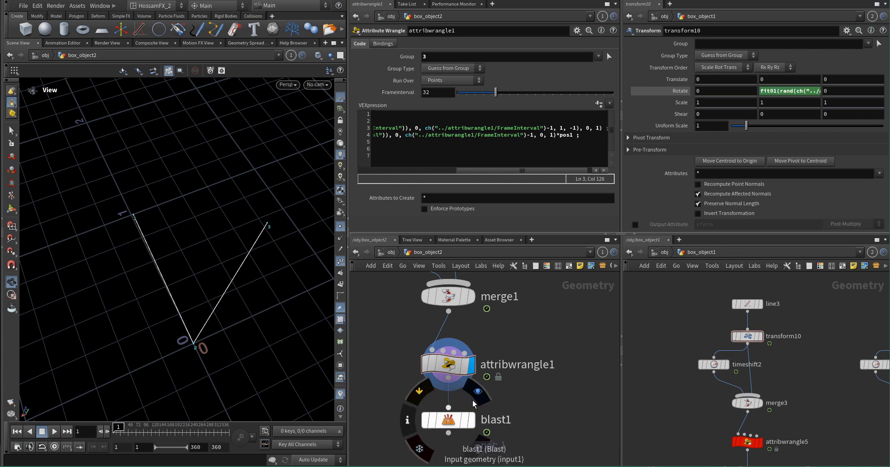
# - Display blast1, play the isolated line's animation, and return to the first frame
pyautogui.click(472, 421)
pyautogui.scroll(-1, 501, 390)
pyautogui.moveTo(500, 391); pyautogui.dragTo(501, 363, button='middle')
pyautogui.click(54, 432)
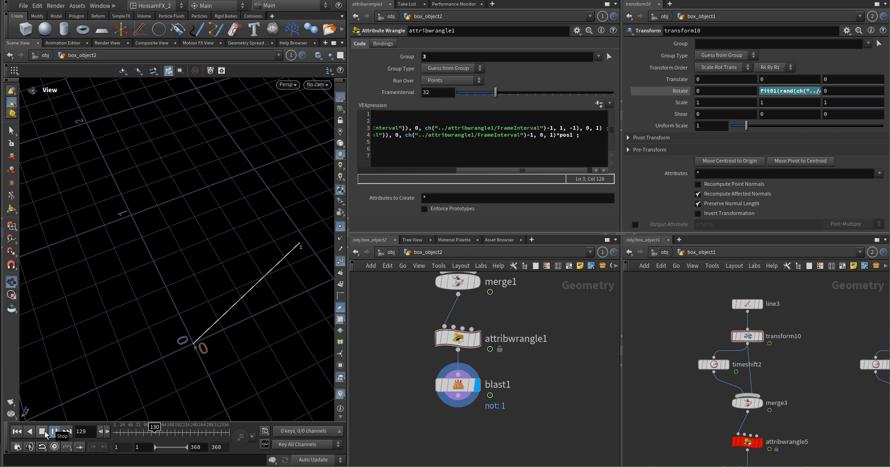
pyautogui.click(44, 431)
pyautogui.click(16, 432)
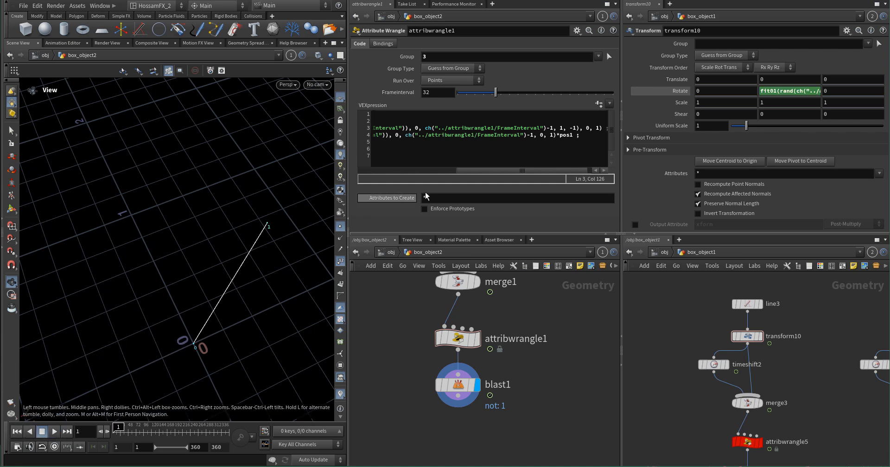
# - Examine the clamp arguments in line 3, replay the isolated line's motion from another angle, and return to frame 1
pyautogui.moveTo(526, 171); pyautogui.dragTo(551, 178)
pyautogui.scroll(-3, 394, 399)
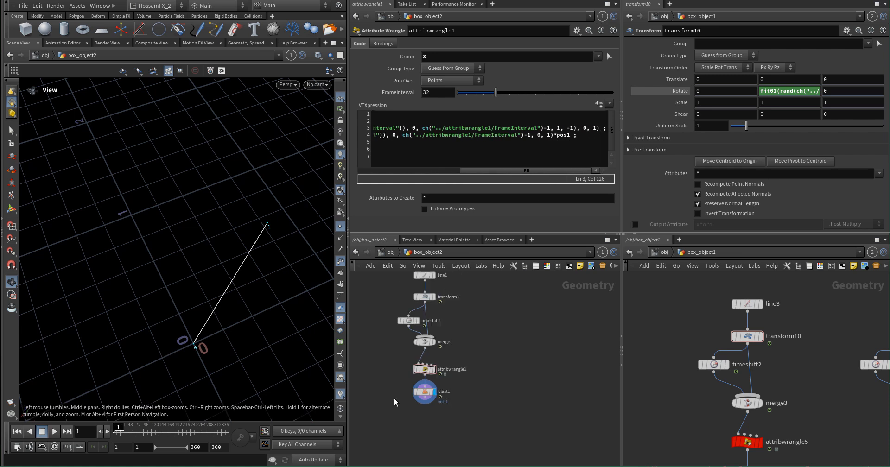
pyautogui.moveTo(394, 399); pyautogui.dragTo(442, 371, button='middle')
pyautogui.moveTo(201, 360); pyautogui.dragTo(198, 324)
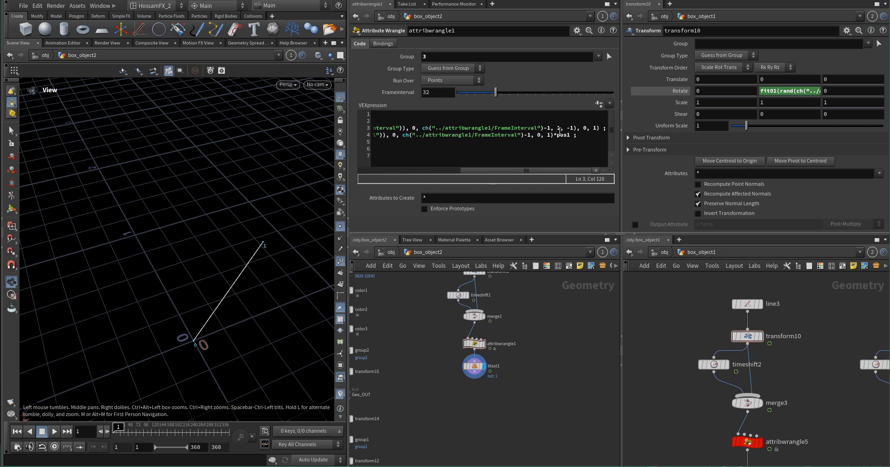
pyautogui.click(586, 128)
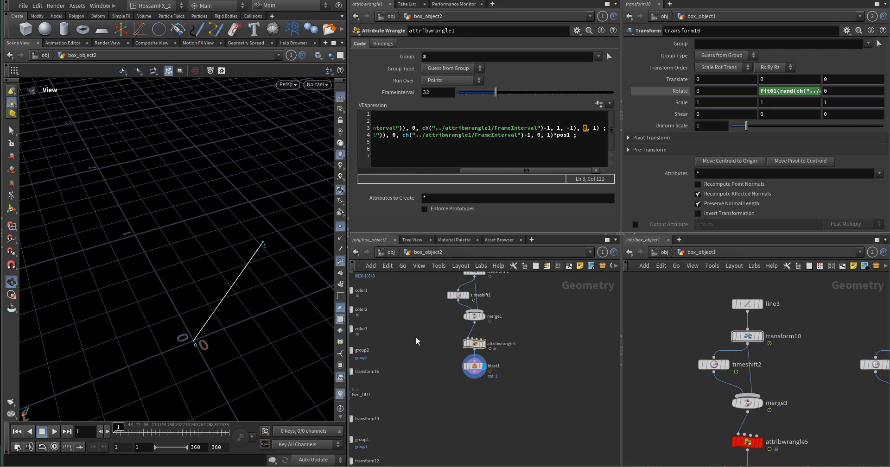
pyautogui.press('Up')
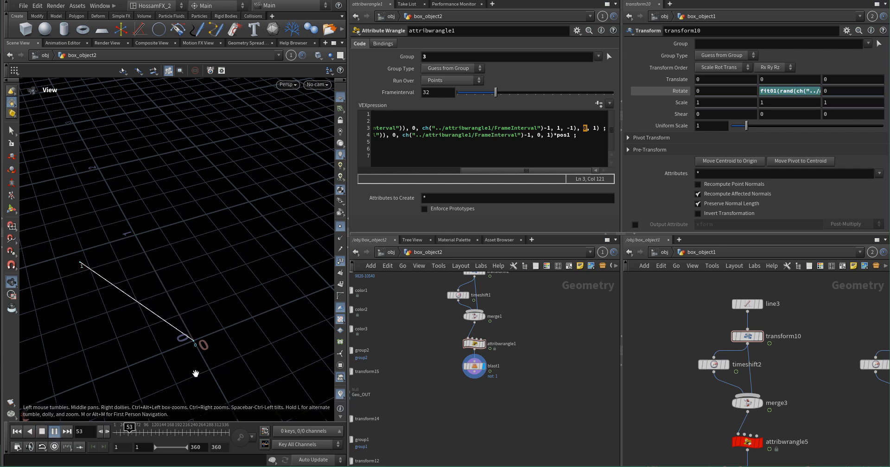
pyautogui.click(41, 431)
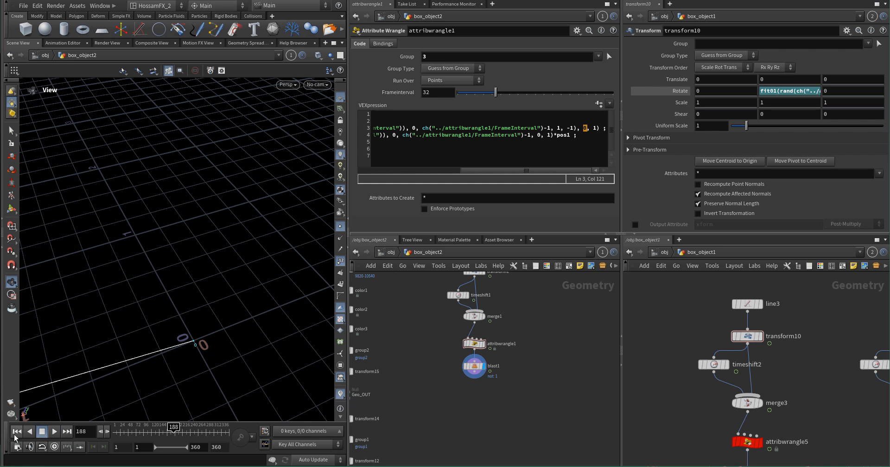
pyautogui.click(16, 432)
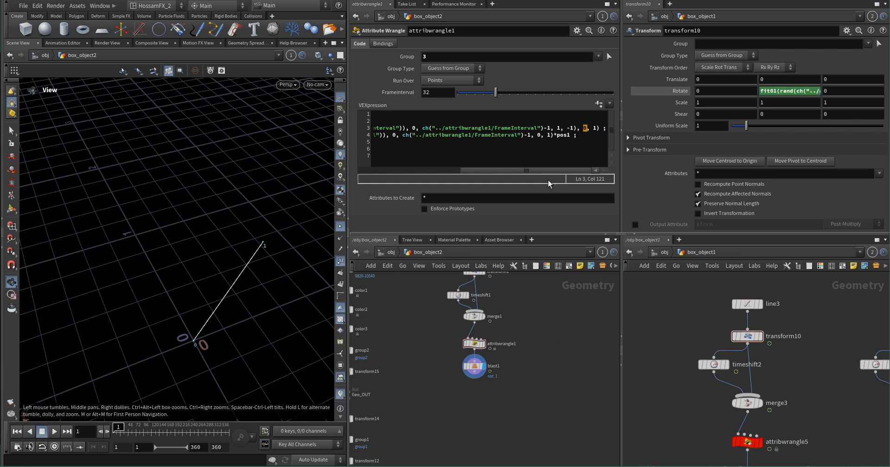
# - Try 2 as the last argument of the line 4 fit call, play the animation, and return to the first frame
pyautogui.click(547, 136)
pyautogui.click(54, 432)
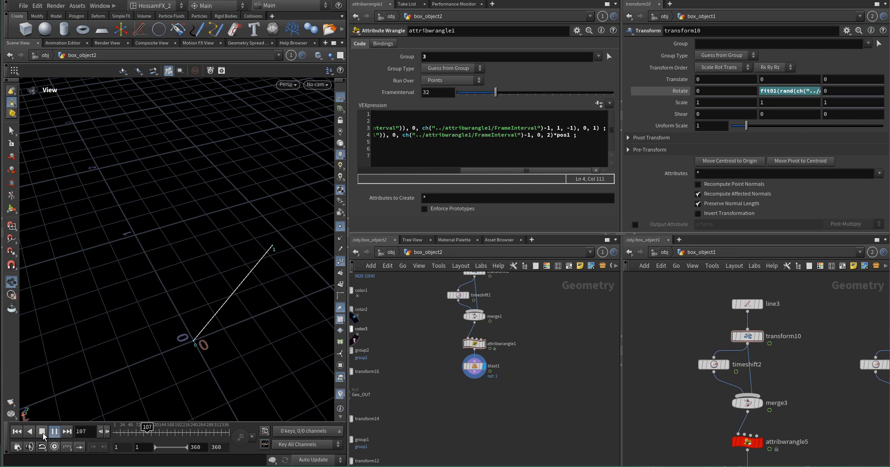
pyautogui.click(42, 432)
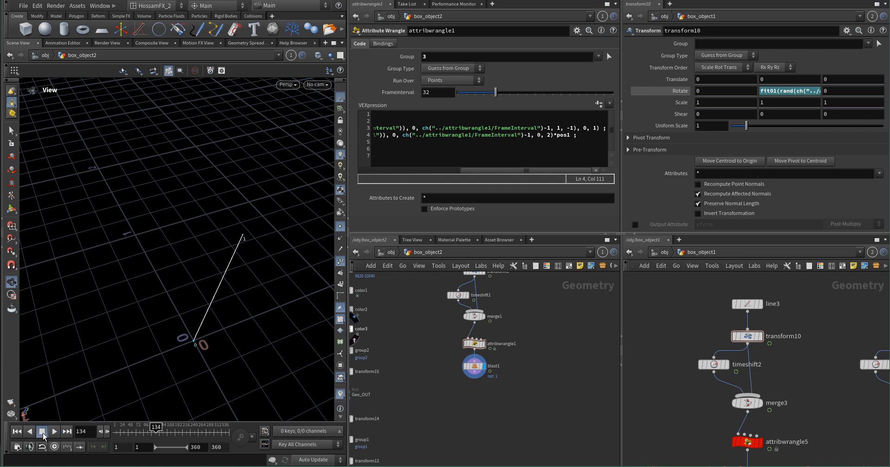
pyautogui.click(17, 431)
# - Restore the last argument of the line 4 fit call to 1
pyautogui.moveTo(207, 299); pyautogui.dragTo(200, 317)
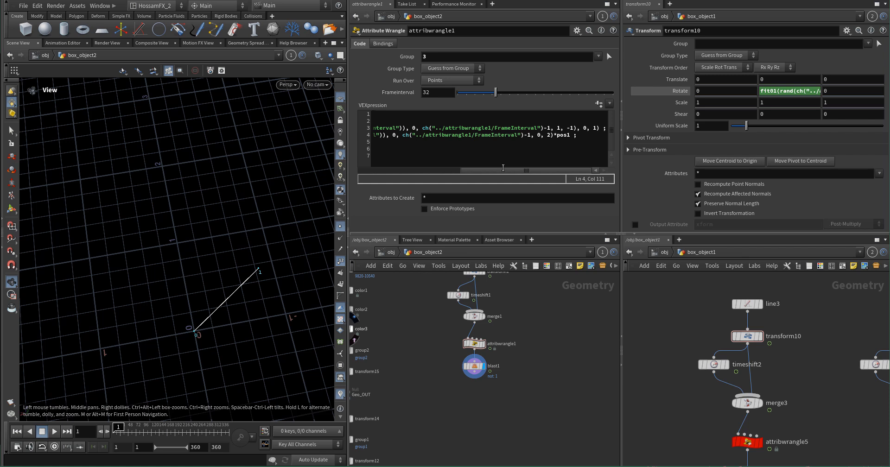
pyautogui.moveTo(503, 170)
pyautogui.mouseDown()
pyautogui.moveTo(391, 186)
pyautogui.moveTo(510, 179)
pyautogui.mouseUp()
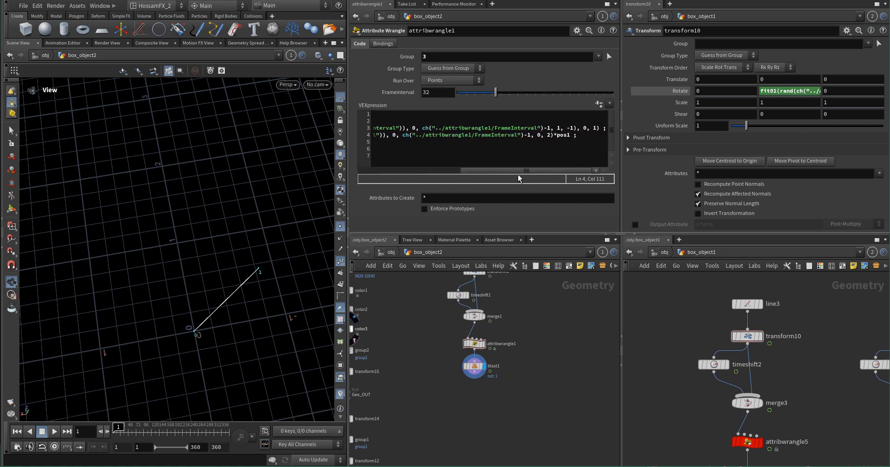
pyautogui.click(549, 136)
# - Set the display flag on the transform15 node between group2 and Geo_OUT
pyautogui.moveTo(150, 364); pyautogui.dragTo(159, 342)
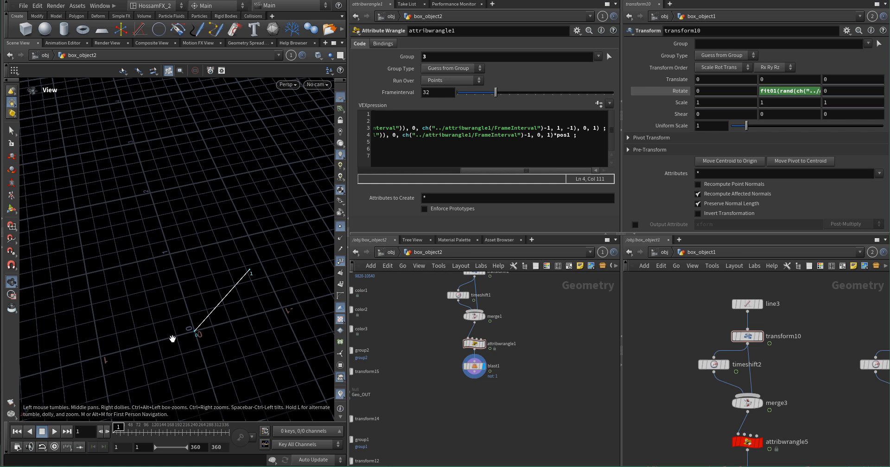
pyautogui.moveTo(270, 333); pyautogui.dragTo(265, 330)
pyautogui.scroll(-3, 449, 359)
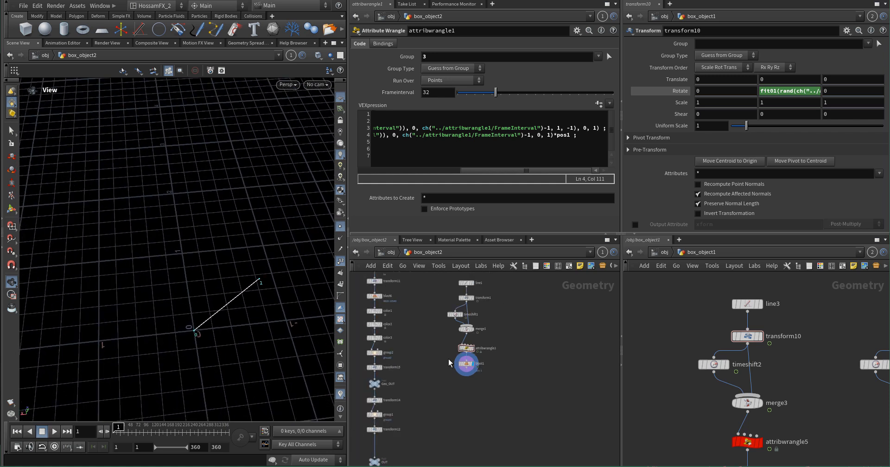
pyautogui.moveTo(238, 291); pyautogui.dragTo(248, 295)
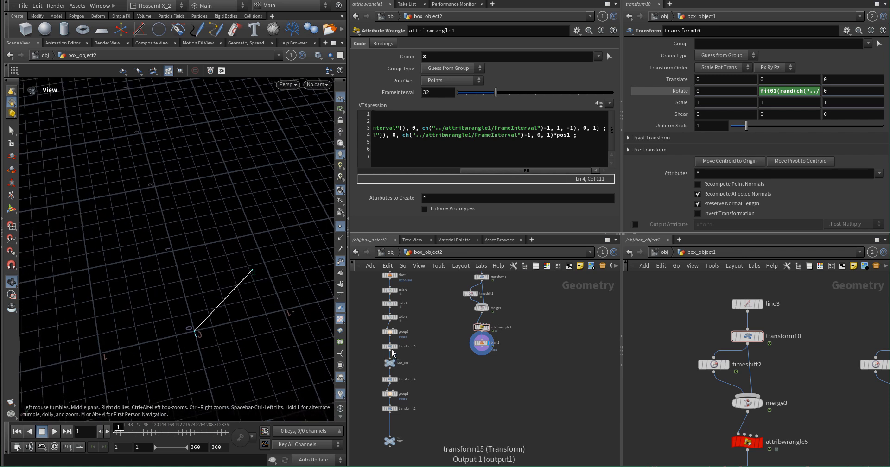
pyautogui.scroll(4, 391, 350)
pyautogui.moveTo(398, 354)
pyautogui.click(410, 337)
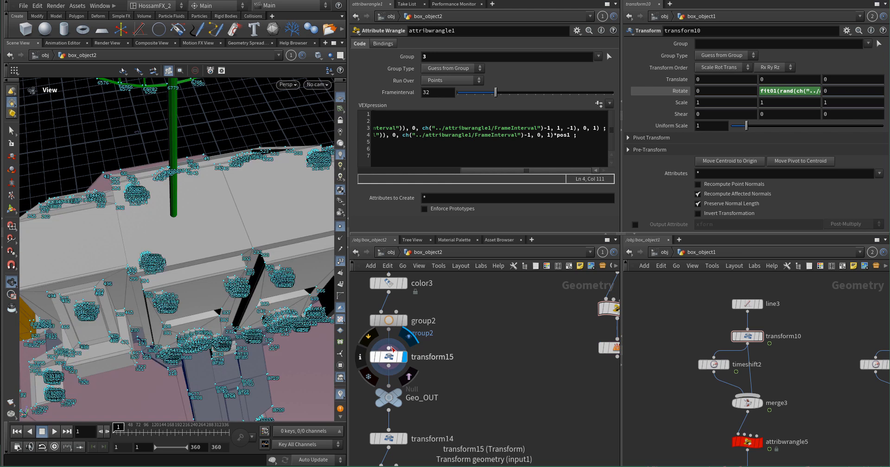
# - Turn off the point numbers in the viewport and bring the whole turret model into view
pyautogui.click(340, 260)
pyautogui.scroll(-8, 251, 270)
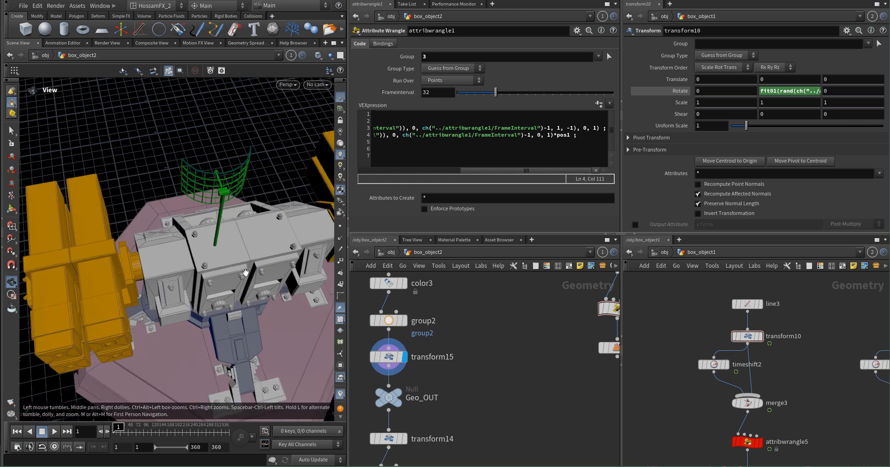
pyautogui.moveTo(249, 297); pyautogui.dragTo(229, 300)
pyautogui.moveTo(229, 300); pyautogui.dragTo(215, 273, button='middle')
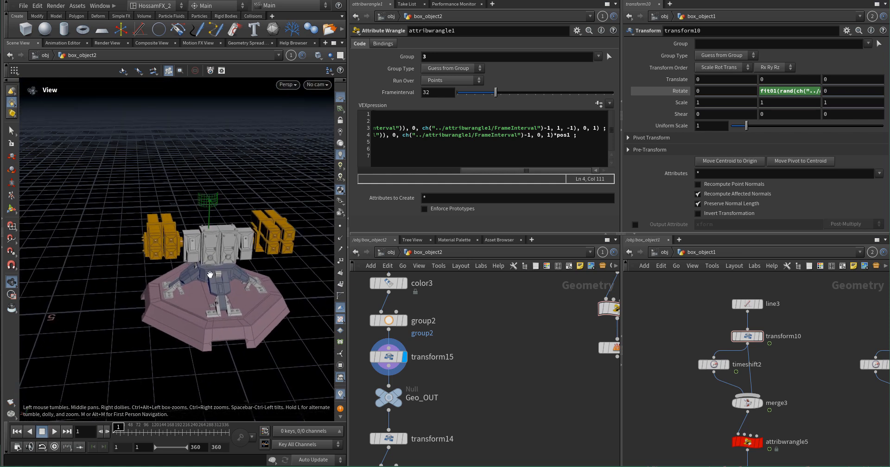
# - Play the turret animation briefly and return to the first frame
pyautogui.moveTo(215, 272); pyautogui.dragTo(211, 289)
pyautogui.click(55, 430)
pyautogui.click(39, 432)
pyautogui.click(20, 432)
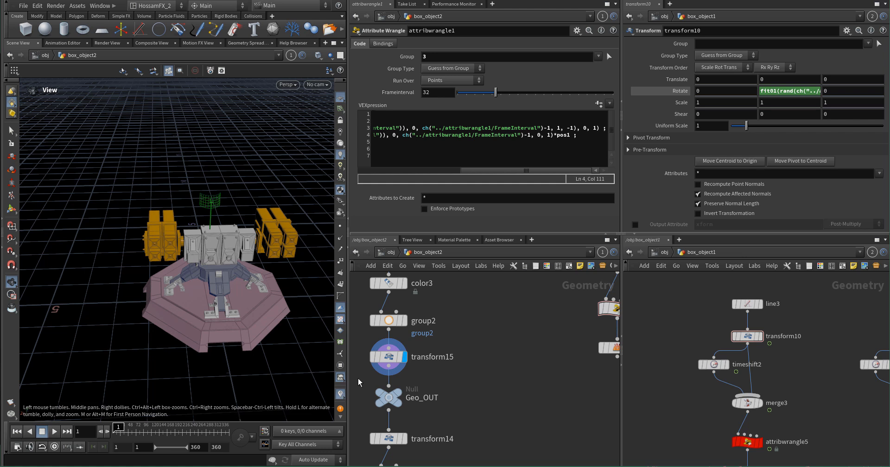
# - Set the display flag on the transform14 node below Geo_OUT and open its parameters
pyautogui.moveTo(443, 341); pyautogui.dragTo(465, 333, button='middle')
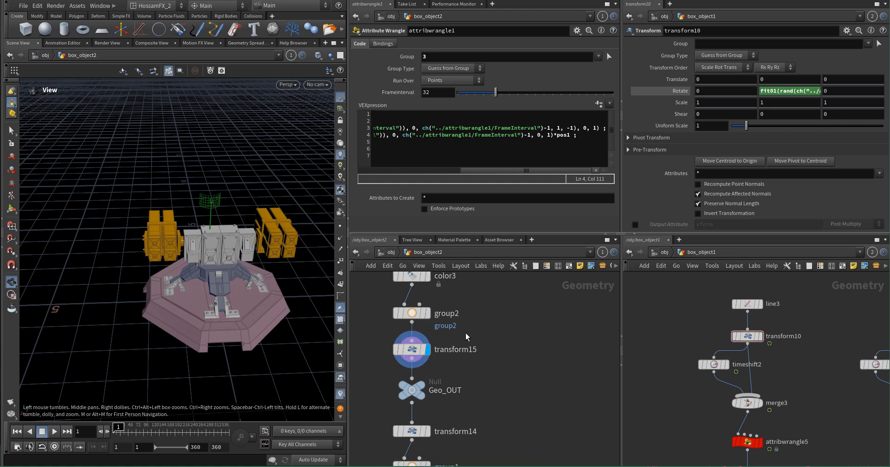
pyautogui.click(404, 352)
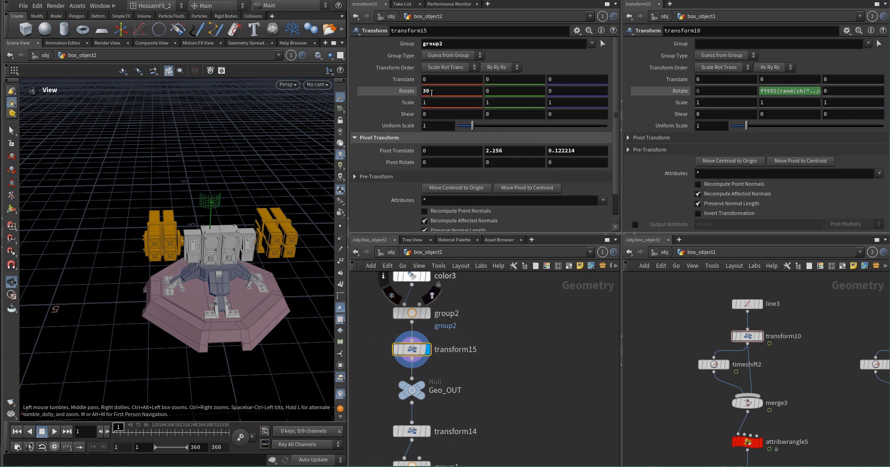
pyautogui.moveTo(483, 364); pyautogui.dragTo(508, 266, button='middle')
pyautogui.scroll(3, 443, 339)
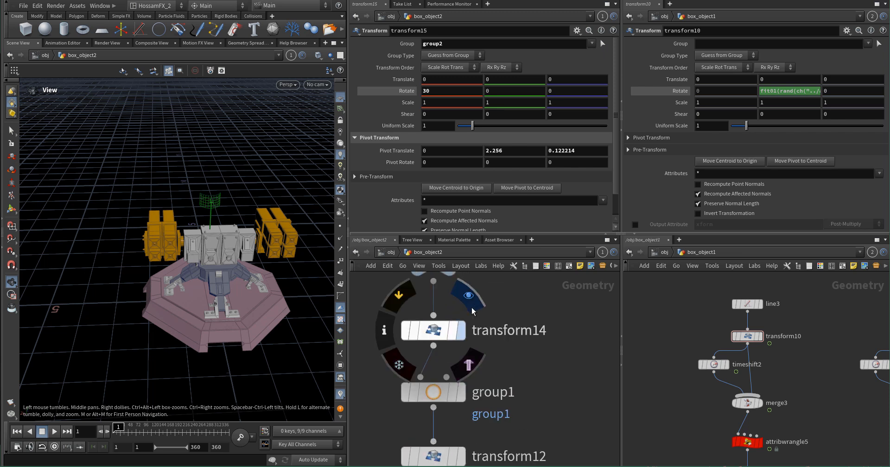
pyautogui.click(433, 330)
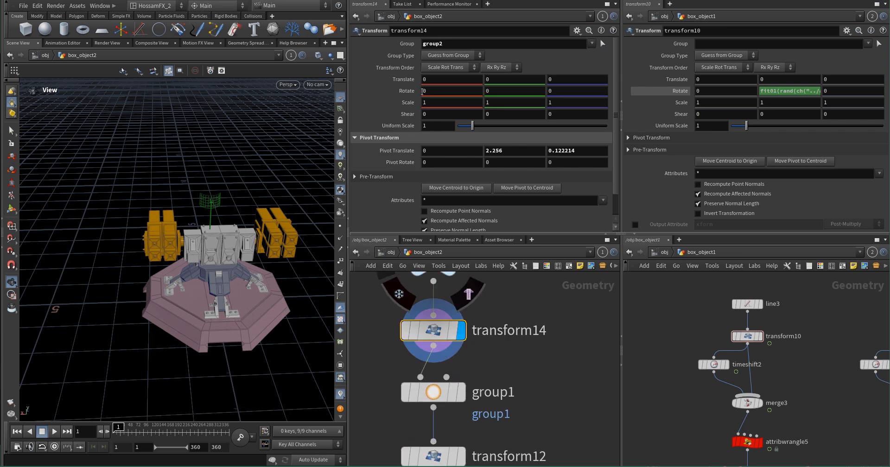
# - Try out other X rotation values on transform14 and reset the rotation to 0
pyautogui.moveTo(424, 91); pyautogui.dragTo(415, 92, button='middle')
pyautogui.click(456, 90)
pyautogui.write('0')
pyautogui.press('Return')
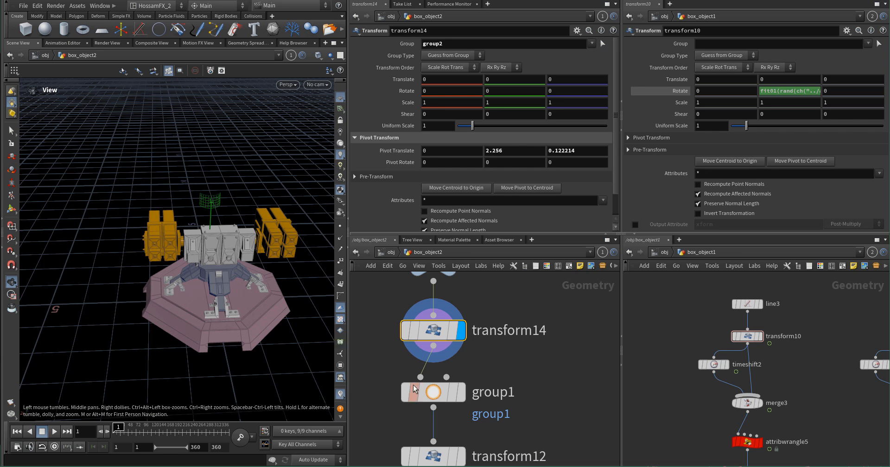
# - Start an expression in transform14's X rotation with acos(point("../"))
pyautogui.scroll(-4, 503, 360)
pyautogui.scroll(5, 503, 360)
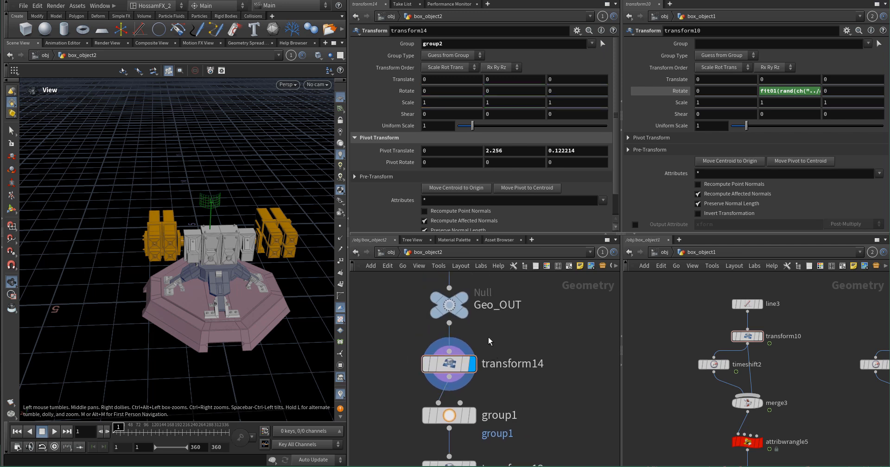
pyautogui.doubleClick(436, 90)
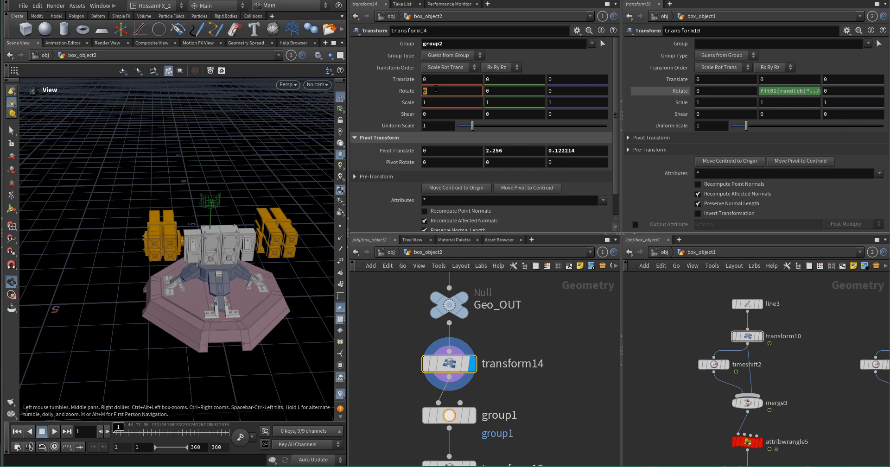
pyautogui.write('acos(')
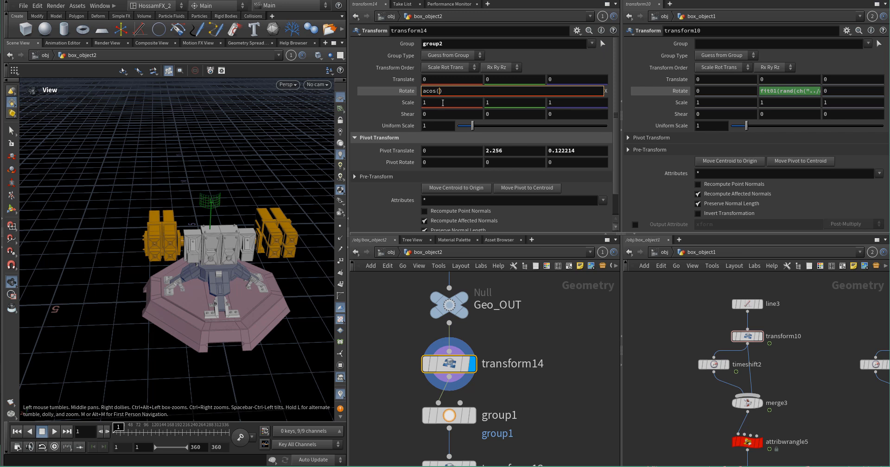
pyautogui.write('int')
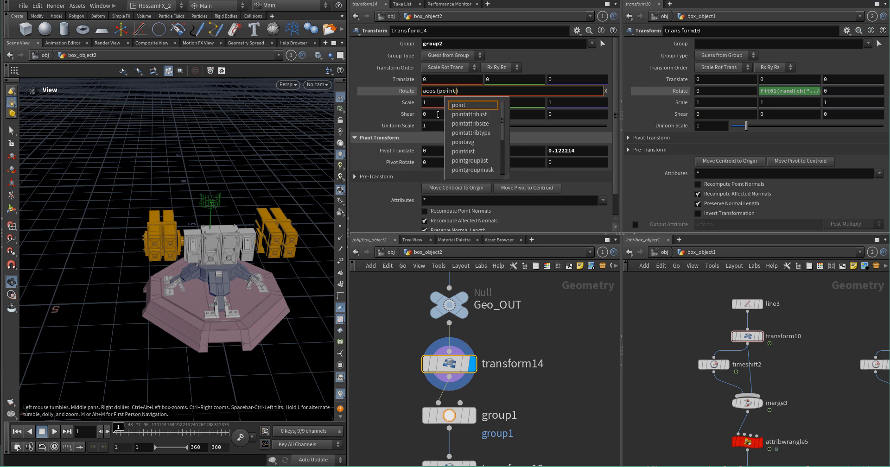
pyautogui.write('("../')
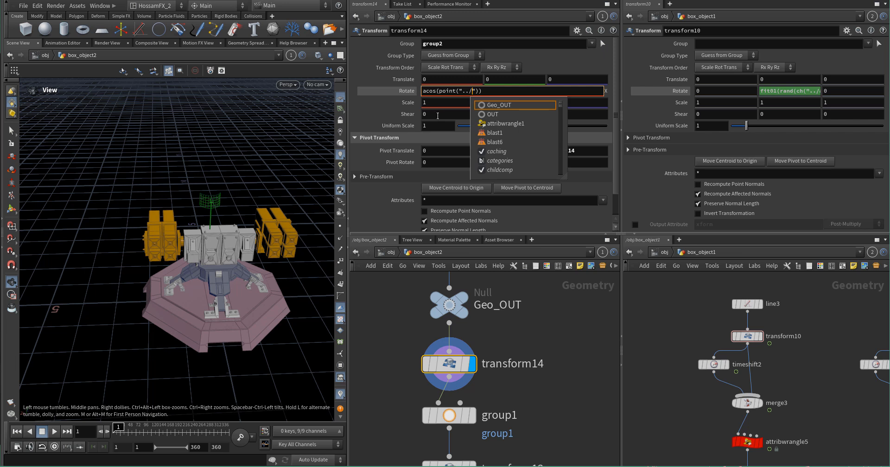
# - Add a Null node connected to the output of blast1 and display it
pyautogui.click(599, 367)
pyautogui.scroll(-2, 580, 380)
pyautogui.moveTo(538, 360); pyautogui.dragTo(376, 310, button='middle')
pyautogui.scroll(-6, 455, 360)
pyautogui.moveTo(455, 364); pyautogui.dragTo(457, 371, button='middle')
pyautogui.scroll(8, 475, 340)
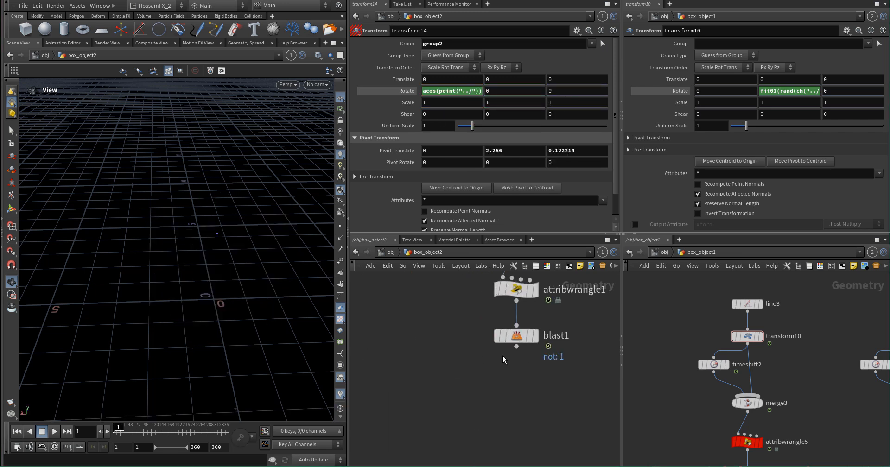
pyautogui.press('Tab')
pyautogui.write('null')
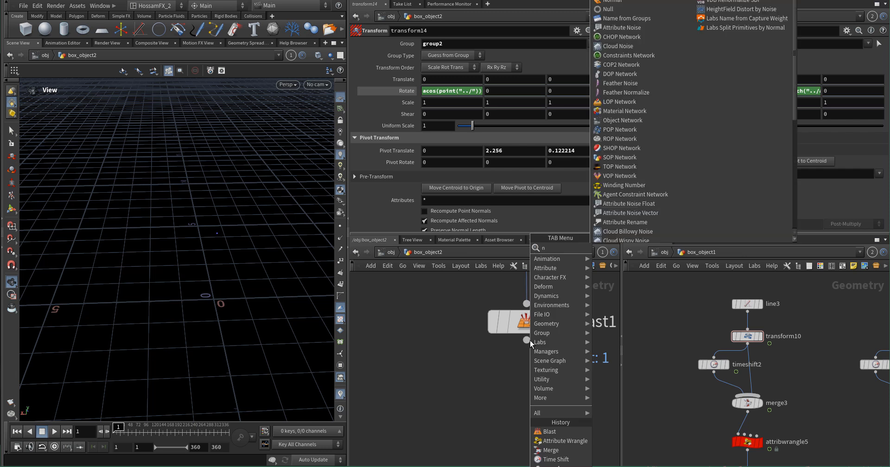
pyautogui.press('Return')
pyautogui.click(530, 340)
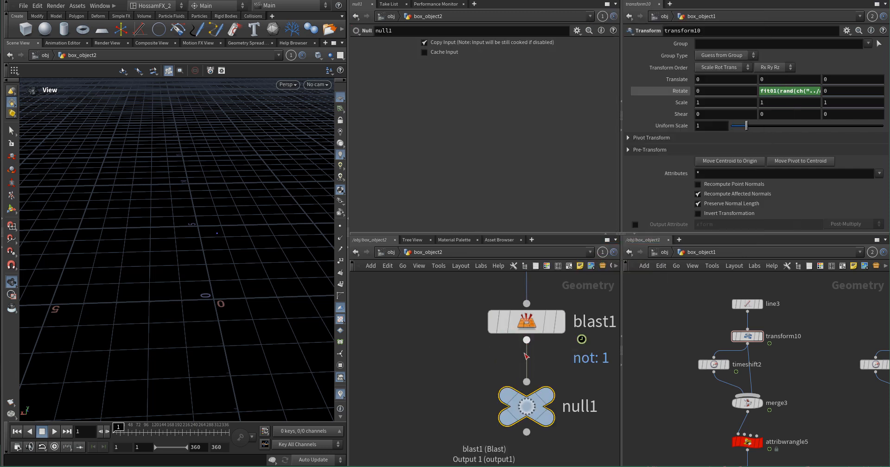
# - Rename the new Null node below blast1 as Angle_1
pyautogui.doubleClick(587, 414)
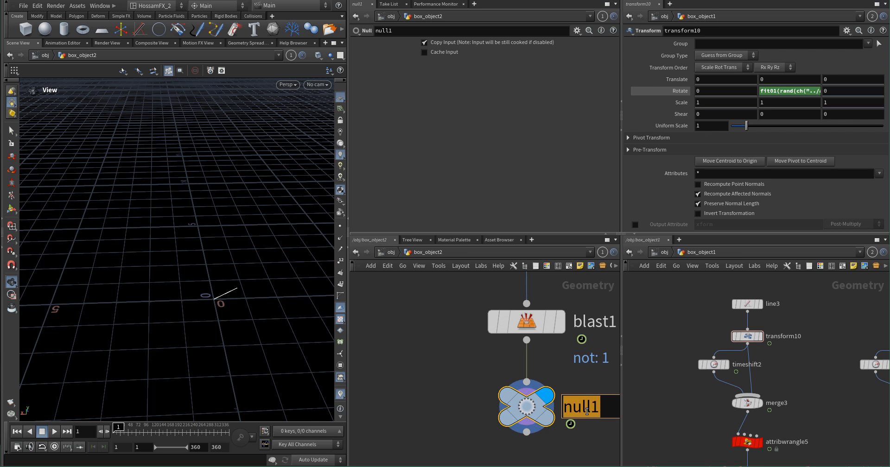
pyautogui.write('Angle_')
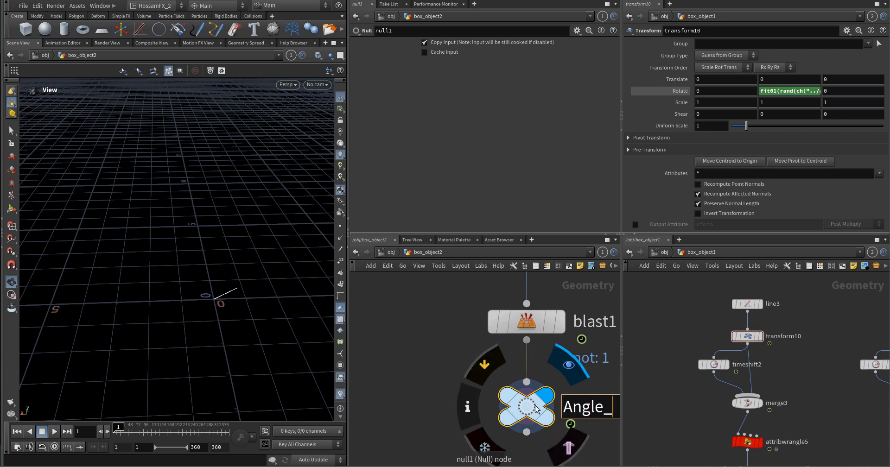
pyautogui.write('1')
pyautogui.press('Return')
# - Turn on point numbers in the viewport and examine the points of the displayed line up close
pyautogui.scroll(-10, 408, 380)
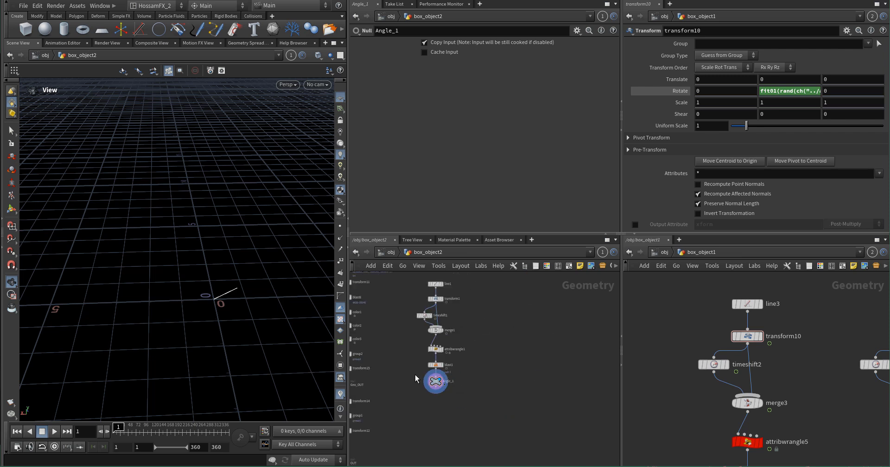
pyautogui.scroll(5, 417, 376)
pyautogui.scroll(-5, 359, 360)
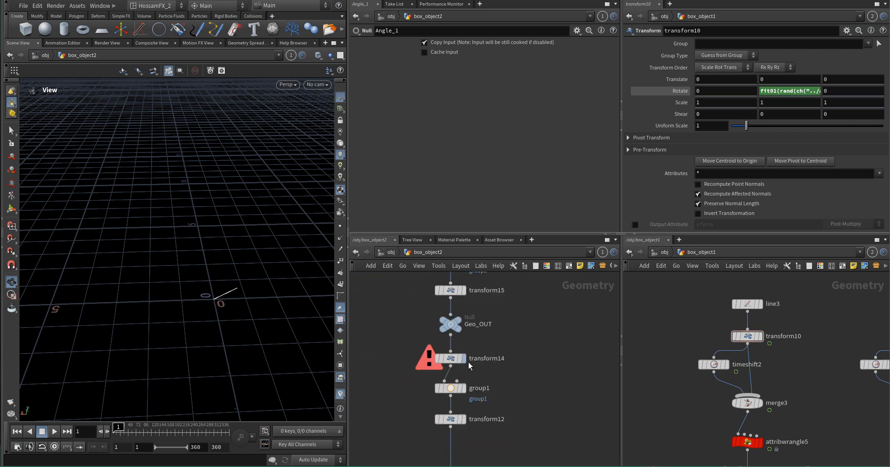
pyautogui.click(340, 261)
pyautogui.moveTo(259, 270); pyautogui.dragTo(257, 296)
pyautogui.scroll(8, 236, 243)
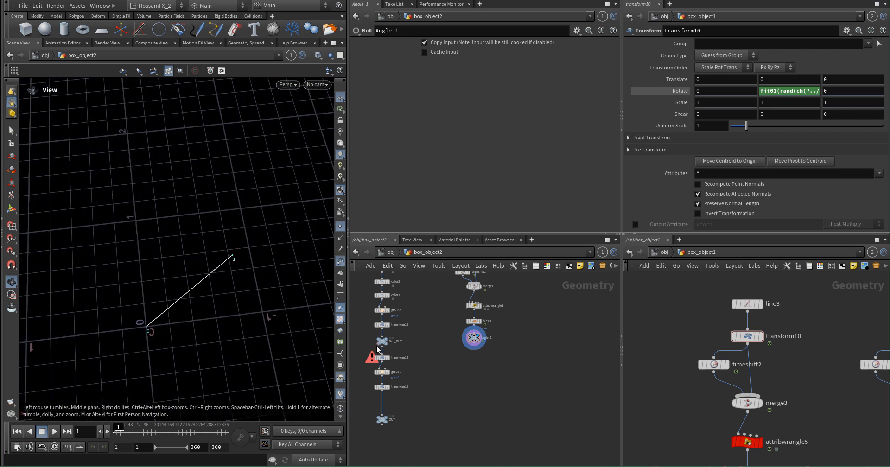
# - Complete transform14's X rotation expression as acos(point("../Angle_1", 1, P, 0))
pyautogui.scroll(8, 379, 352)
pyautogui.click(401, 361)
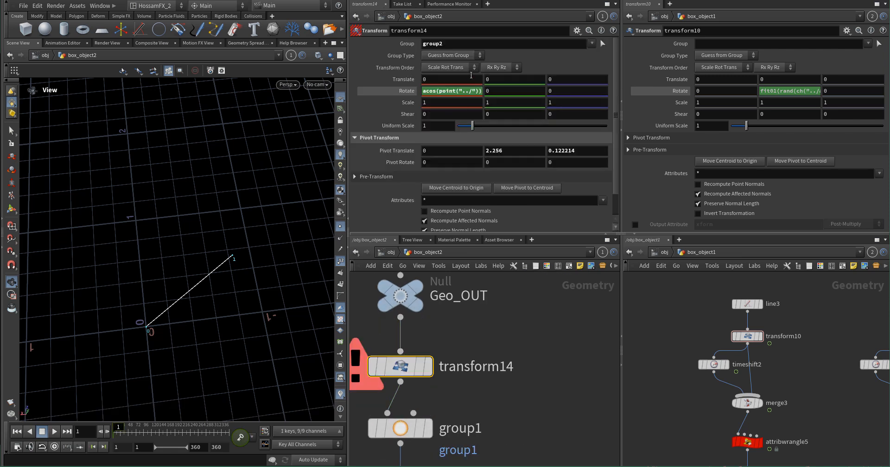
pyautogui.click(469, 91)
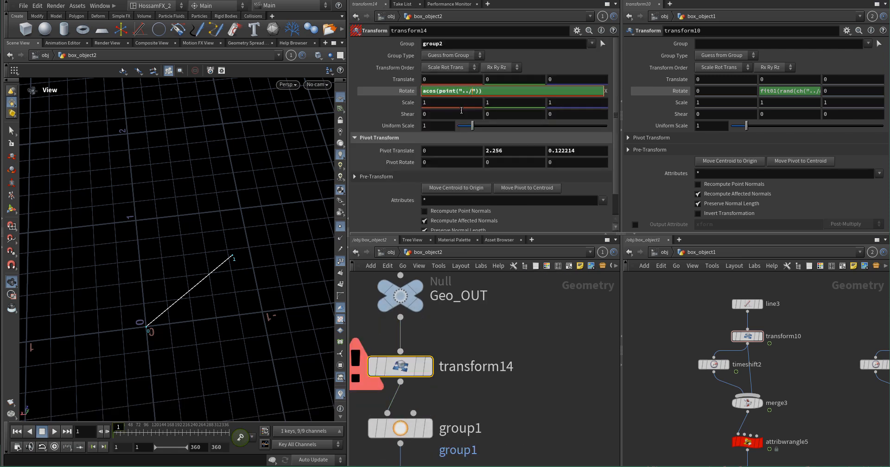
pyautogui.write('A')
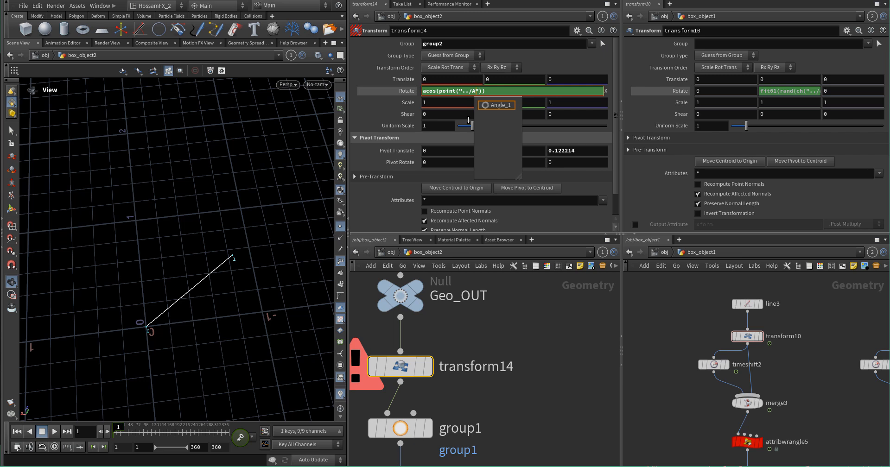
pyautogui.press('Tab')
pyautogui.write('/')
pyautogui.press('BackSpace')
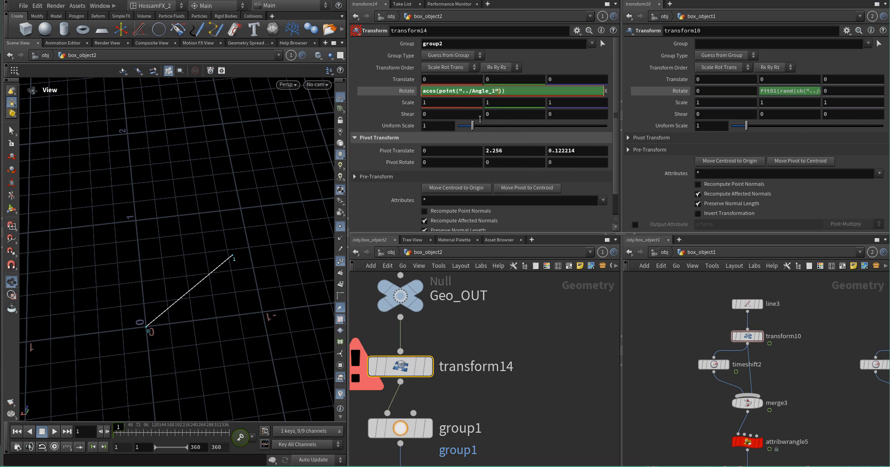
pyautogui.write(', 1,')
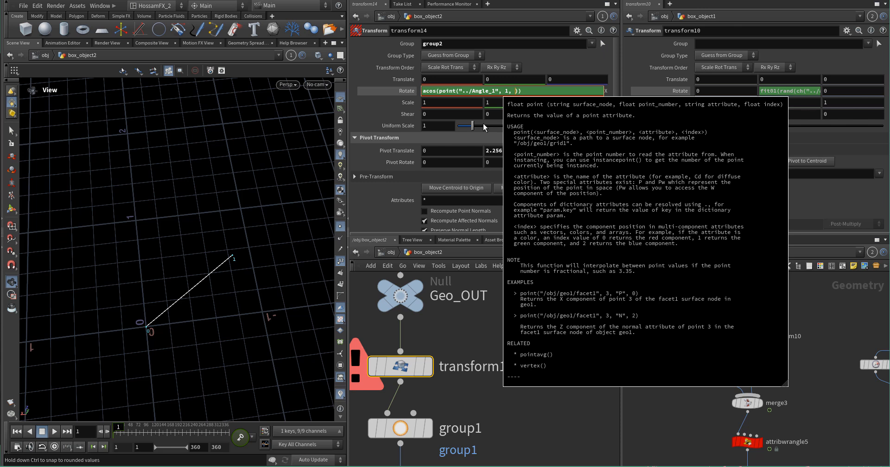
pyautogui.write('P, 0')
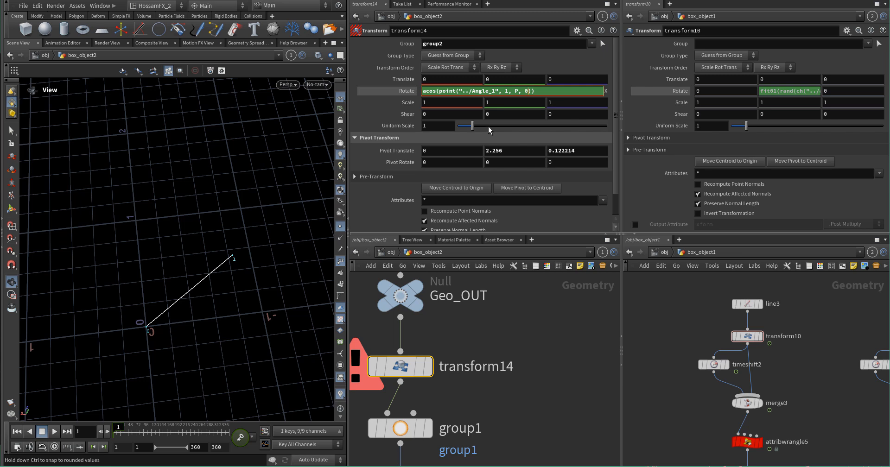
pyautogui.click(526, 310)
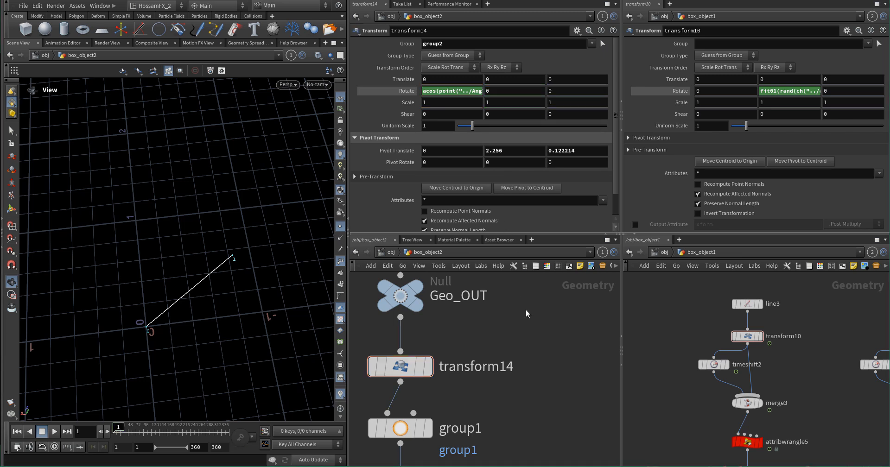
# - Display the transform14 node and show the evaluated value of its rotation expression
pyautogui.click(432, 334)
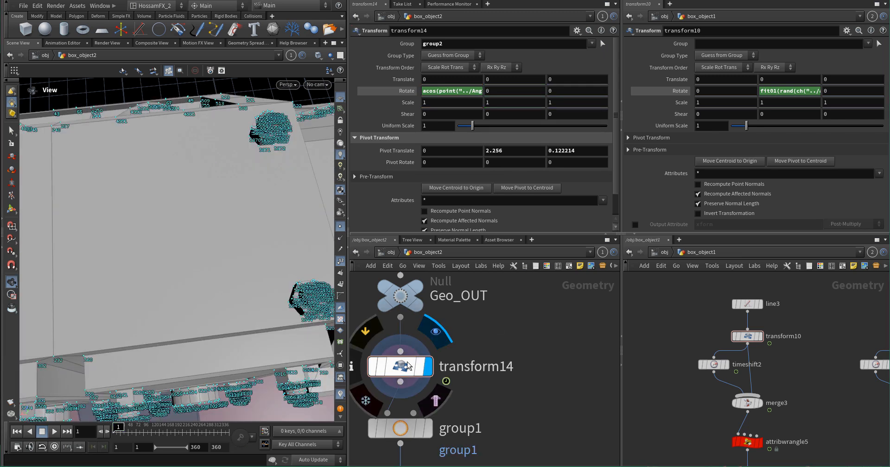
pyautogui.click(400, 366)
pyautogui.click(410, 91)
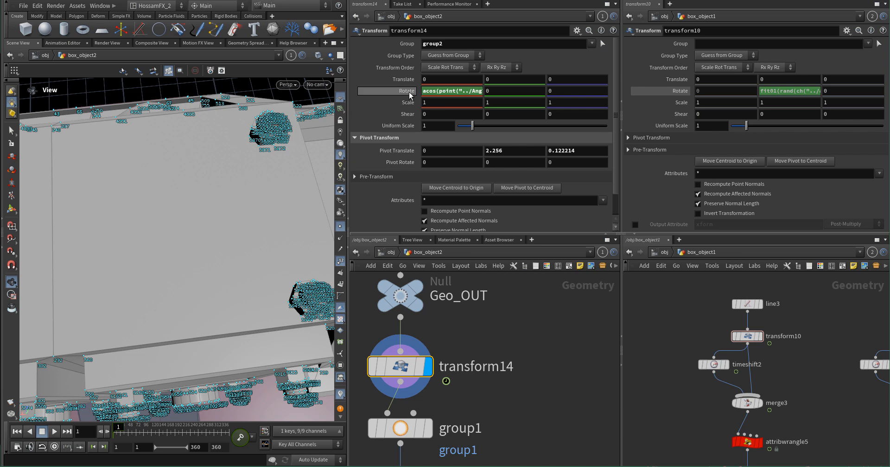
# - Turn off the points and point numbers in the viewport and view the turret's launchers from the side
pyautogui.moveTo(263, 246); pyautogui.dragTo(244, 227)
pyautogui.click(338, 263)
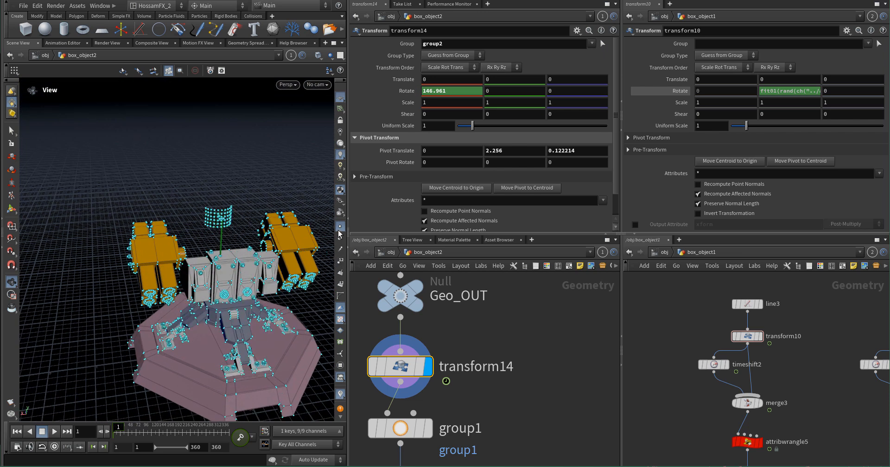
pyautogui.moveTo(293, 241); pyautogui.dragTo(247, 255)
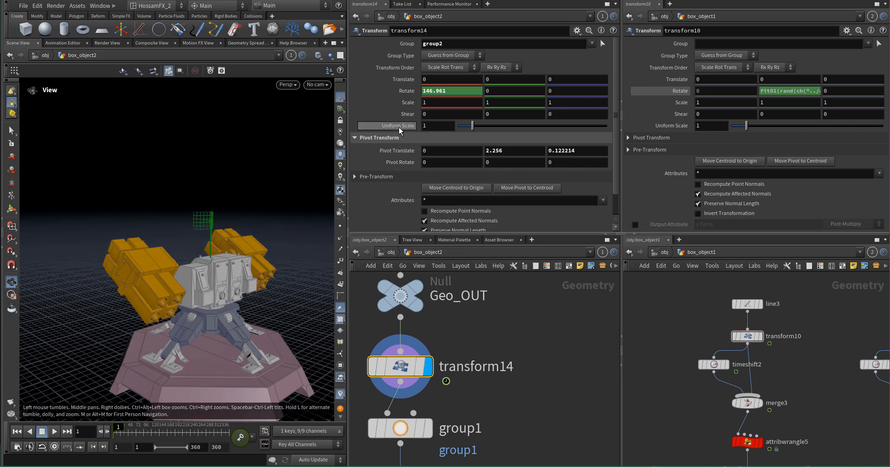
# - Set the random range in transform1's Y rotation fit01 expression to a minimum of 15 and a maximum of 75
pyautogui.scroll(-4, 512, 323)
pyautogui.scroll(-3, 511, 321)
pyautogui.moveTo(510, 321); pyautogui.dragTo(463, 353, button='middle')
pyautogui.scroll(6, 478, 333)
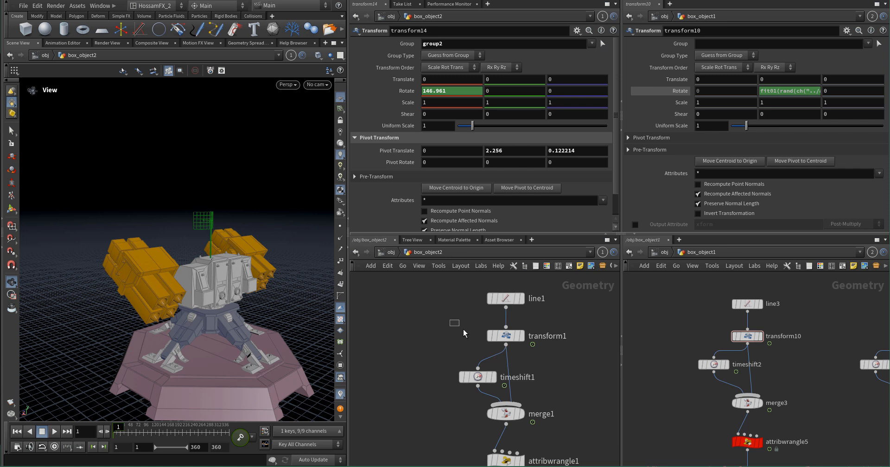
pyautogui.click(519, 342)
pyautogui.scroll(-2, 459, 322)
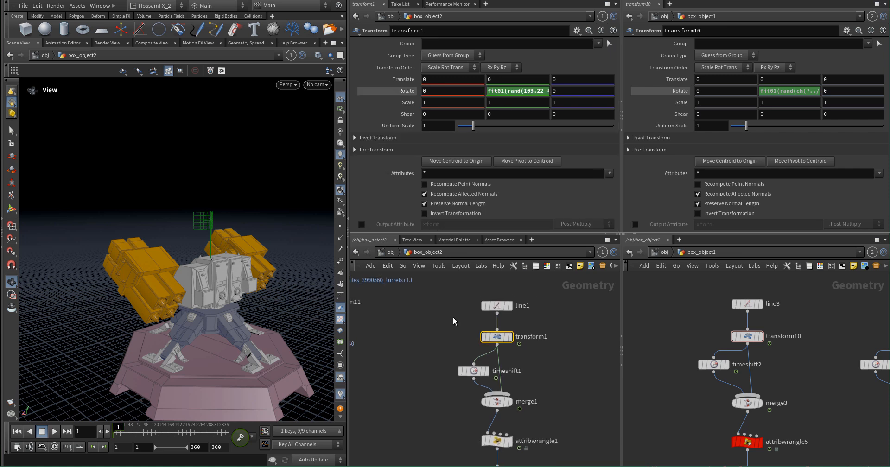
pyautogui.click(510, 91)
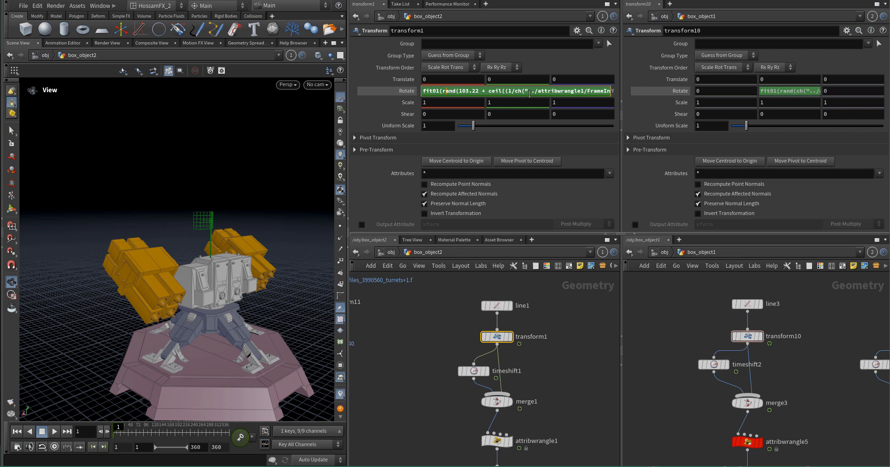
pyautogui.hotkey('alt', 'e')
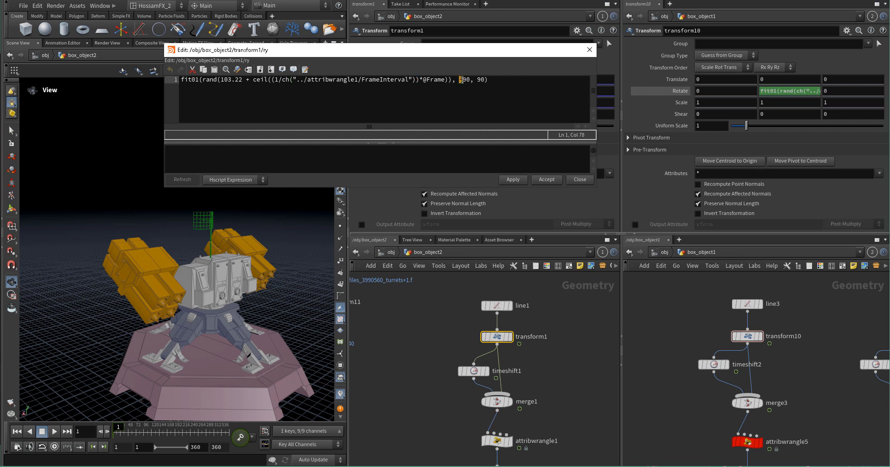
pyautogui.write('15')
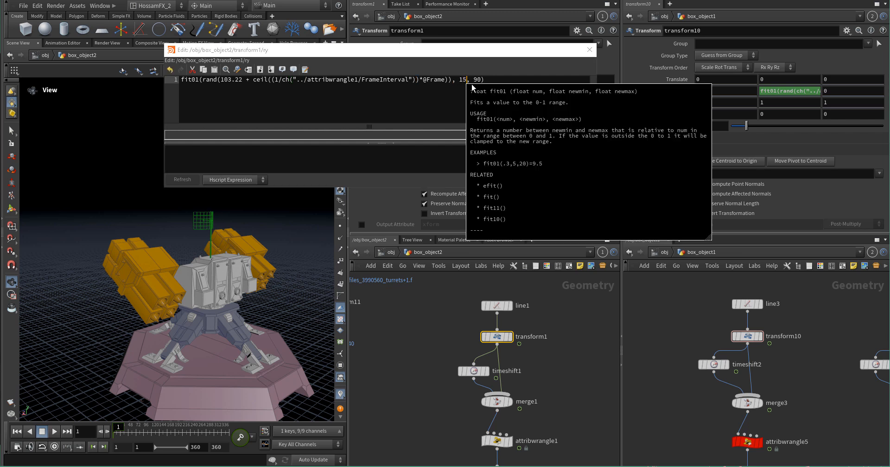
pyautogui.click(476, 80)
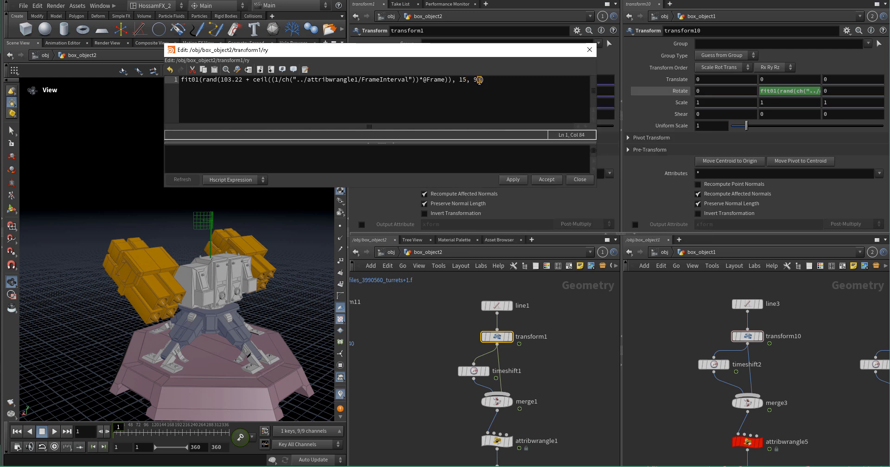
pyautogui.write('73')
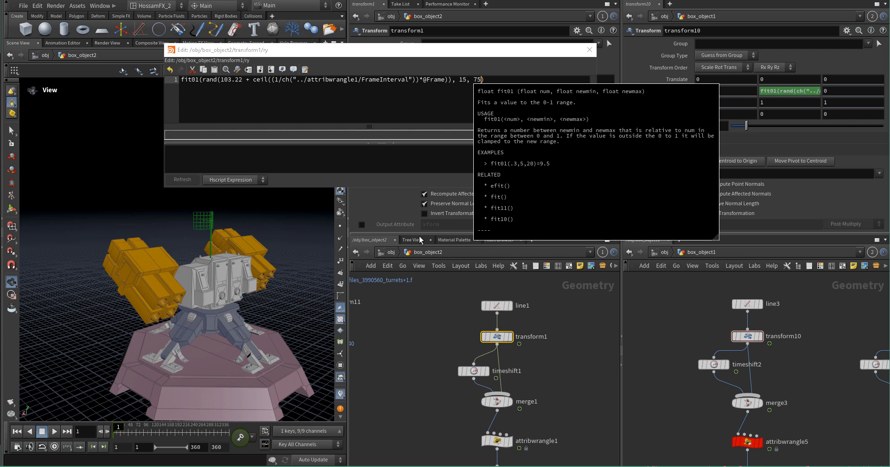
pyautogui.click(419, 181)
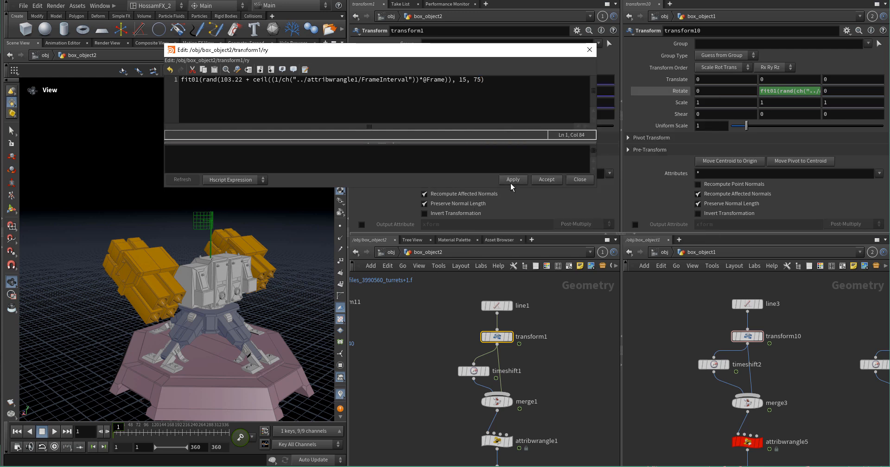
pyautogui.click(545, 180)
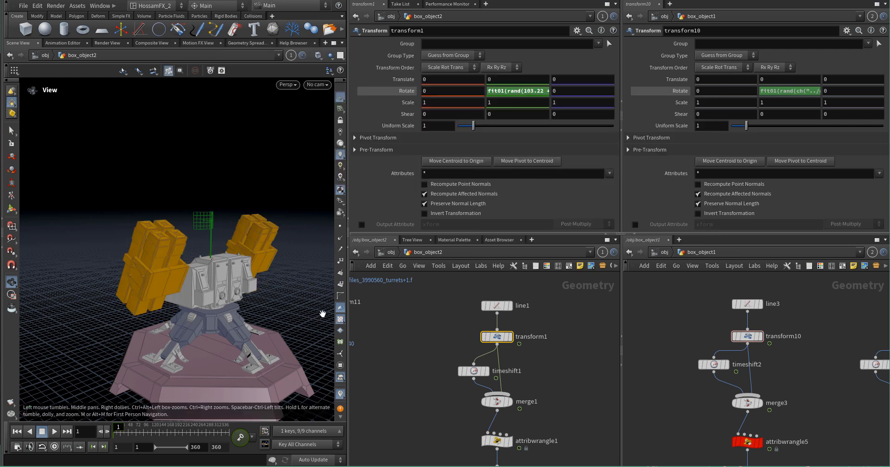
# - Negate transform14's X rotation expression by putting a minus sign before acos, checking the launchers from the side
pyautogui.moveTo(188, 255); pyautogui.dragTo(318, 324)
pyautogui.scroll(-6, 423, 367)
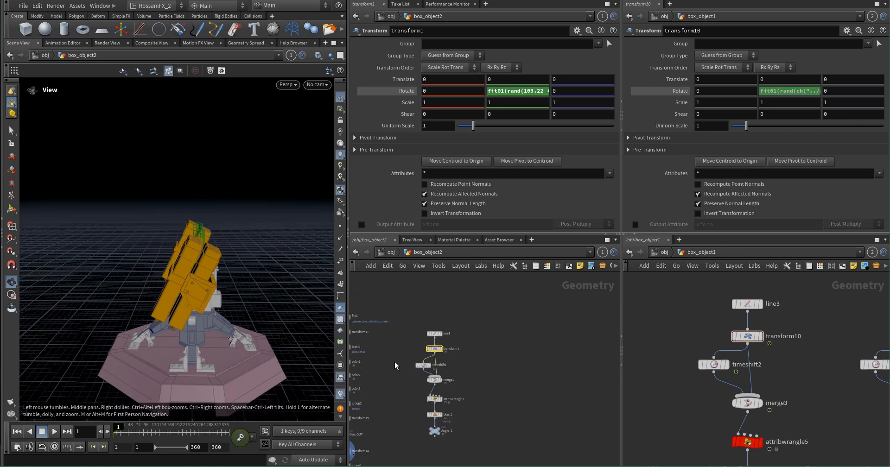
pyautogui.scroll(8, 414, 336)
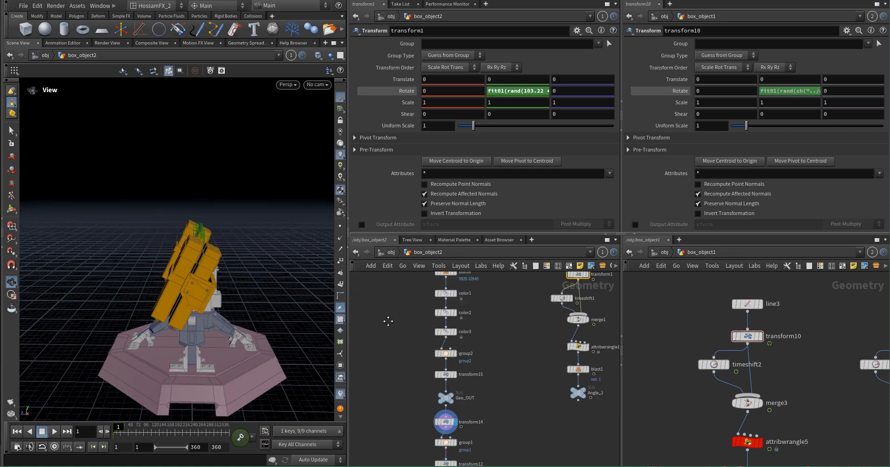
pyautogui.scroll(-2, 414, 356)
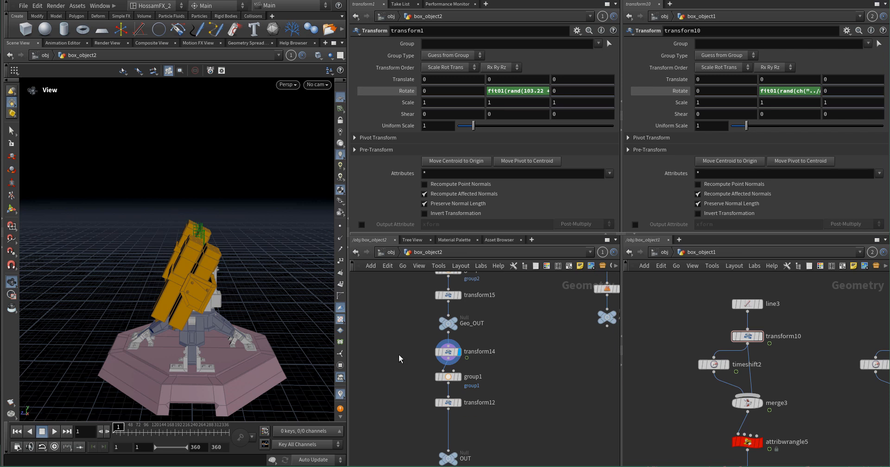
pyautogui.moveTo(412, 337); pyautogui.dragTo(459, 355)
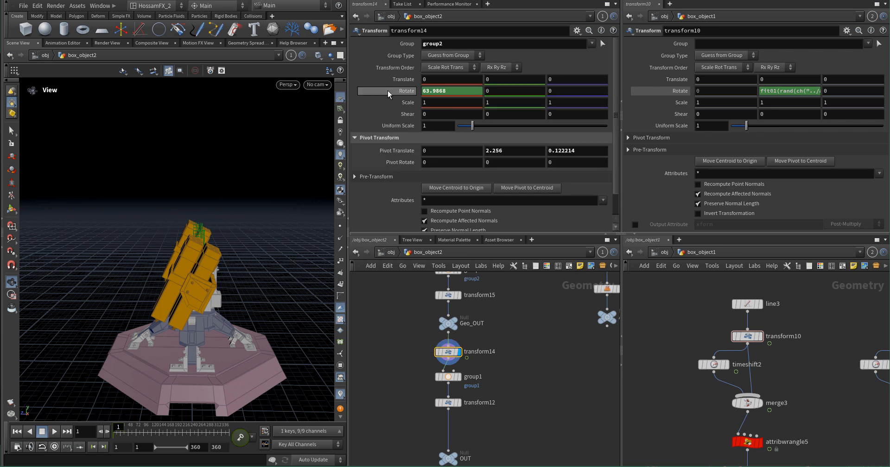
pyautogui.click(402, 90)
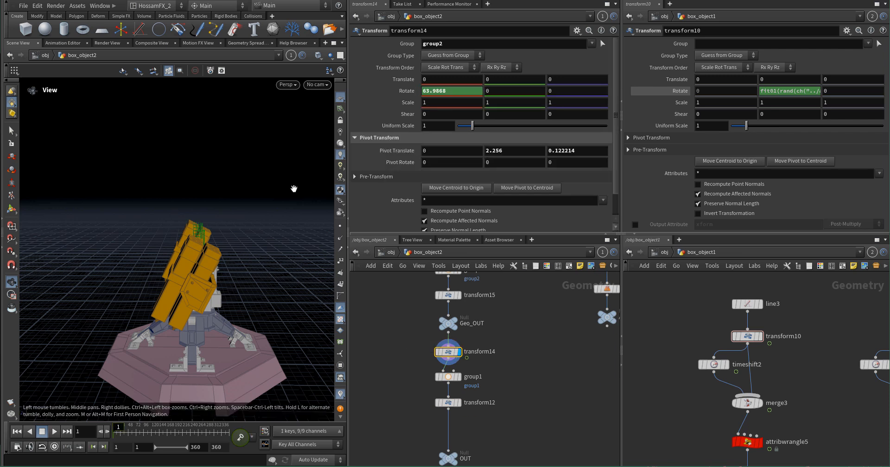
pyautogui.click(406, 92)
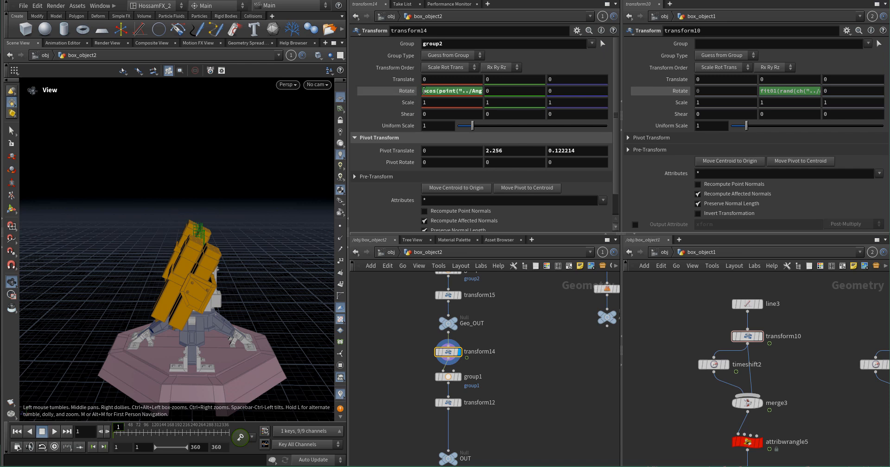
pyautogui.click(424, 90)
pyautogui.write('-')
pyautogui.press('Return')
# - Play the launcher animation while showing transform14's evaluated X rotation, and return to the first frame
pyautogui.moveTo(240, 304); pyautogui.dragTo(188, 315)
pyautogui.click(51, 431)
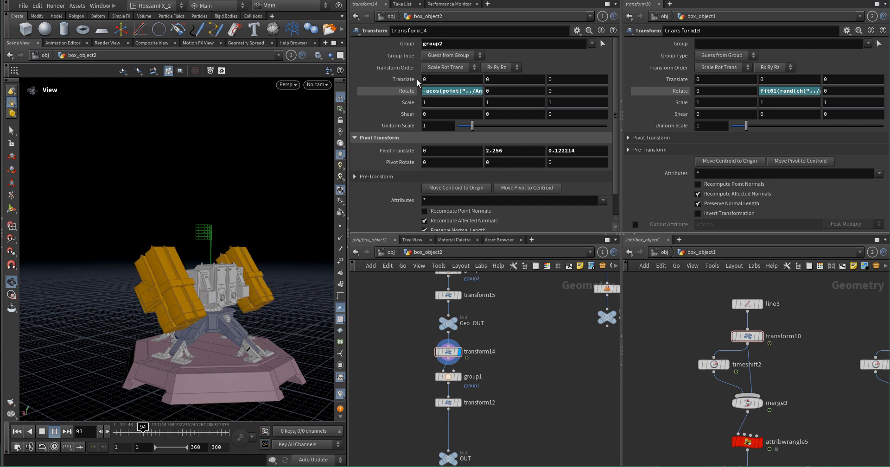
pyautogui.click(402, 90)
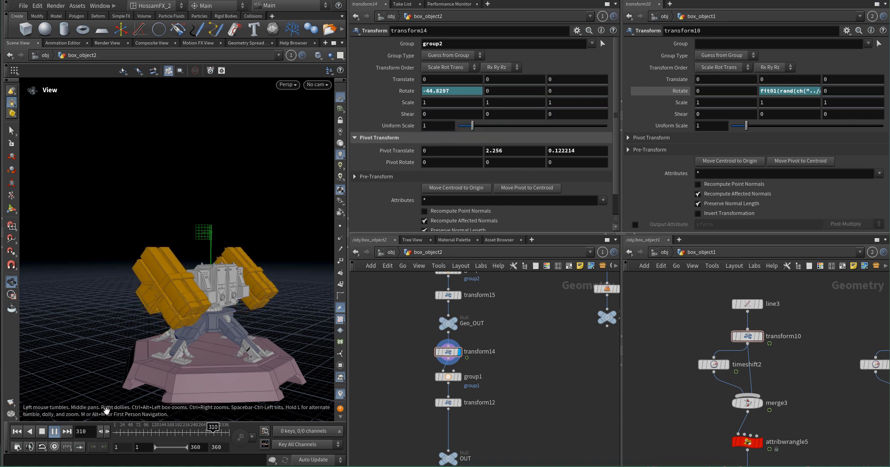
pyautogui.click(42, 431)
pyautogui.click(17, 431)
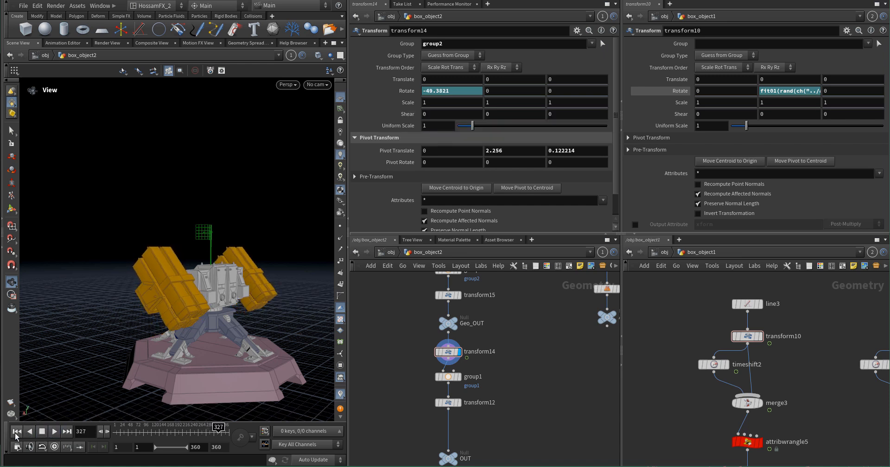
# - Duplicate the whole node chain from line1 to Angle_1 and place the copy beside the original
pyautogui.scroll(-5, 436, 352)
pyautogui.scroll(-3, 394, 369)
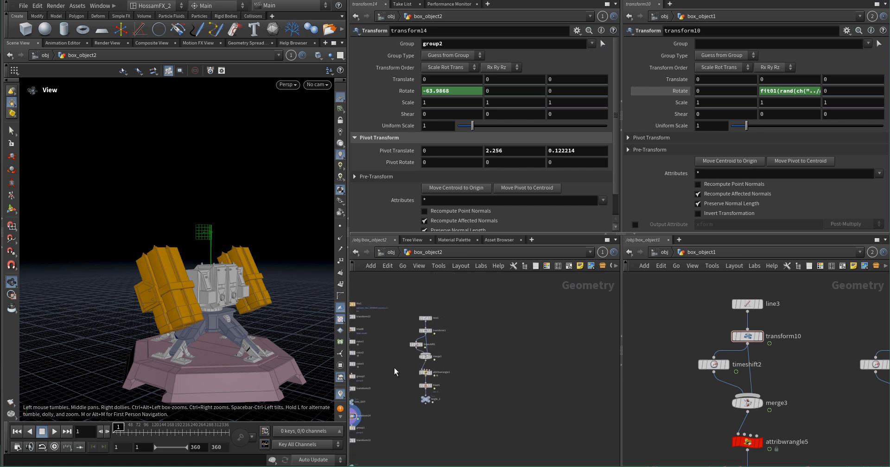
pyautogui.moveTo(401, 311); pyautogui.dragTo(492, 400)
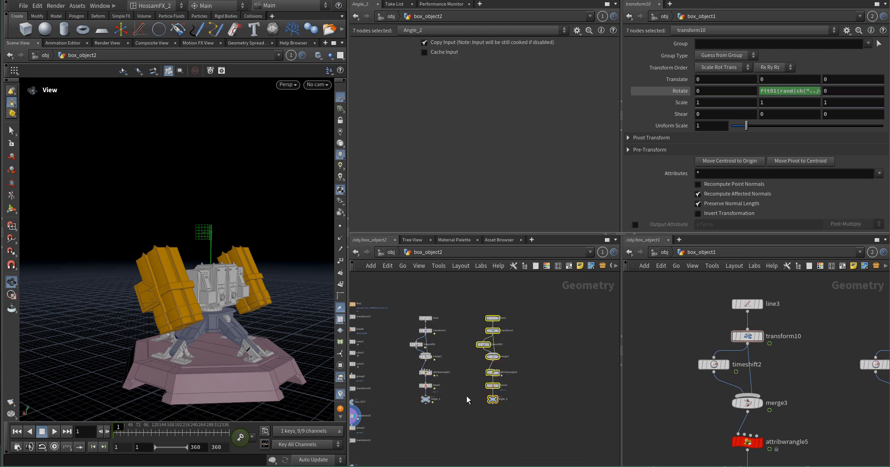
pyautogui.click(466, 396)
pyautogui.scroll(5, 467, 361)
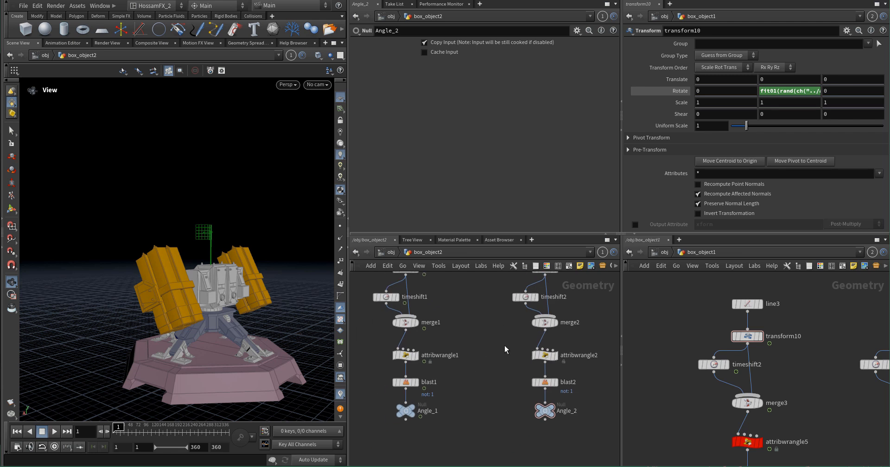
# - Compare the frame interval and VEX code of attribwrangle2 with those of attribwrangle1
pyautogui.click(545, 355)
pyautogui.moveTo(463, 342); pyautogui.dragTo(504, 329, button='middle')
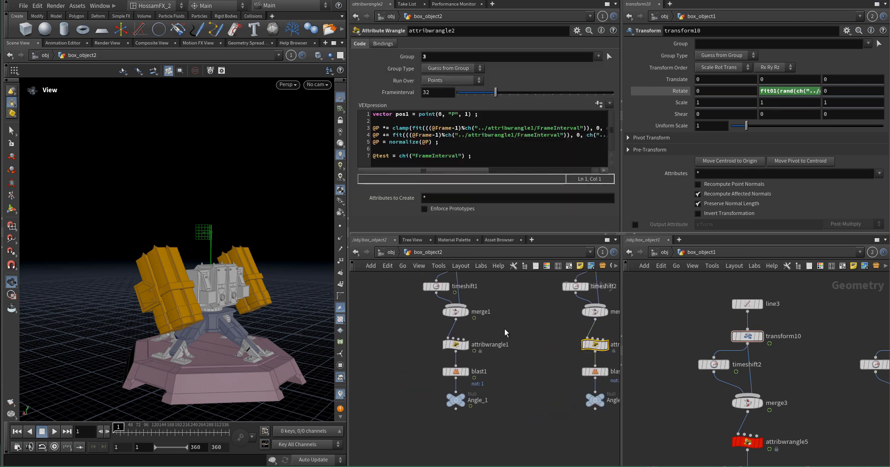
pyautogui.click(451, 346)
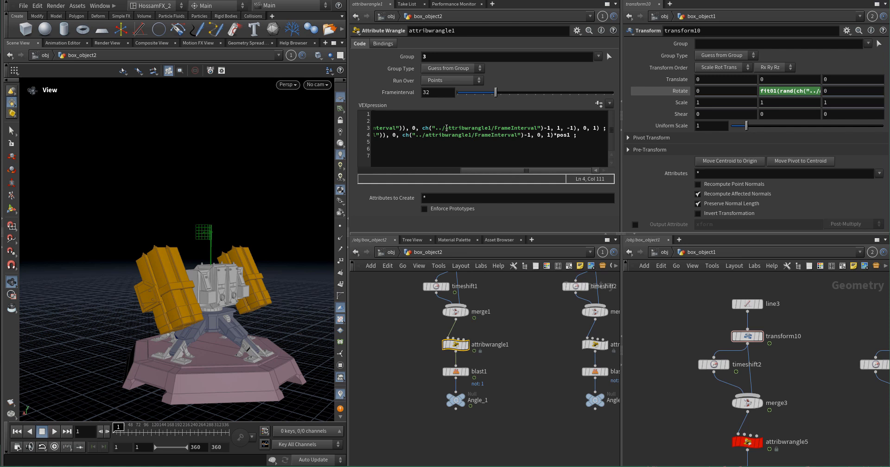
pyautogui.moveTo(479, 171); pyautogui.dragTo(377, 171)
pyautogui.scroll(-3, 415, 342)
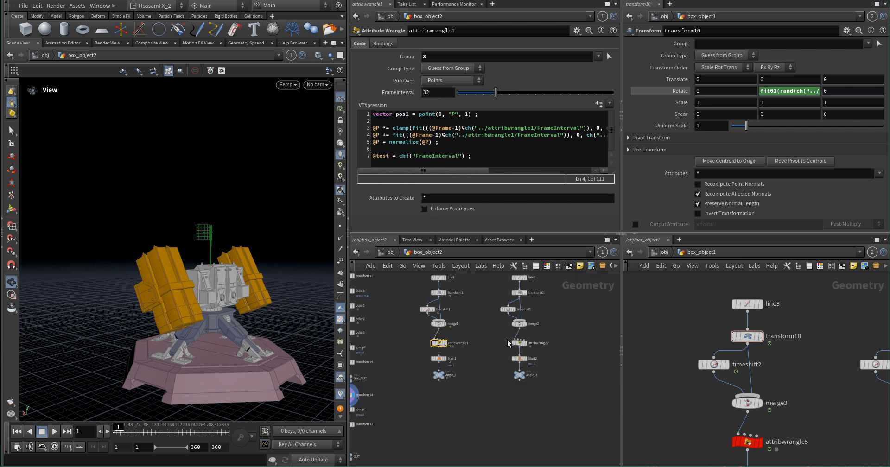
pyautogui.moveTo(485, 340); pyautogui.dragTo(491, 348, button='middle')
pyautogui.scroll(3, 501, 349)
# - Link attribwrangle2's Frameinterval to attribwrangle1's Frameinterval with a relative reference
pyautogui.click(539, 350)
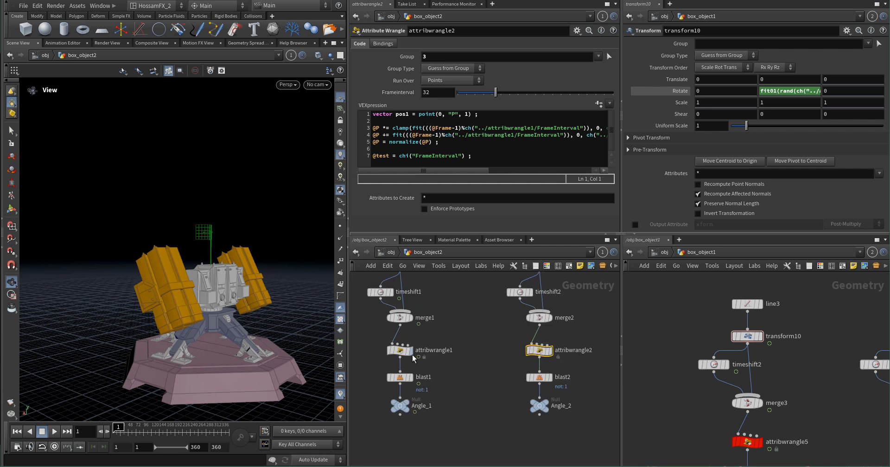
pyautogui.click(401, 350)
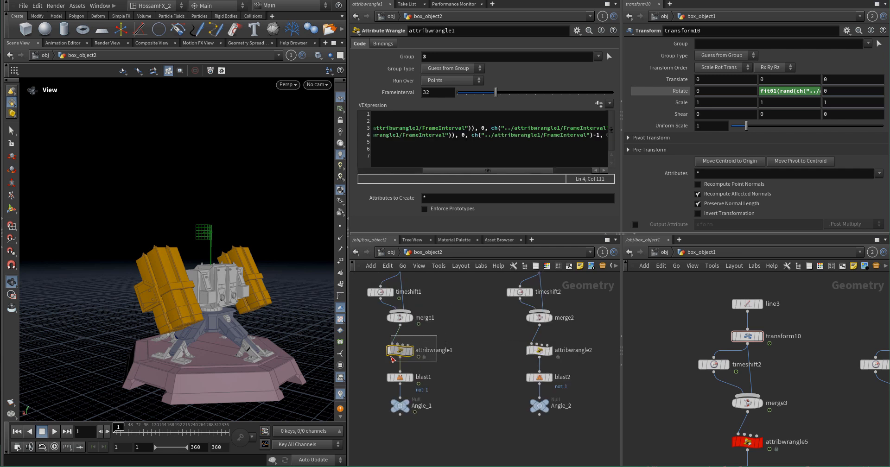
pyautogui.rightClick(401, 92)
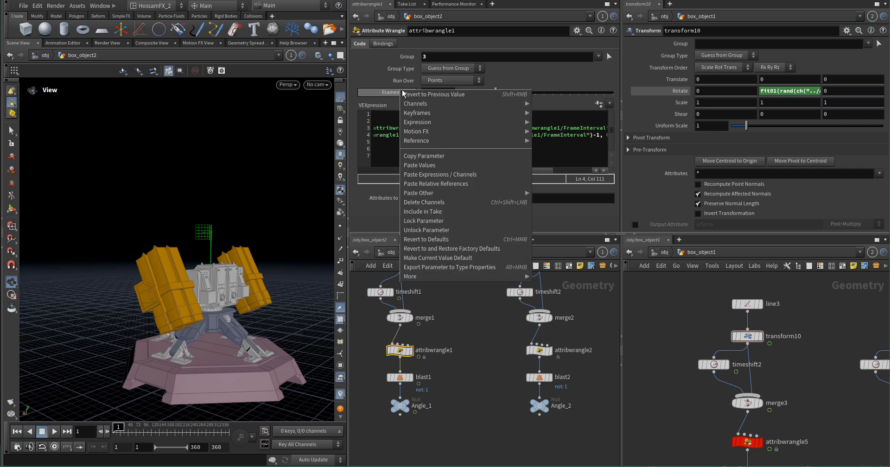
pyautogui.click(427, 155)
pyautogui.scroll(5, 540, 344)
pyautogui.moveTo(578, 370); pyautogui.dragTo(578, 370)
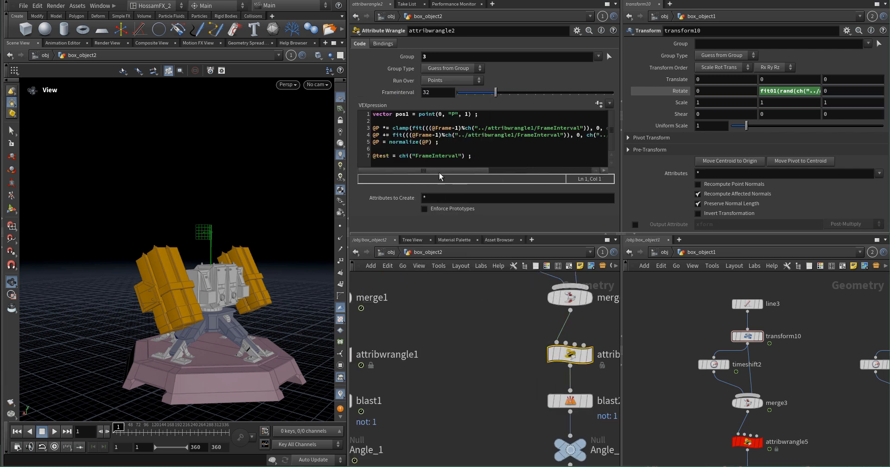
pyautogui.rightClick(399, 92)
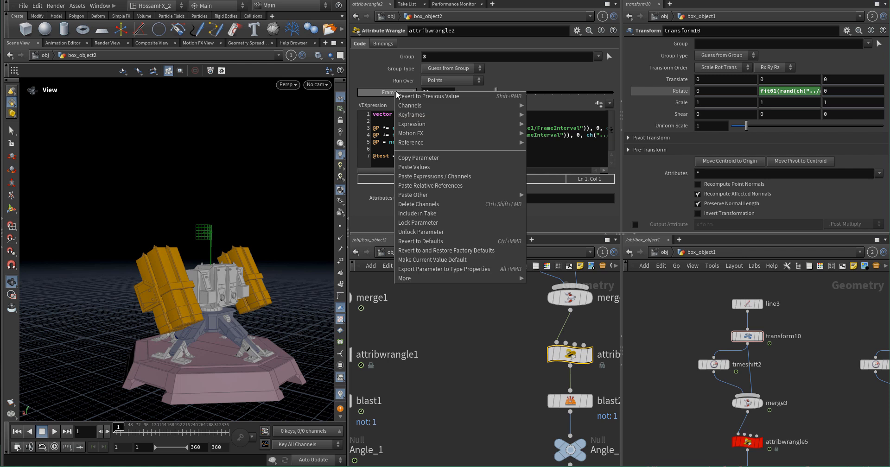
pyautogui.click(427, 185)
# - Set the random range in transform2's Y rotation fit01 expression to a minimum of -90 and a maximum of 90
pyautogui.scroll(-5, 466, 365)
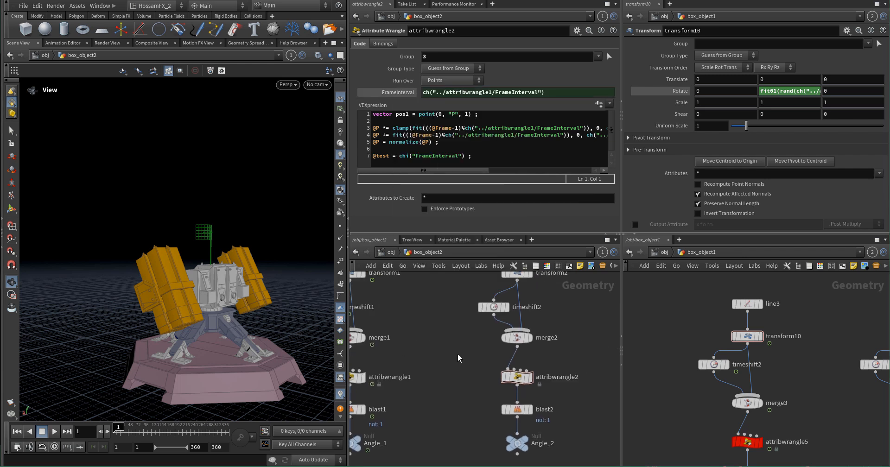
pyautogui.scroll(4, 449, 360)
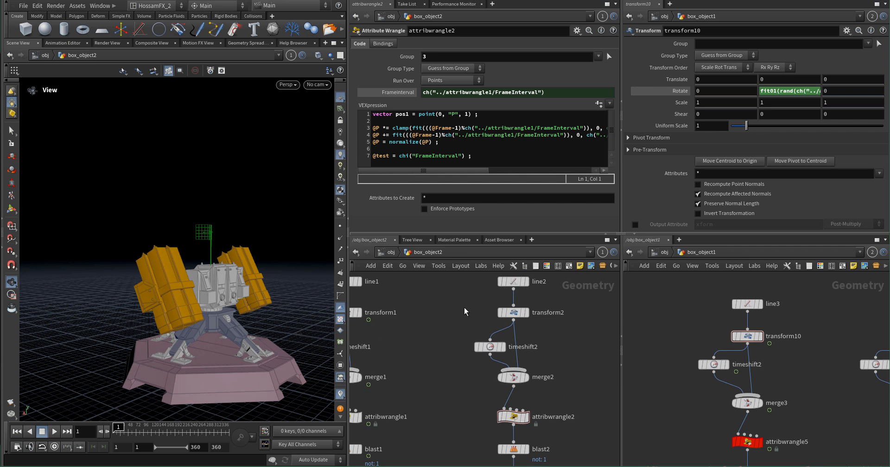
pyautogui.click(523, 314)
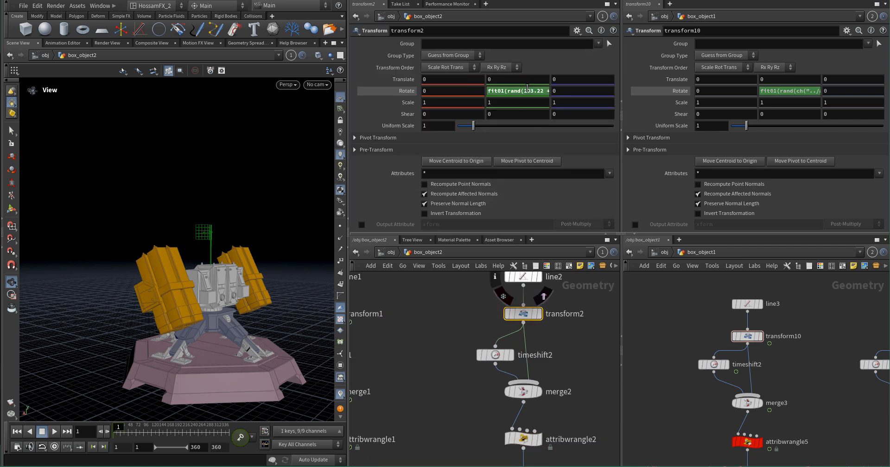
pyautogui.click(527, 90)
pyautogui.hotkey('alt', 'e')
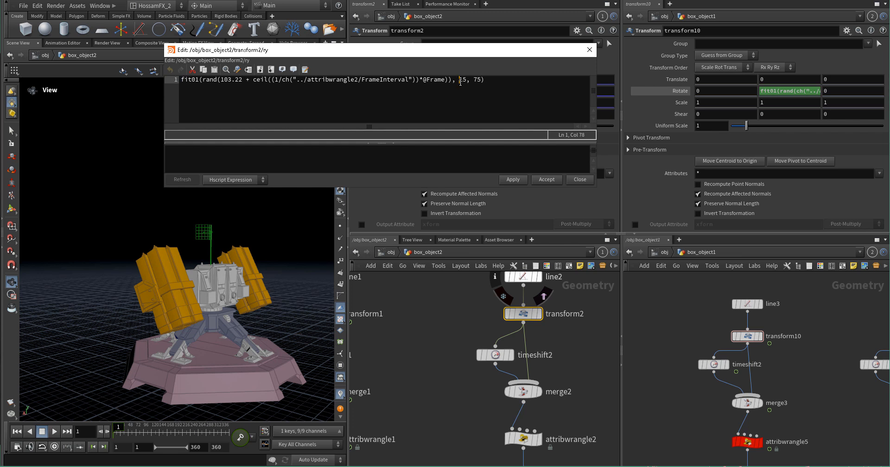
pyautogui.write('-90')
pyautogui.doubleClick(480, 79)
pyautogui.write('90')
pyautogui.click(546, 179)
# - Select the Angle_2 null at the end of the duplicated chain and display it in the viewport
pyautogui.scroll(-3, 501, 278)
pyautogui.scroll(5, 492, 362)
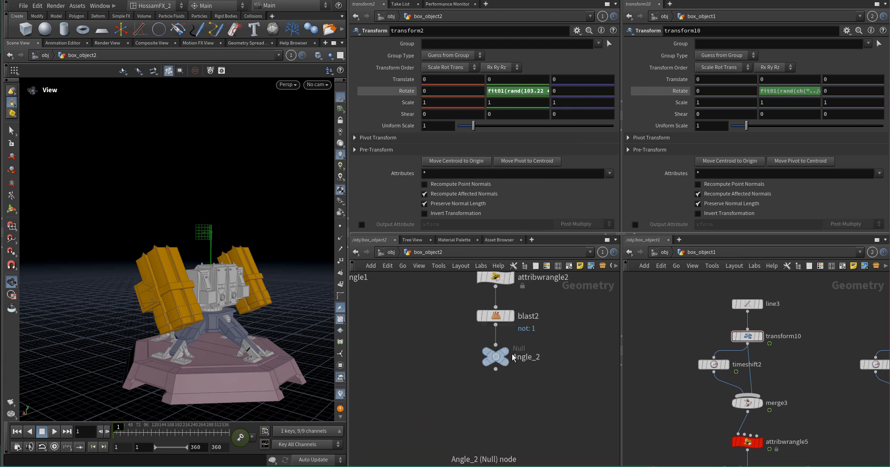
pyautogui.click(508, 351)
pyautogui.click(490, 358)
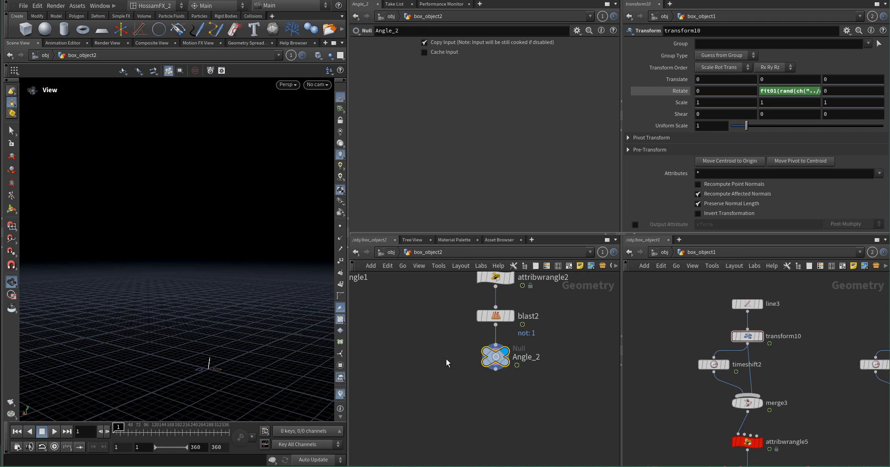
# - Play back the random motion of the Angle_2 line and return to frame 1
pyautogui.moveTo(217, 369); pyautogui.dragTo(167, 405)
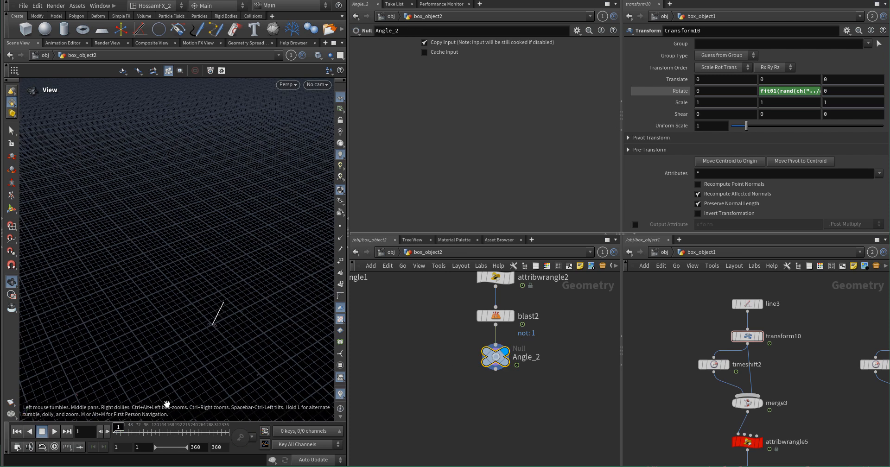
pyautogui.click(54, 433)
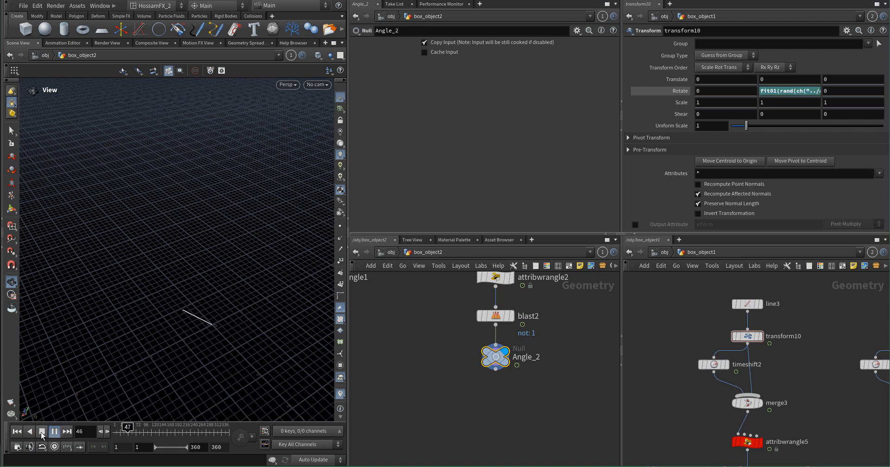
pyautogui.click(41, 432)
pyautogui.click(17, 432)
# - Display transform12 below group1 in the viewport and open its parameters
pyautogui.scroll(-5, 397, 389)
pyautogui.moveTo(401, 387); pyautogui.dragTo(560, 345, button='middle')
pyautogui.moveTo(441, 367); pyautogui.dragTo(465, 365, button='middle')
pyautogui.scroll(5, 465, 365)
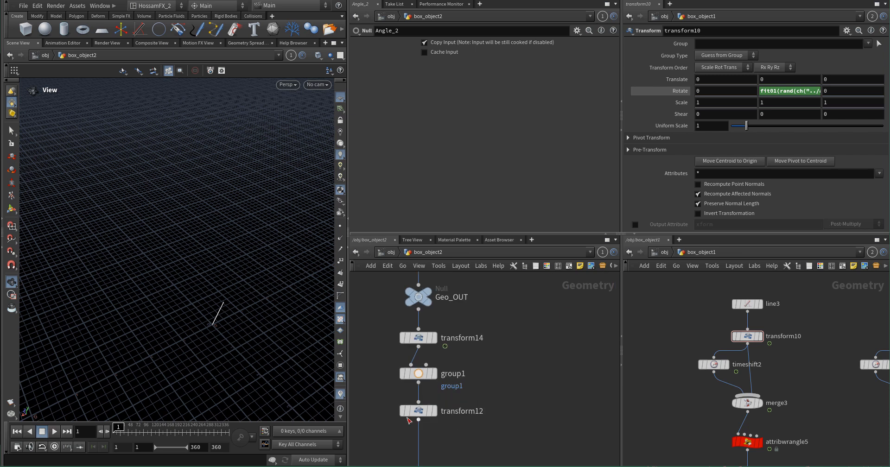
pyautogui.scroll(2, 410, 417)
pyautogui.moveTo(420, 410)
pyautogui.click(451, 380)
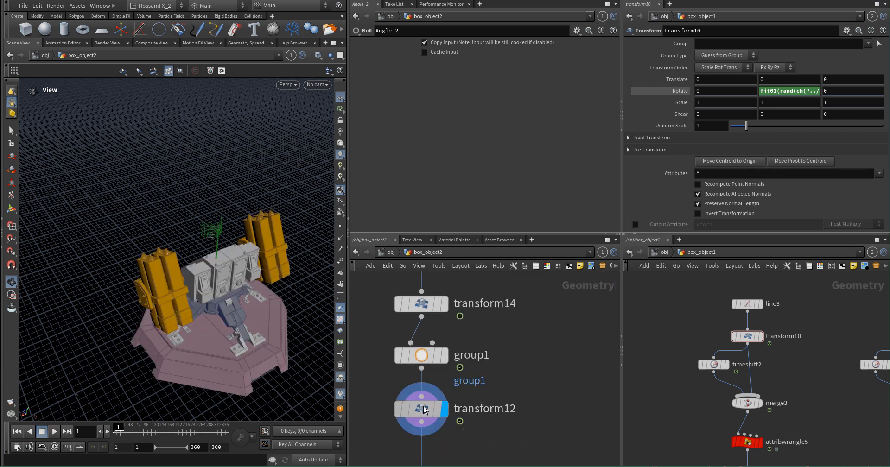
pyautogui.click(423, 408)
pyautogui.moveTo(489, 90)
pyautogui.mouseDown(button='middle')
pyautogui.moveTo(489, 74)
pyautogui.moveTo(420, 77)
pyautogui.moveTo(484, 75)
pyautogui.mouseUp(button='middle')
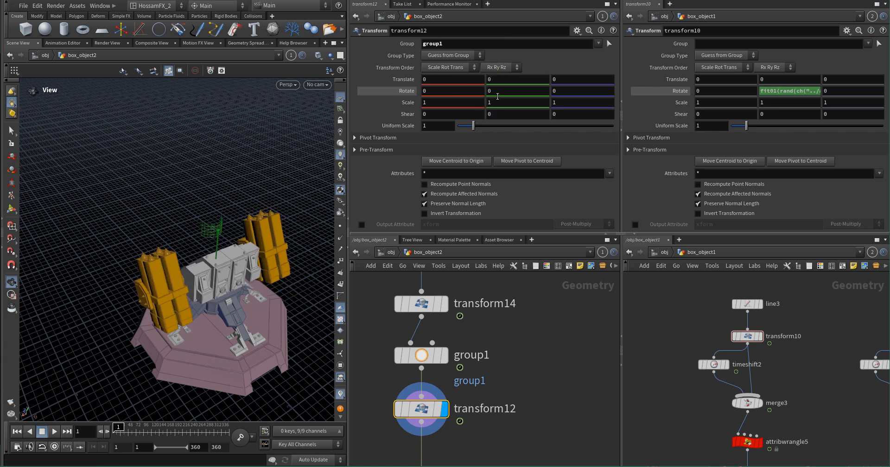
# - Copy transform14's X rotation expression into transform12's Y rotation and point it to Angle_2: -acos(point("../Angle_2", 1, P, 0))
pyautogui.click(420, 303)
pyautogui.scroll(-3, 483, 323)
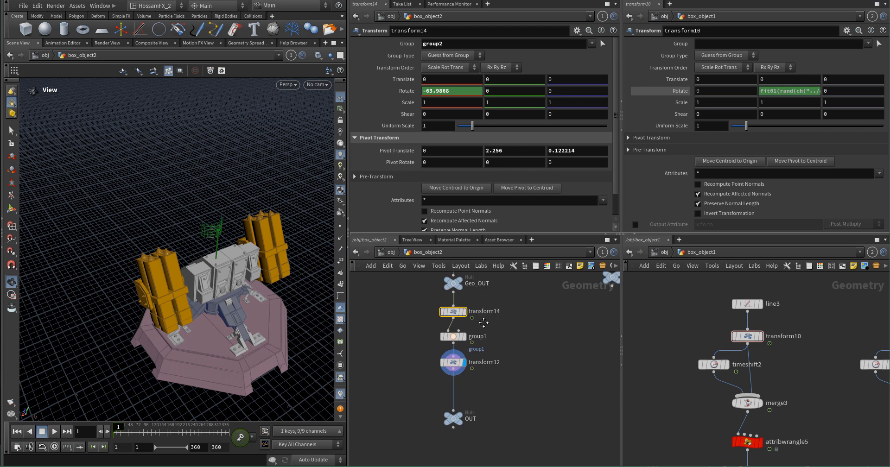
pyautogui.click(404, 92)
pyautogui.click(436, 89)
pyautogui.hotkey('ctrl', 'c')
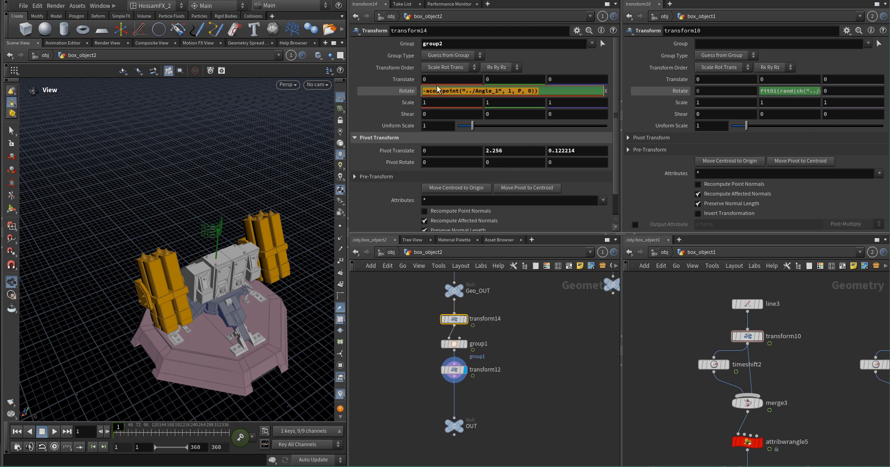
pyautogui.click(424, 372)
pyautogui.click(454, 370)
pyautogui.click(494, 90)
pyautogui.hotkey('ctrl', 'v')
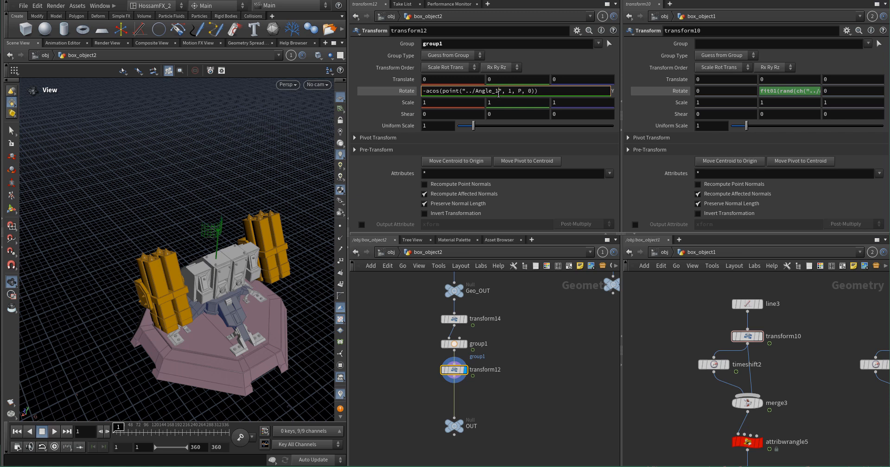
pyautogui.press('BackSpace')
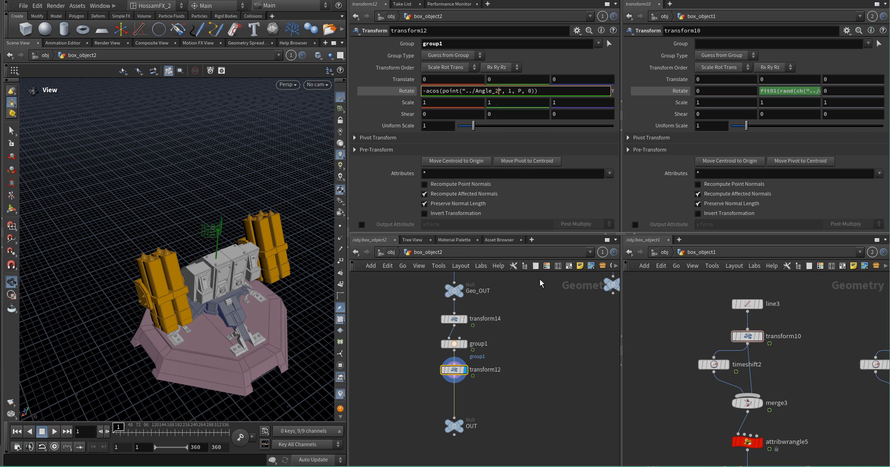
pyautogui.press('Return')
# - Check transform12's evaluated Y rotation, play back the turret's motion and return to frame 1
pyautogui.moveTo(236, 301); pyautogui.dragTo(262, 309)
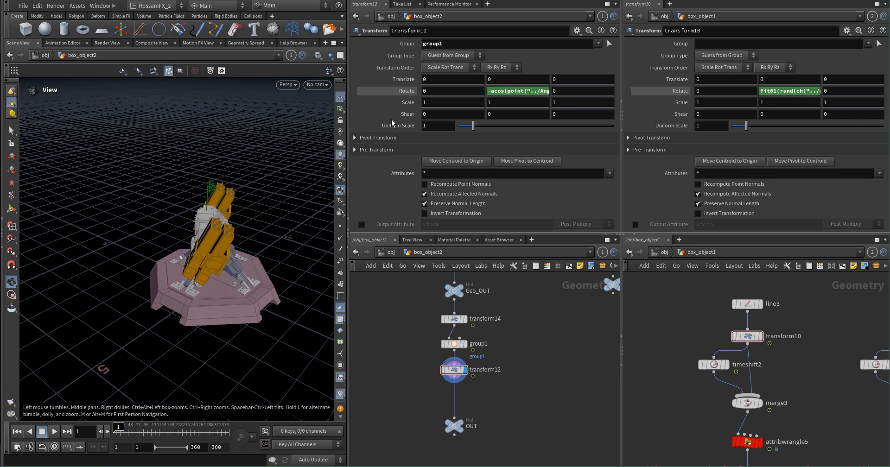
pyautogui.click(406, 92)
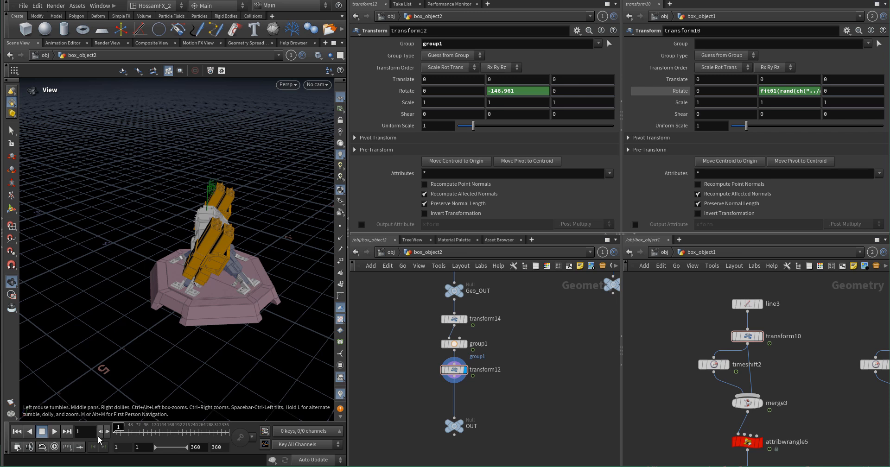
pyautogui.click(53, 434)
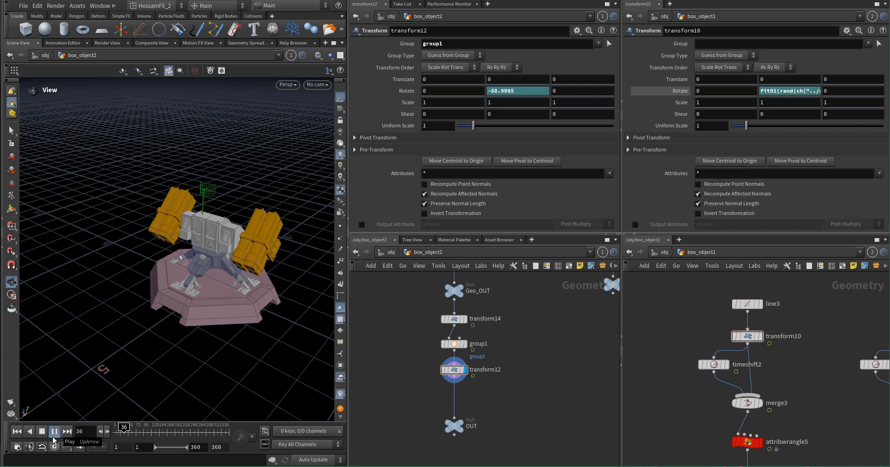
pyautogui.click(41, 432)
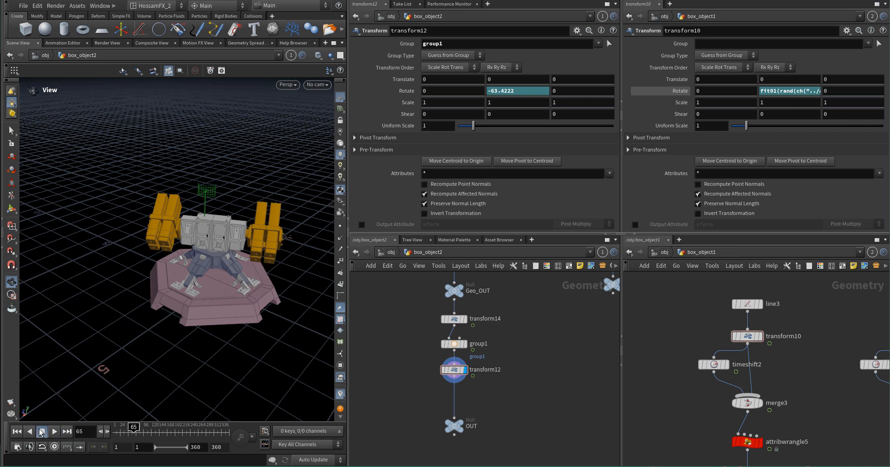
pyautogui.click(17, 432)
pyautogui.moveTo(127, 367); pyautogui.dragTo(134, 351)
pyautogui.moveTo(160, 321); pyautogui.dragTo(141, 341)
pyautogui.scroll(3, 435, 369)
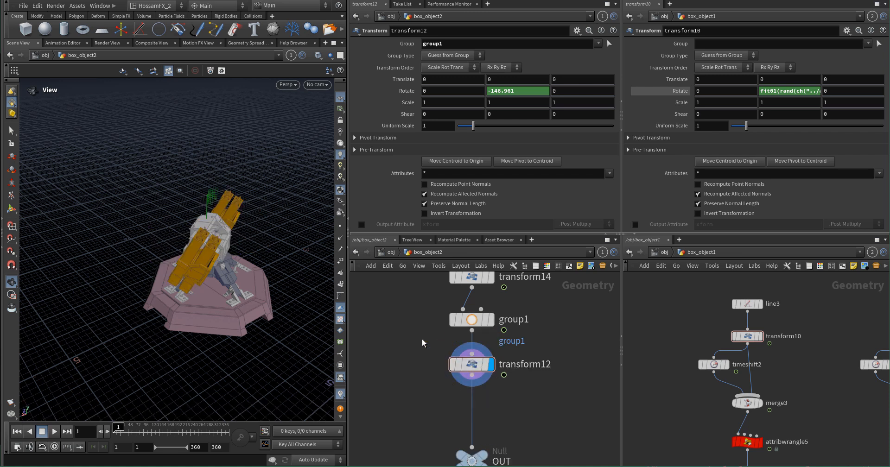
# - Add a 270-degree offset in front of the acos expression in transform12's Y rotation
pyautogui.moveTo(455, 383); pyautogui.dragTo(455, 383)
pyautogui.click(406, 91)
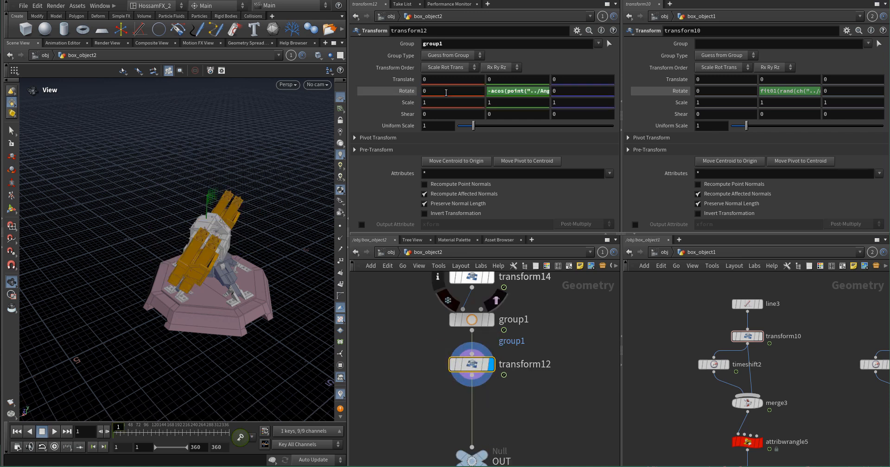
pyautogui.click(487, 91)
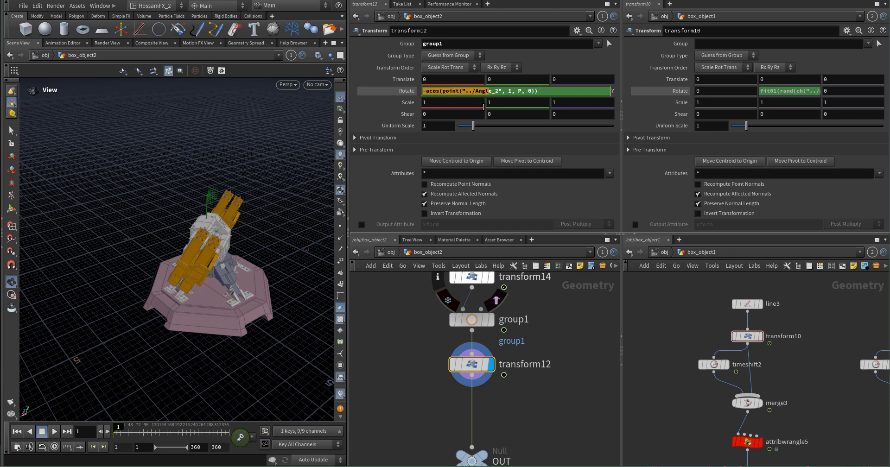
pyautogui.press('Home')
pyautogui.write('270')
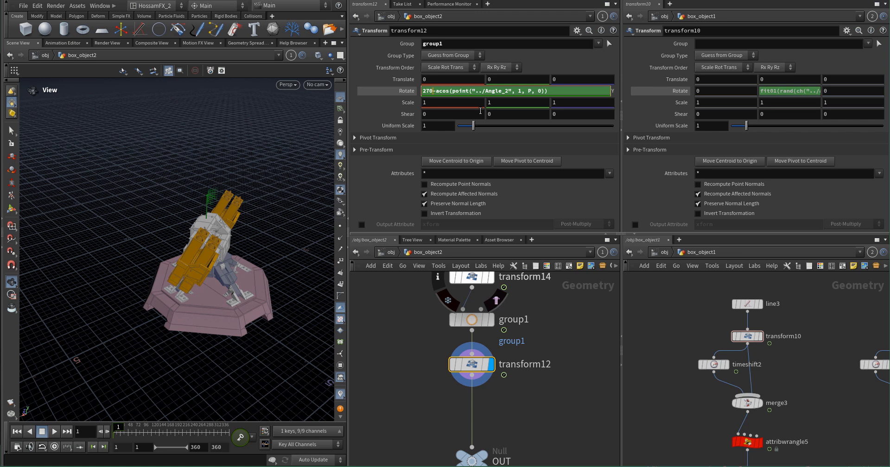
pyautogui.click(557, 338)
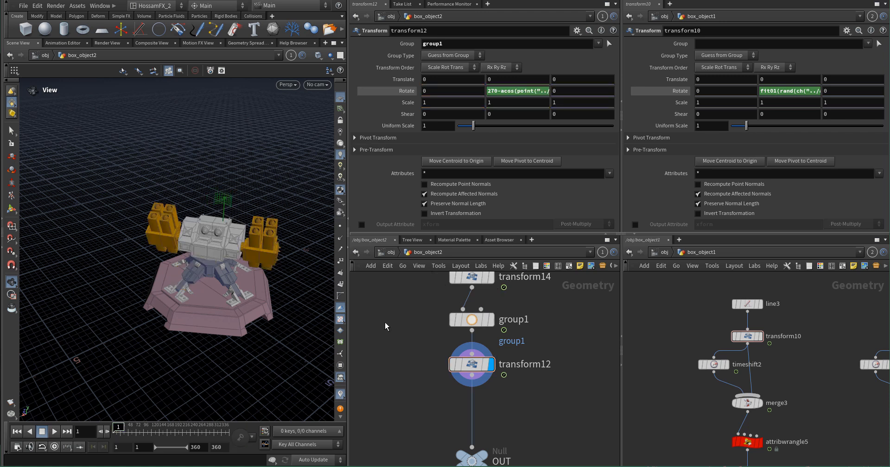
# - Change the sign between 270 and acos to plus in transform12's Y rotation expression
pyautogui.click(500, 92)
pyautogui.write('+')
pyautogui.press('Return')
# - Compare the turret with transform12 bypassed and active, and play back its rotation before returning to frame 1
pyautogui.moveTo(273, 310); pyautogui.dragTo(113, 343)
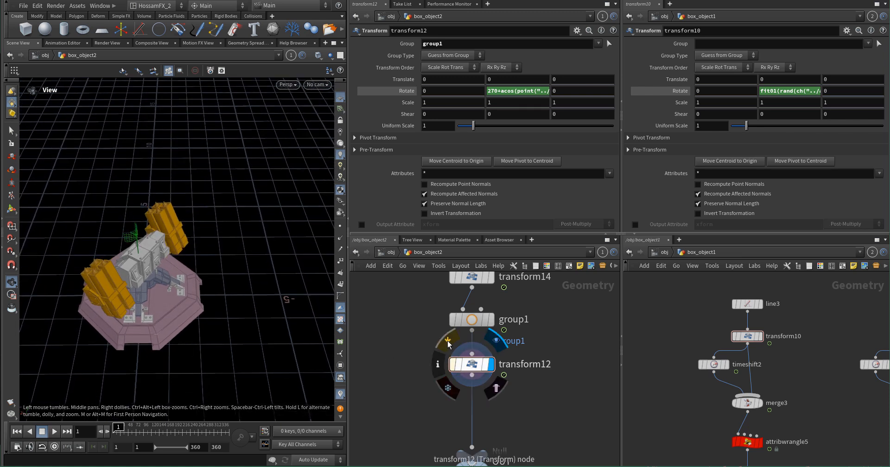
pyautogui.click(448, 344)
pyautogui.click(449, 344)
pyautogui.moveTo(210, 278); pyautogui.dragTo(171, 341)
pyautogui.click(54, 433)
pyautogui.moveTo(89, 377); pyautogui.dragTo(135, 366)
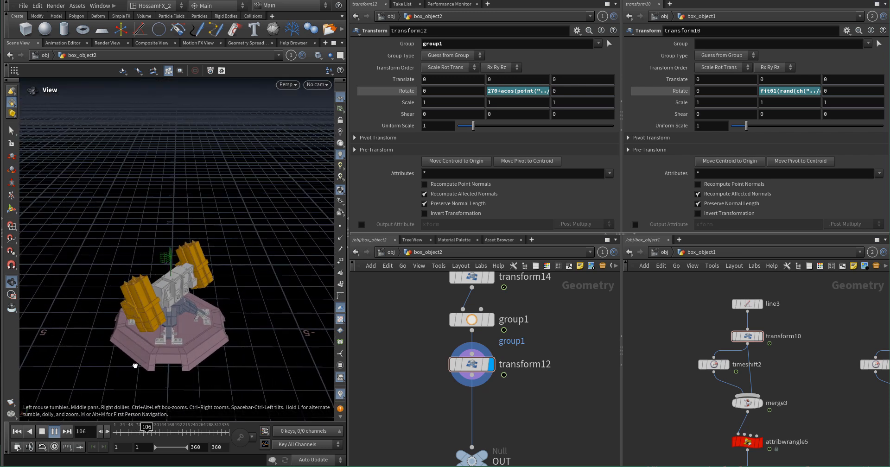
pyautogui.click(42, 432)
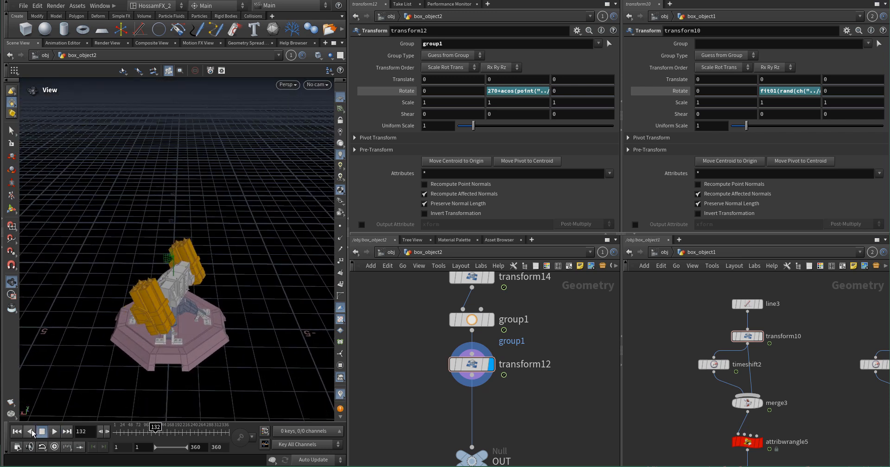
pyautogui.click(17, 431)
# - Try a random seed of 1.22 in transform2's Y rotation expression and play back the turret's motion
pyautogui.scroll(-10, 586, 357)
pyautogui.moveTo(585, 350); pyautogui.dragTo(439, 402, button='middle')
pyautogui.scroll(8, 510, 346)
pyautogui.moveTo(444, 322); pyautogui.dragTo(521, 354)
pyautogui.click(531, 91)
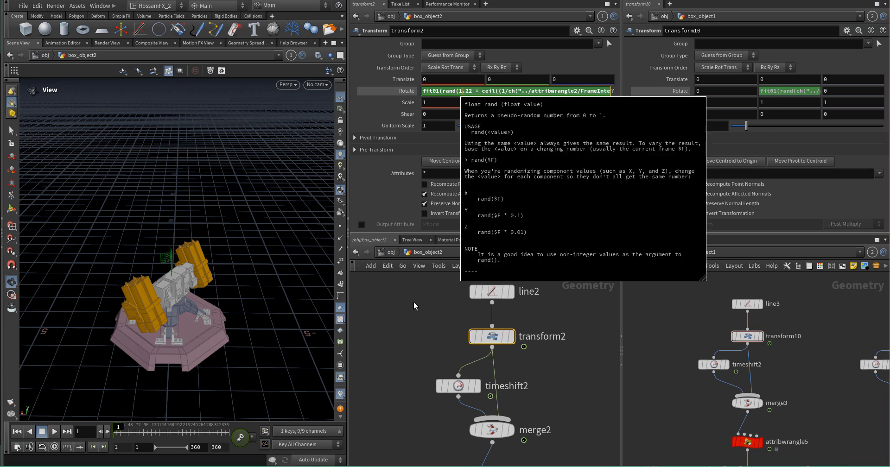
pyautogui.click(413, 306)
pyautogui.press('Up')
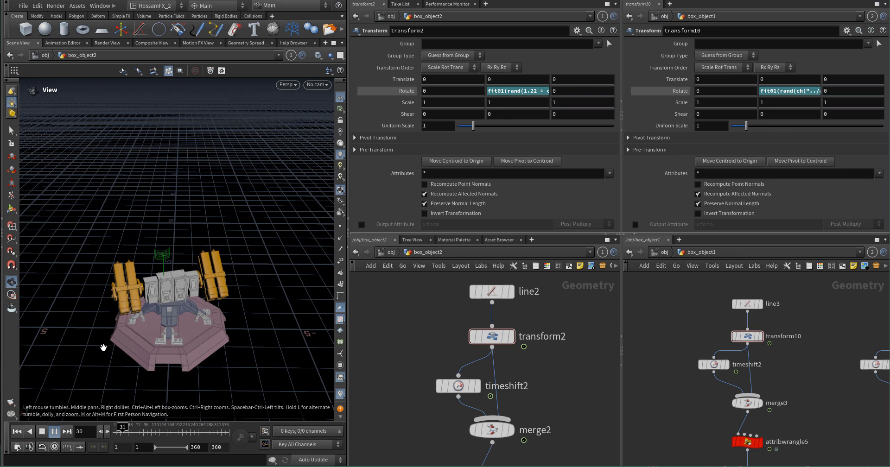
pyautogui.click(42, 432)
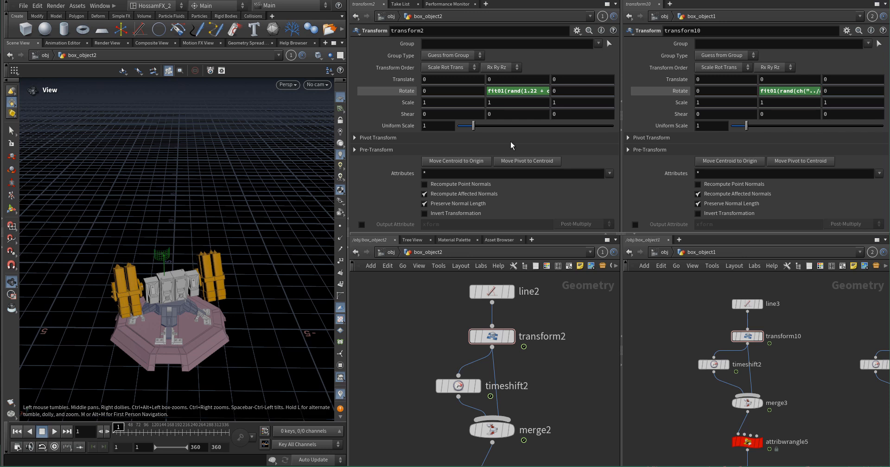
# - Set the random seed in transform2's Y rotation expression to 10.22 and play back the turret's motion
pyautogui.click(525, 94)
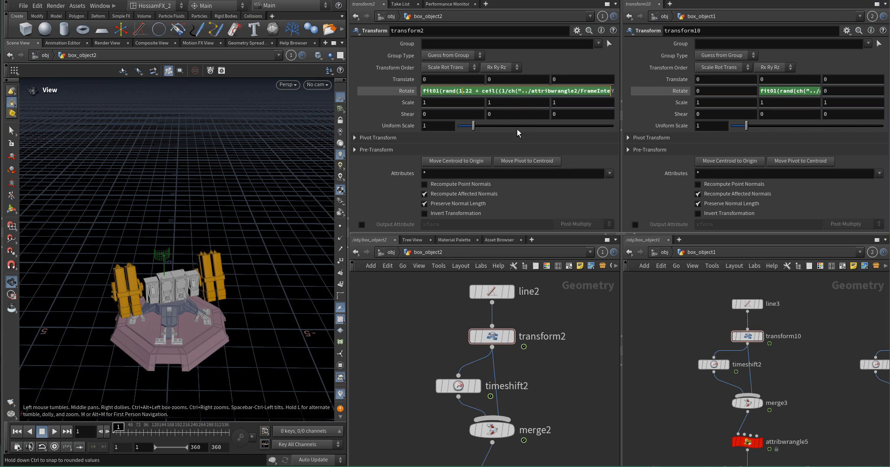
pyautogui.write('01(rand(10.22 +')
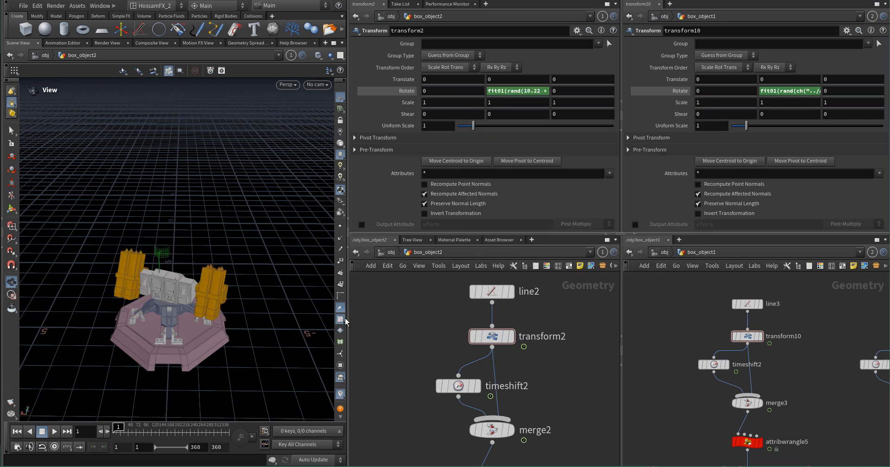
pyautogui.press('Up')
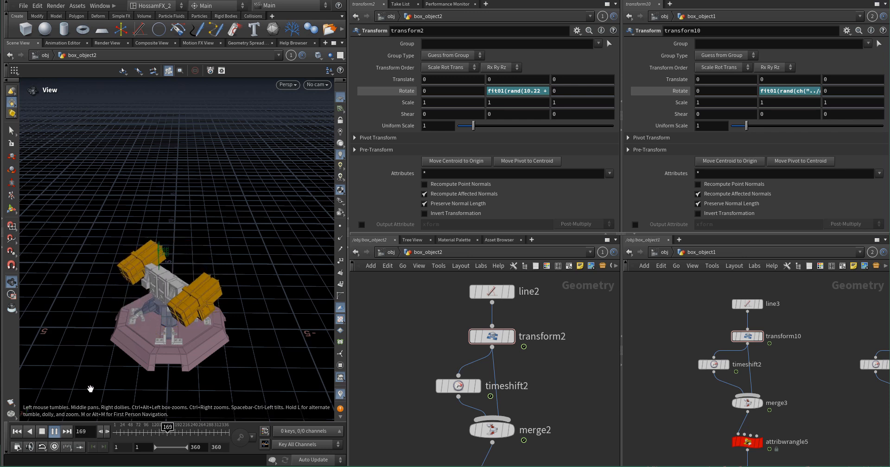
pyautogui.click(41, 432)
pyautogui.click(17, 431)
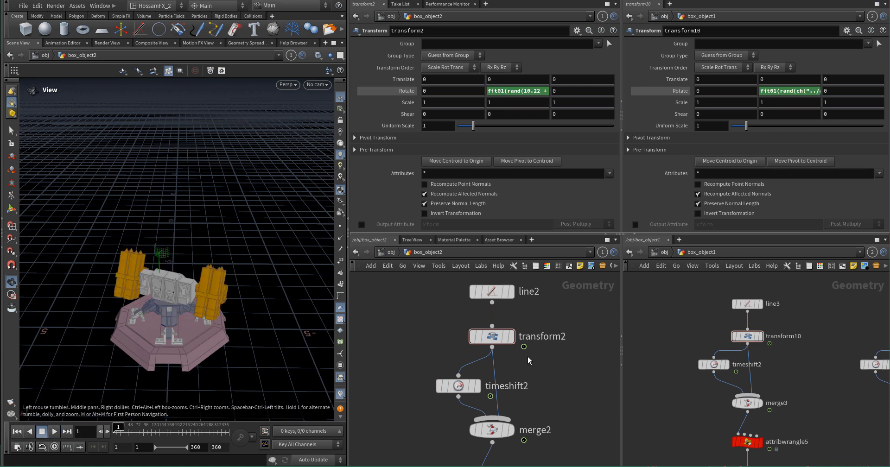
# - Set the minimum of the fit01 range in transform1's Y rotation expression to 10
pyautogui.scroll(-5, 528, 357)
pyautogui.scroll(3, 412, 343)
pyautogui.click(447, 349)
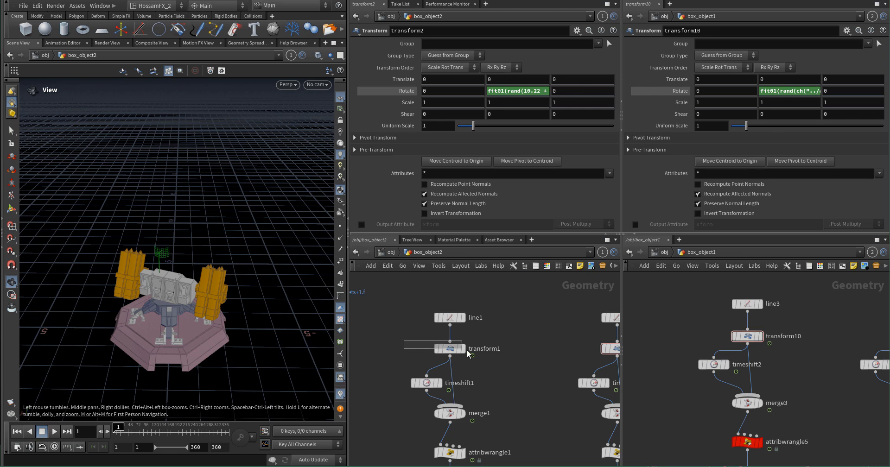
pyautogui.click(510, 92)
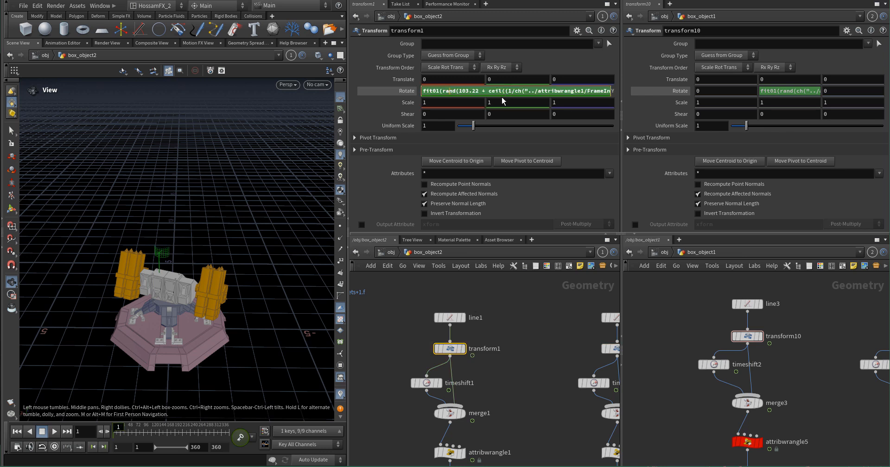
pyautogui.hotkey('alt', 'e')
pyautogui.moveTo(475, 82); pyautogui.dragTo(461, 83)
pyautogui.write('65')
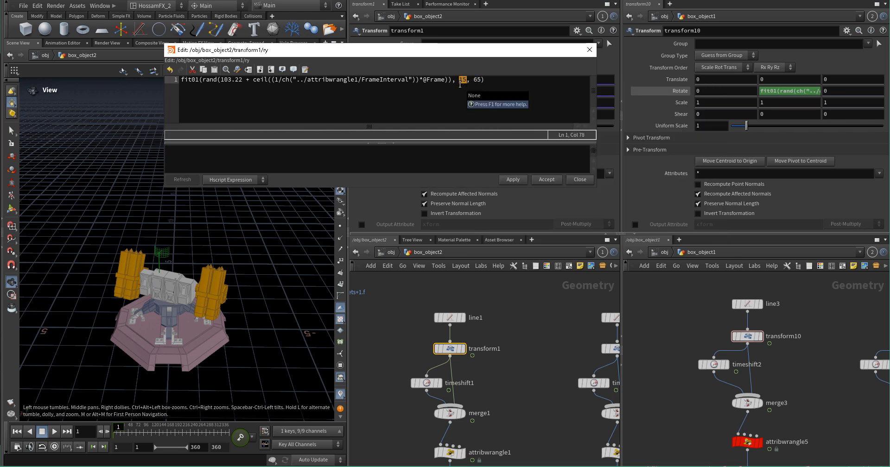
pyautogui.press('F1')
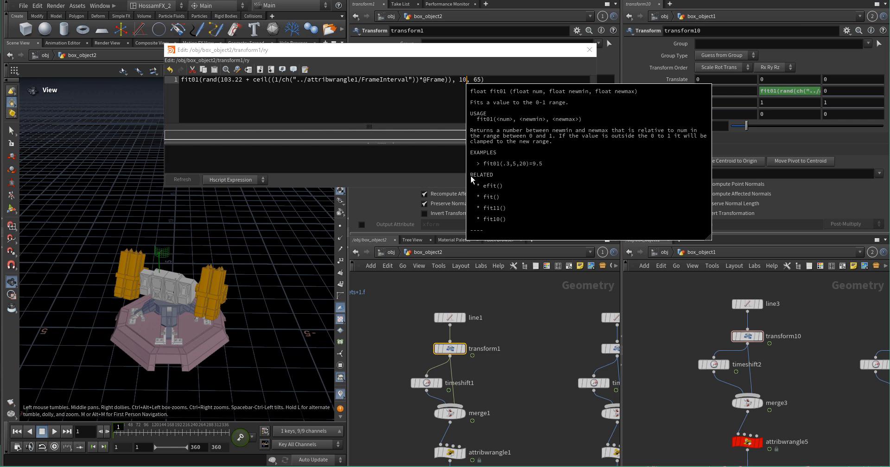
pyautogui.click(428, 181)
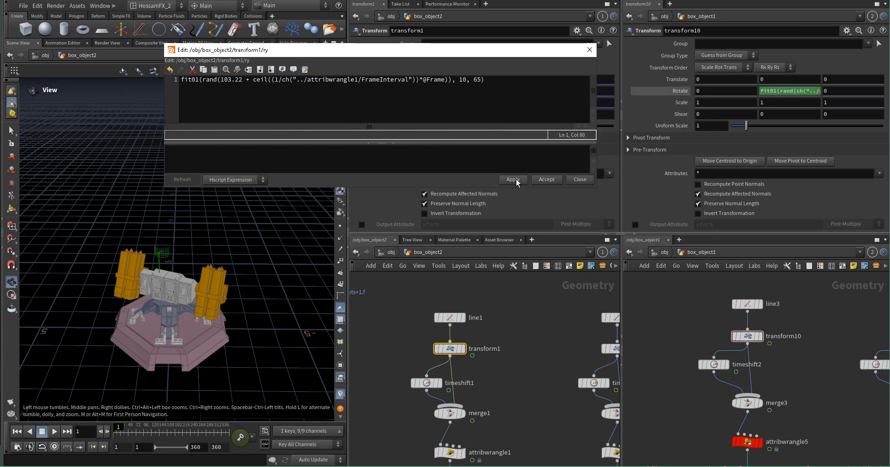
pyautogui.click(542, 179)
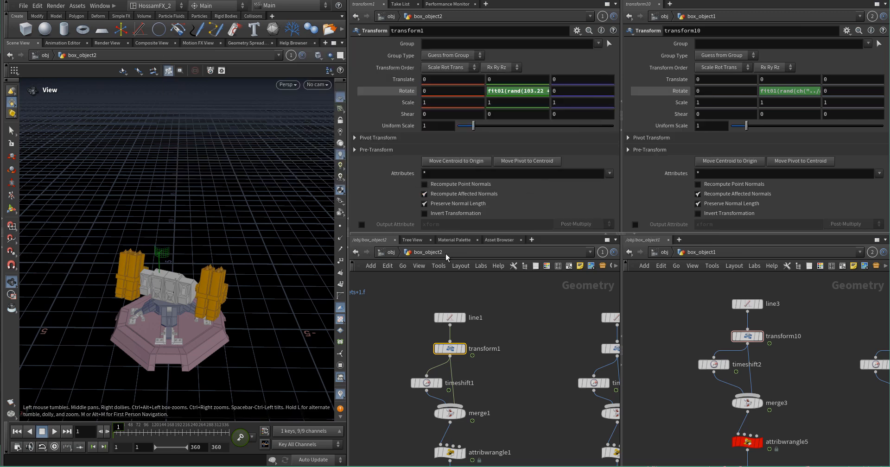
pyautogui.press('h')
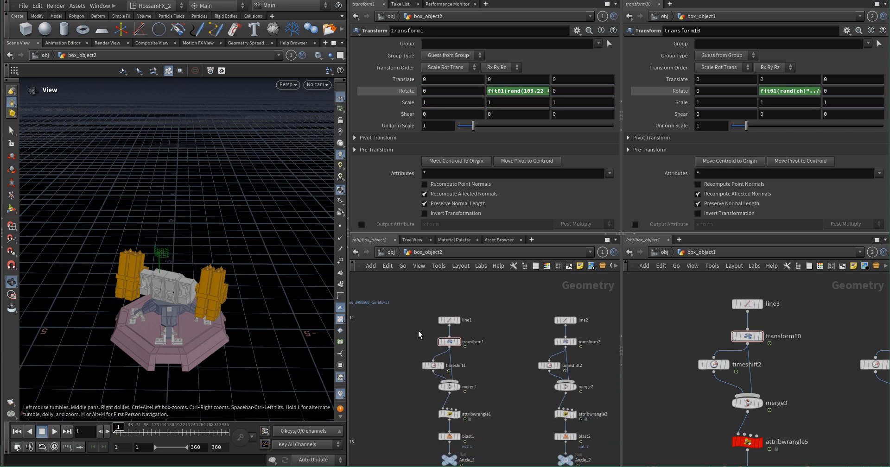
# - Set the minimum of the fit01 range in transform1's Y rotation expression to 25 and play back the turret's motion
pyautogui.moveTo(445, 333); pyautogui.dragTo(470, 313, button='middle')
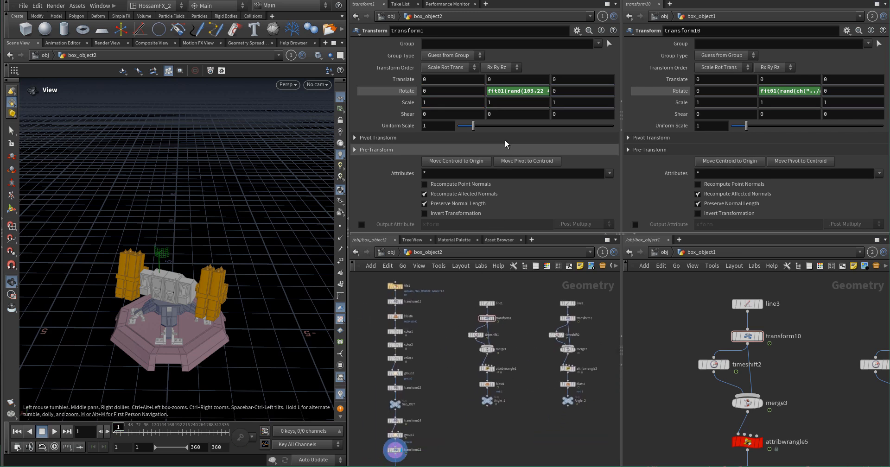
pyautogui.click(514, 91)
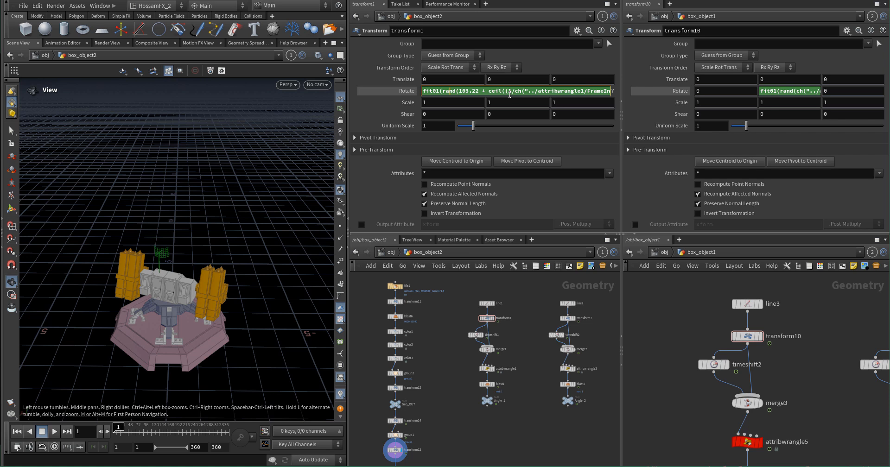
pyautogui.hotkey('alt', 'e')
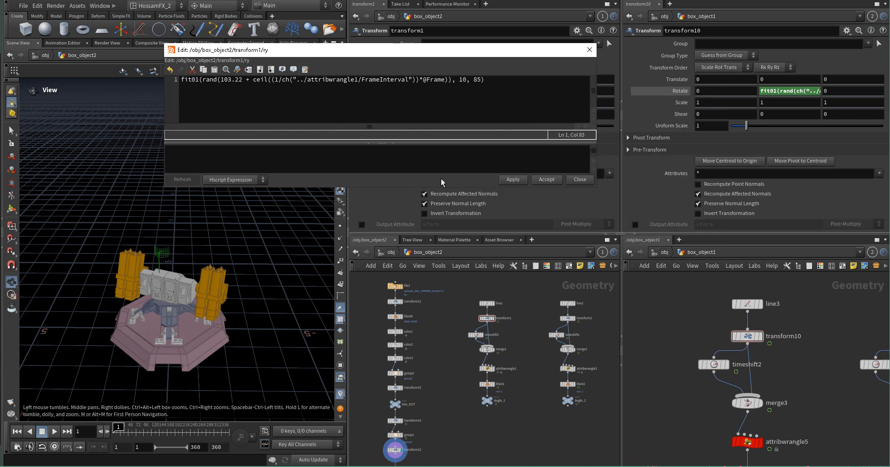
pyautogui.click(460, 80)
pyautogui.write('25')
pyautogui.click(545, 180)
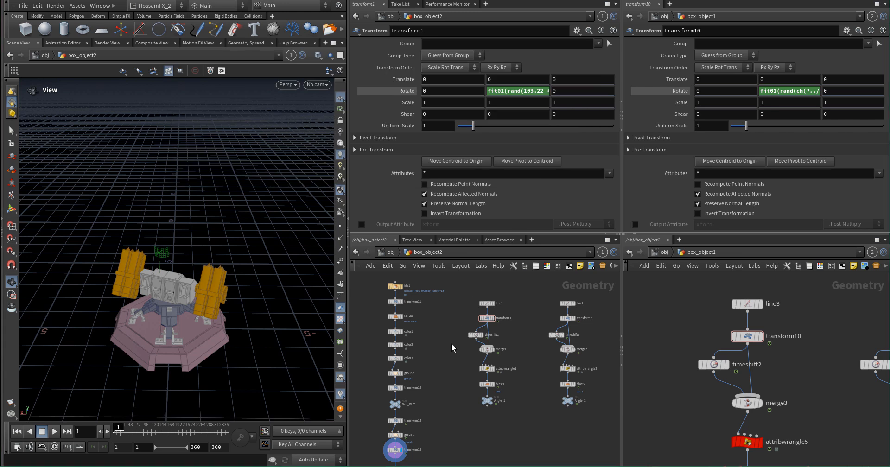
pyautogui.press('Up')
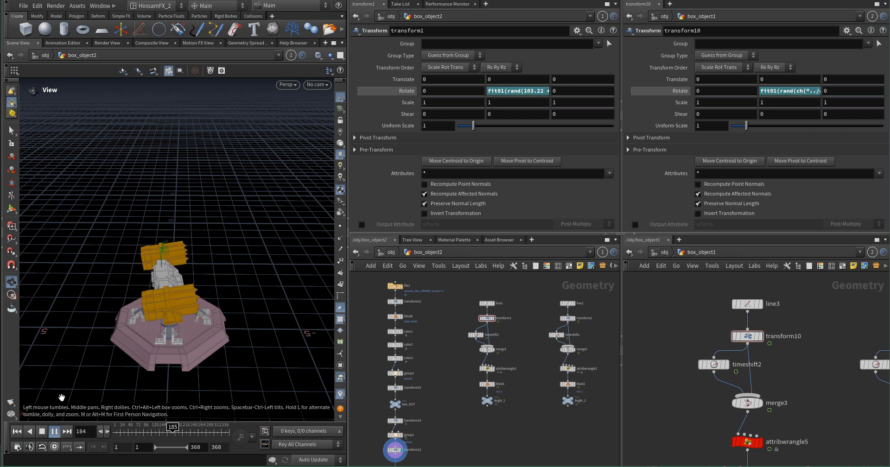
pyautogui.click(41, 431)
pyautogui.click(16, 431)
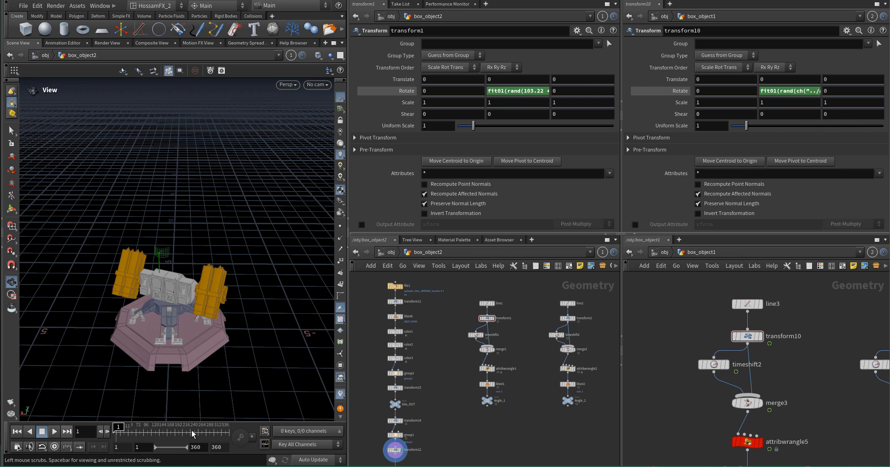
# - Try a FrameInterval of 23 on attribwrangle1 and play back the turret's motion before returning to frame 1
pyautogui.scroll(5, 466, 376)
pyautogui.click(502, 369)
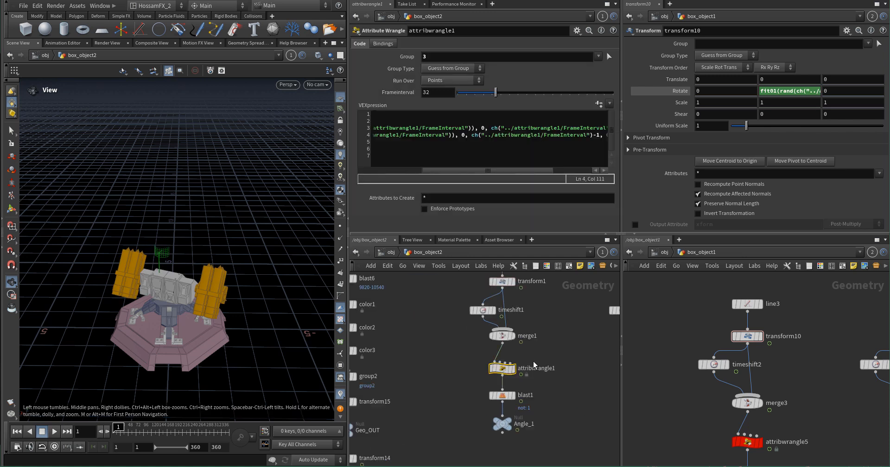
pyautogui.moveTo(496, 92); pyautogui.dragTo(479, 93)
pyautogui.press('Up')
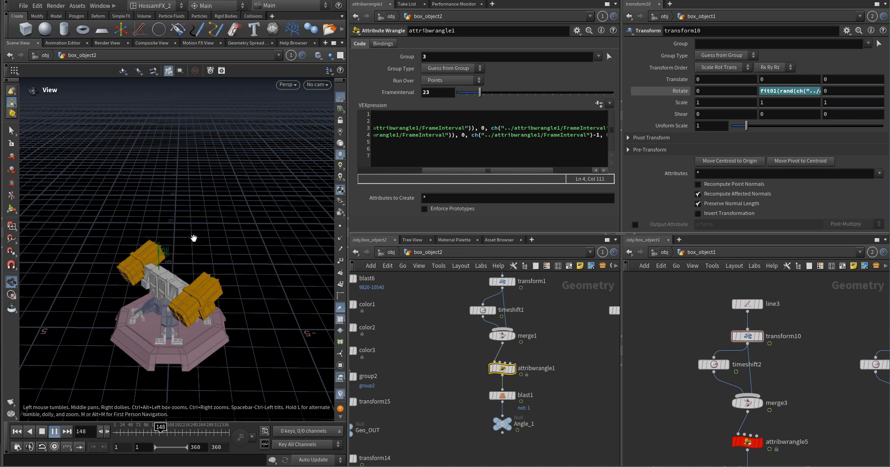
pyautogui.click(48, 435)
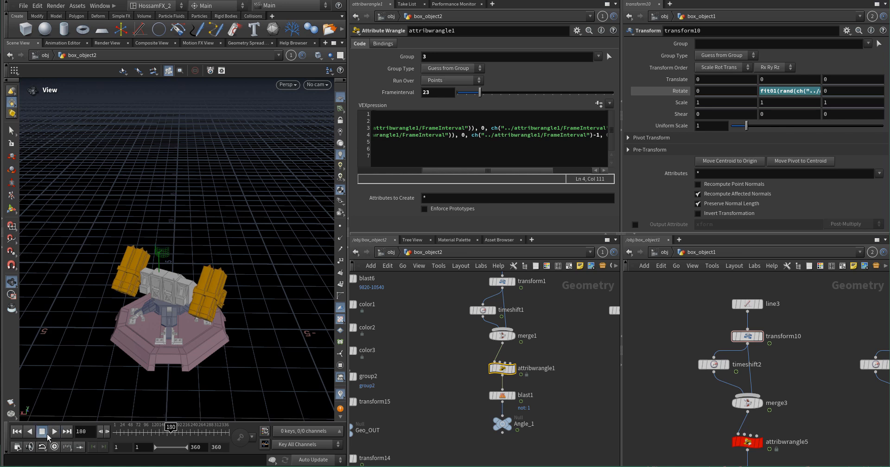
pyautogui.click(18, 433)
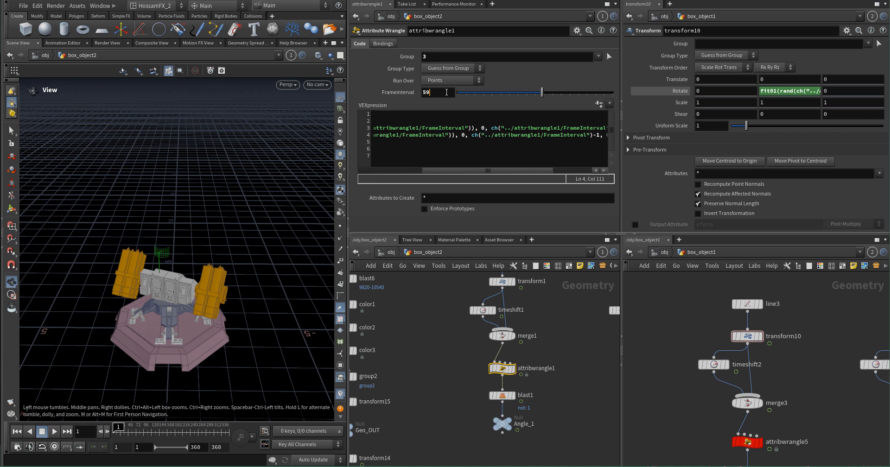
# - Try a FrameInterval of 60 on attribwrangle1 and play back the slower turret motion from a wider view
pyautogui.scroll(1, 446, 92)
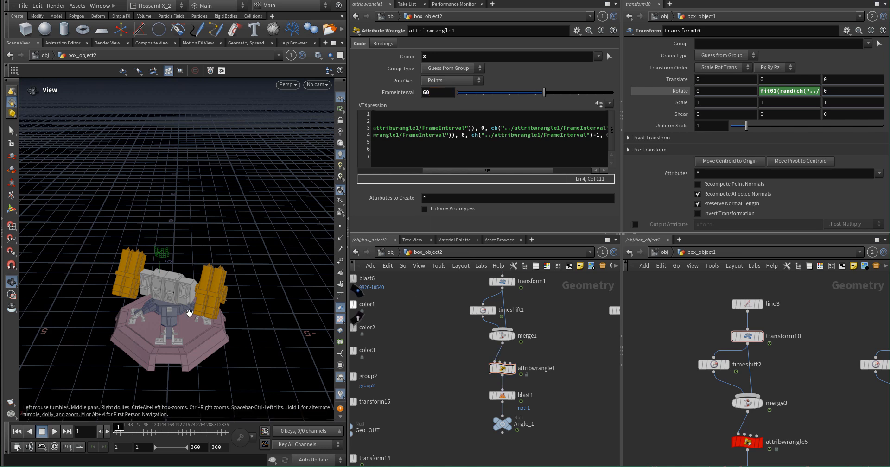
pyautogui.moveTo(162, 304); pyautogui.dragTo(138, 284)
pyautogui.scroll(-4, 138, 284)
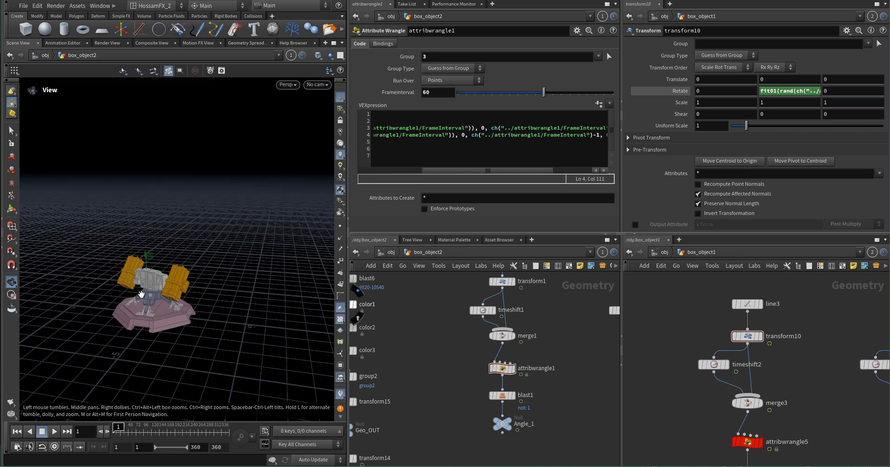
pyautogui.moveTo(138, 284); pyautogui.dragTo(166, 315, button='middle')
pyautogui.press('Up')
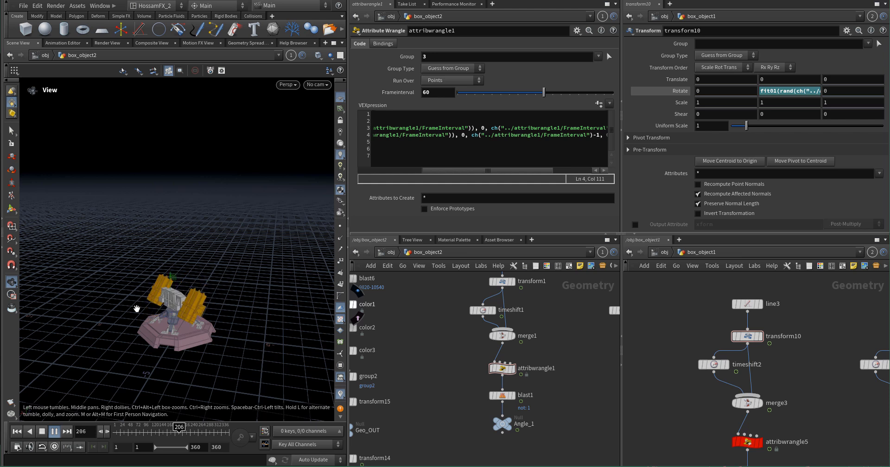
pyautogui.click(41, 432)
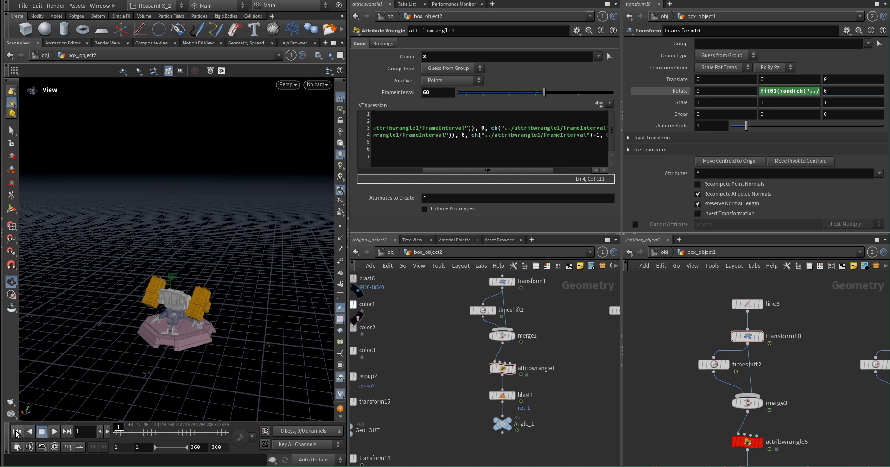
# - Set attribwrangle1's FrameInterval to 20 and play back the turret's motion before returning to frame 1
pyautogui.click(444, 89)
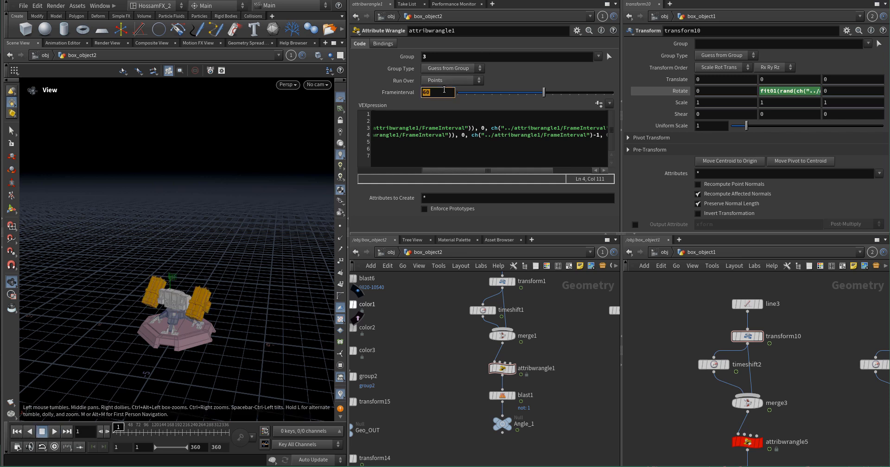
pyautogui.press('Return')
pyautogui.press('Up')
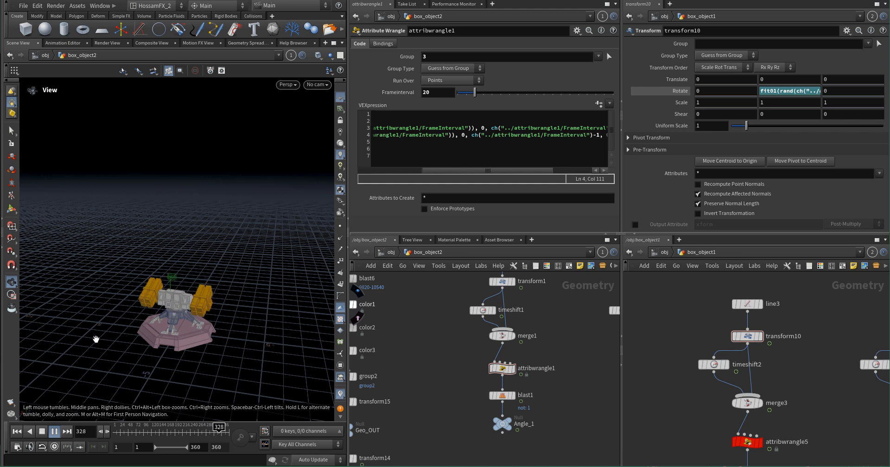
pyautogui.click(42, 430)
pyautogui.click(16, 432)
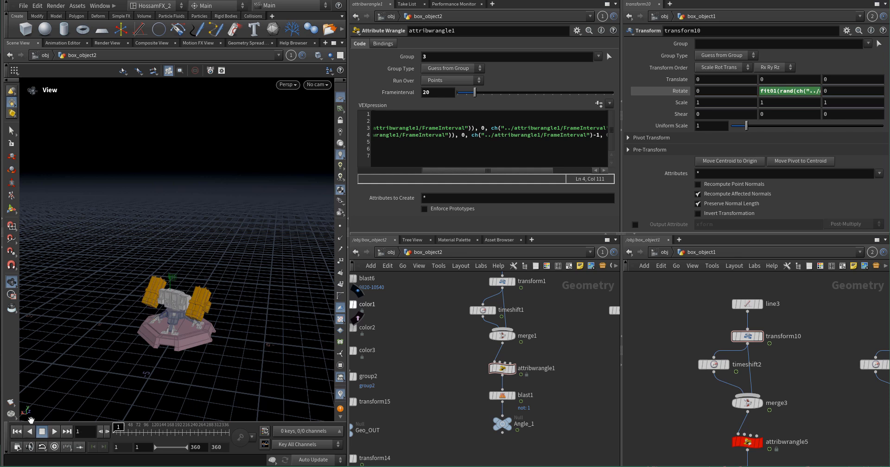
pyautogui.moveTo(182, 338); pyautogui.dragTo(172, 333)
pyautogui.moveTo(172, 333); pyautogui.dragTo(195, 309, button='middle')
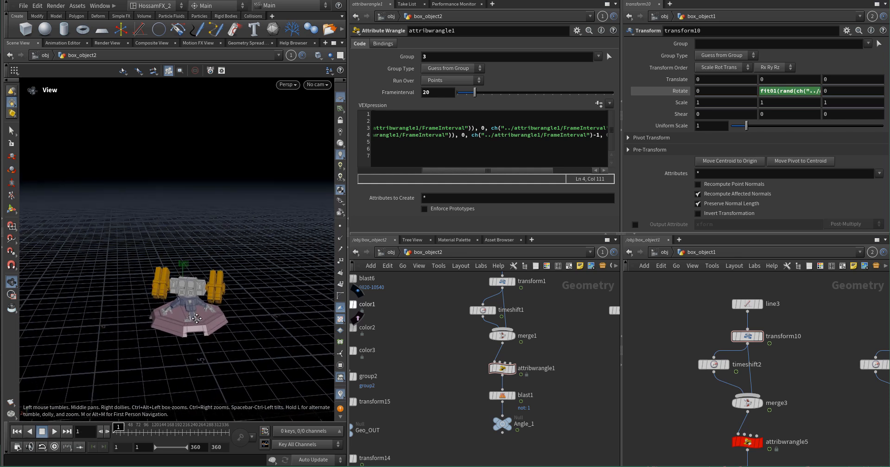
pyautogui.scroll(4, 192, 311)
pyautogui.moveTo(190, 312); pyautogui.dragTo(198, 320)
pyautogui.scroll(5, 194, 311)
pyautogui.moveTo(198, 321); pyautogui.dragTo(208, 328, button='middle')
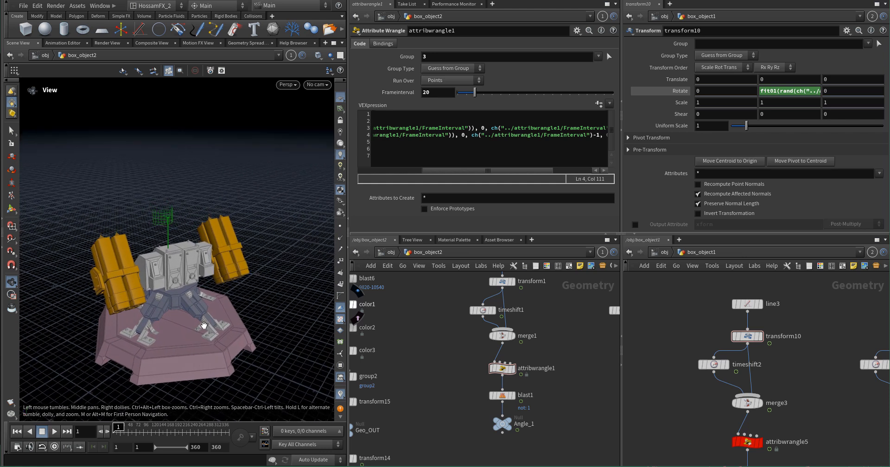